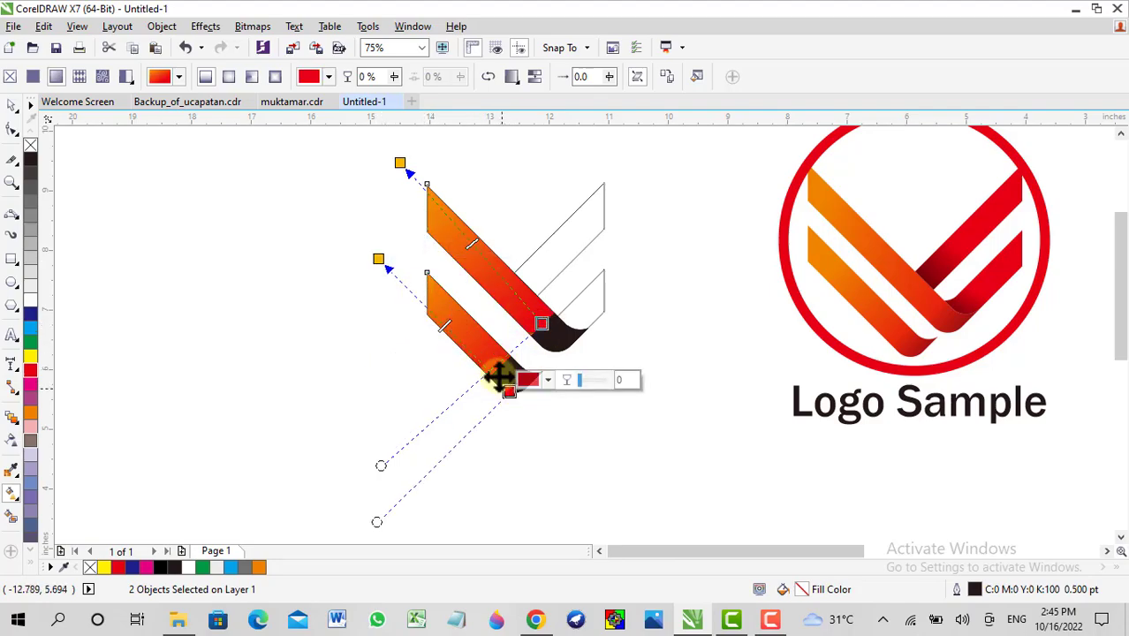
# Step: Give the two right-hand ribbon pieces a dark-red-to-red linear gradient
pyautogui.scroll(2, 491, 328)
pyautogui.scroll(-2, 501, 328)
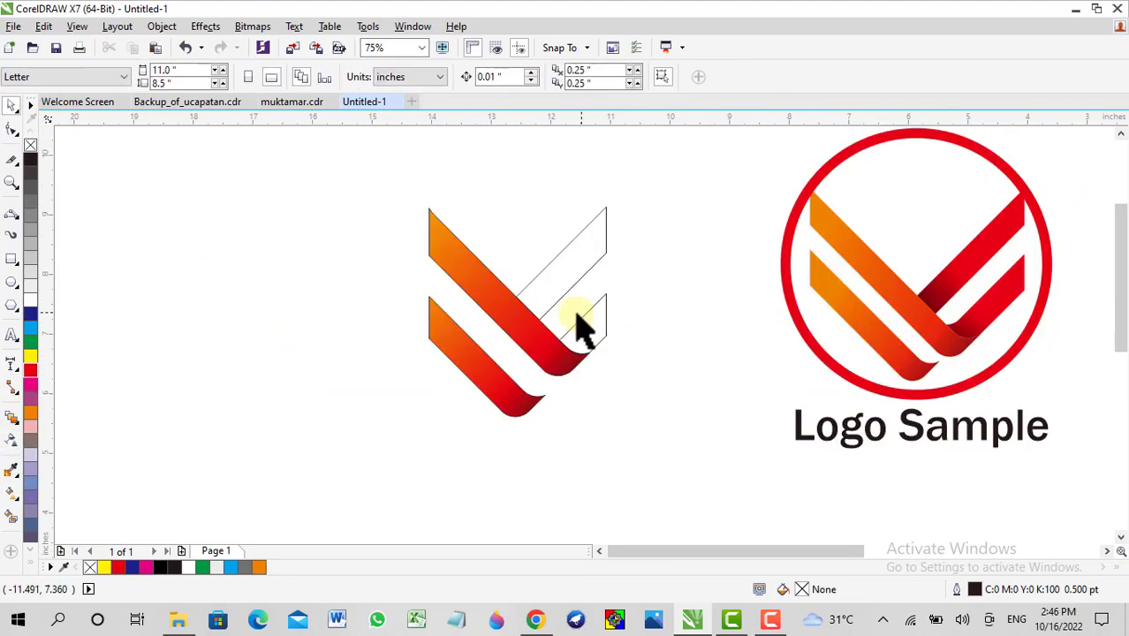
pyautogui.click(604, 262)
pyautogui.click(676, 236)
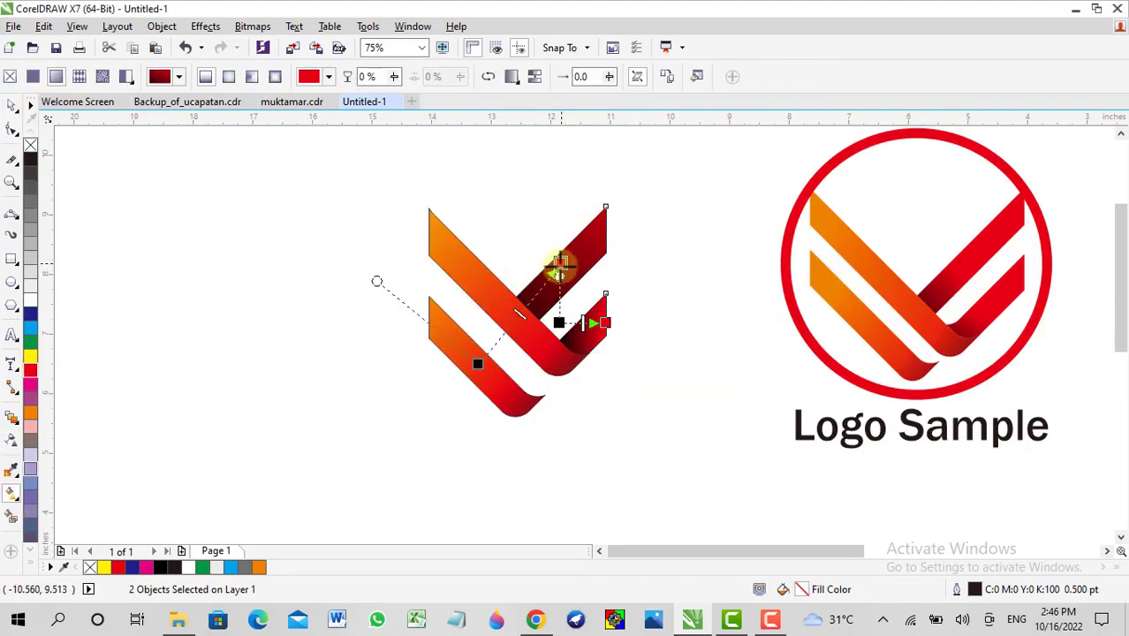
pyautogui.scroll(2, 567, 257)
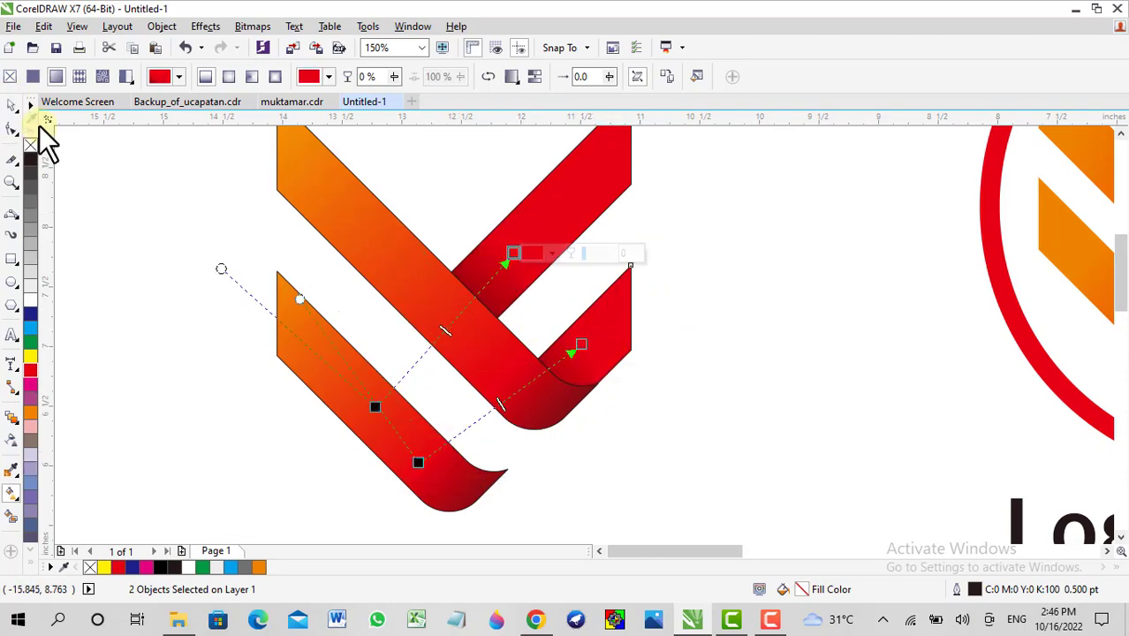
# Step: Marquee-select all the ribbon pieces with the Pick tool
pyautogui.click(11, 104)
pyautogui.scroll(-1, 297, 269)
pyautogui.moveTo(424, 226); pyautogui.dragTo(335, 201)
pyautogui.scroll(1, 548, 274)
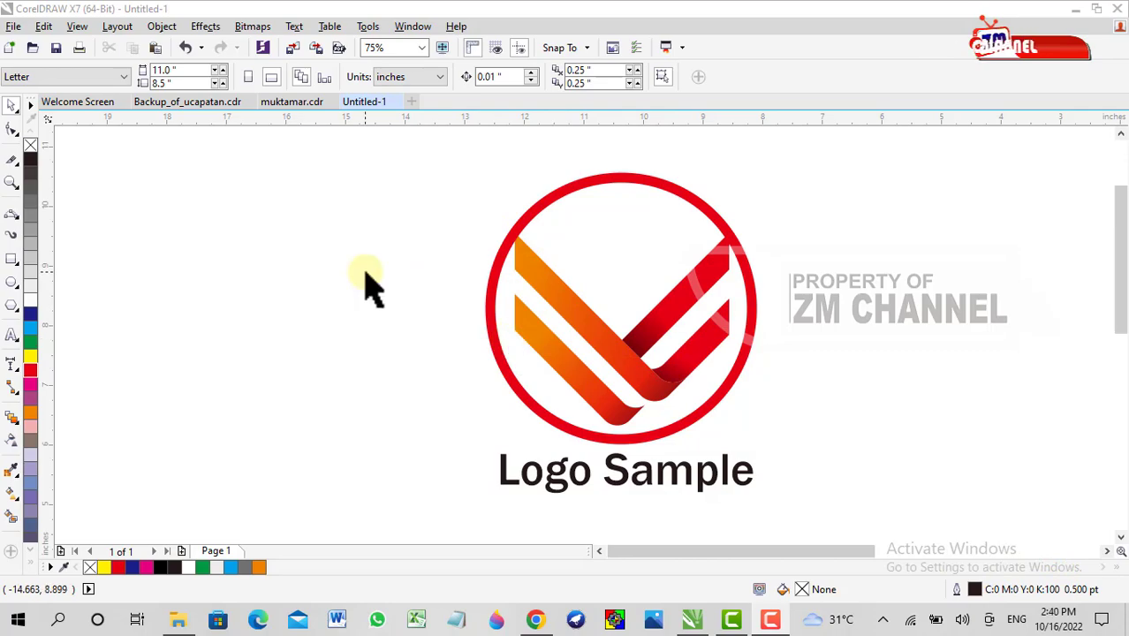
# Step: Move the logo to the page's right side and draw a 3.861-inch square on the left
pyautogui.moveTo(351, 148); pyautogui.dragTo(861, 521)
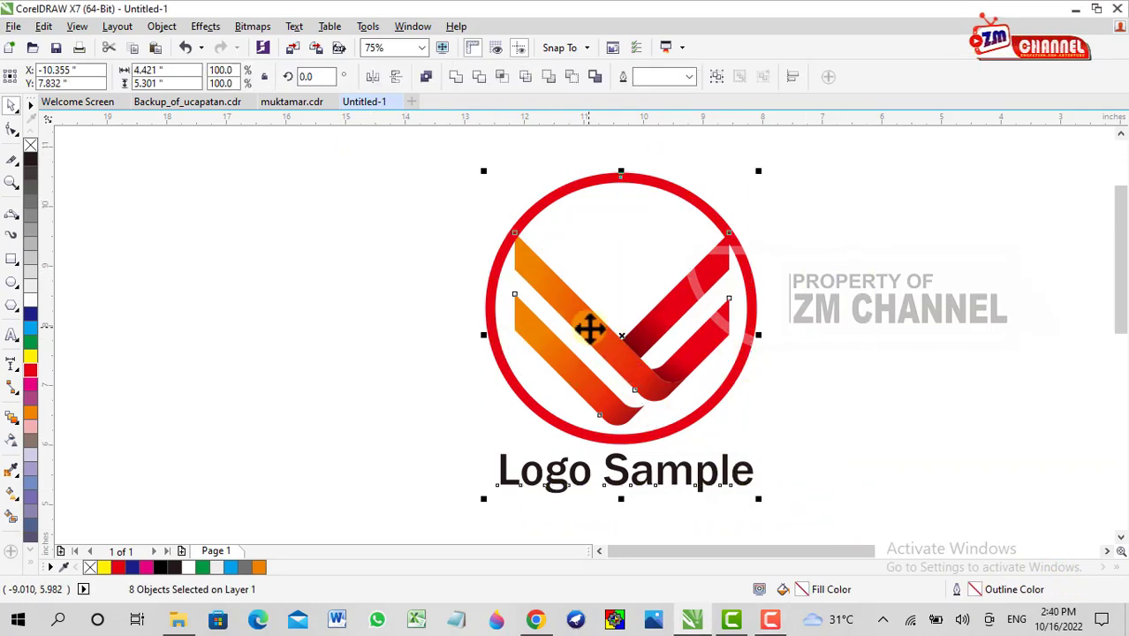
pyautogui.moveTo(587, 327); pyautogui.dragTo(855, 334)
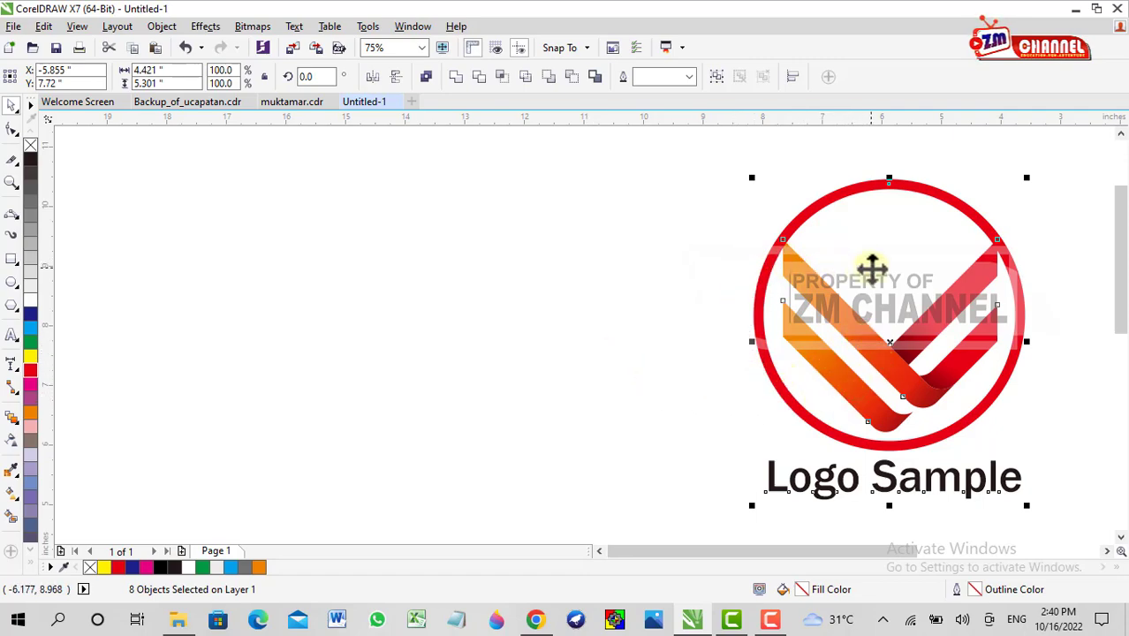
pyautogui.click(14, 262)
pyautogui.moveTo(261, 231); pyautogui.dragTo(489, 392)
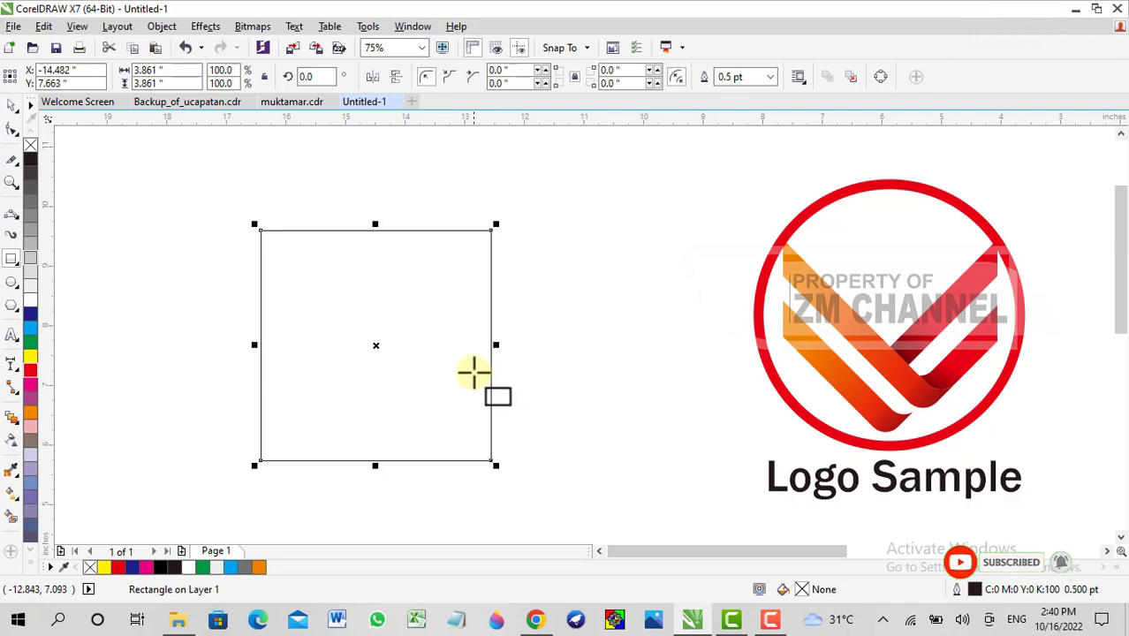
# Step: Replace the square with a 3.569-inch square whose corners are rounded to 0.194 inches
pyautogui.press('Delete')
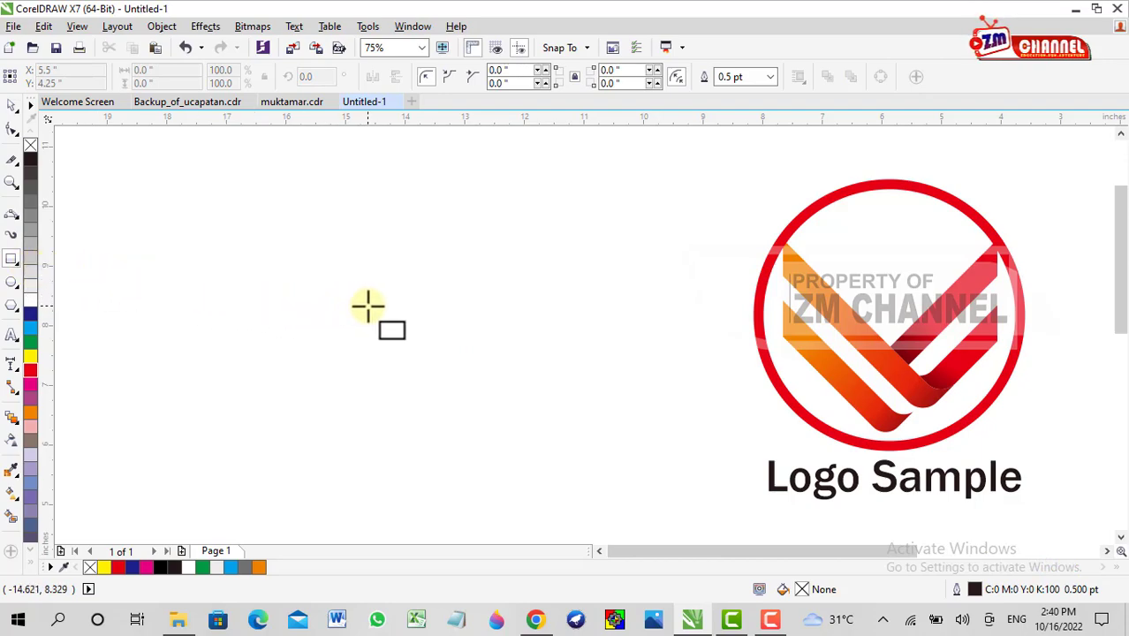
pyautogui.moveTo(316, 212); pyautogui.dragTo(530, 424)
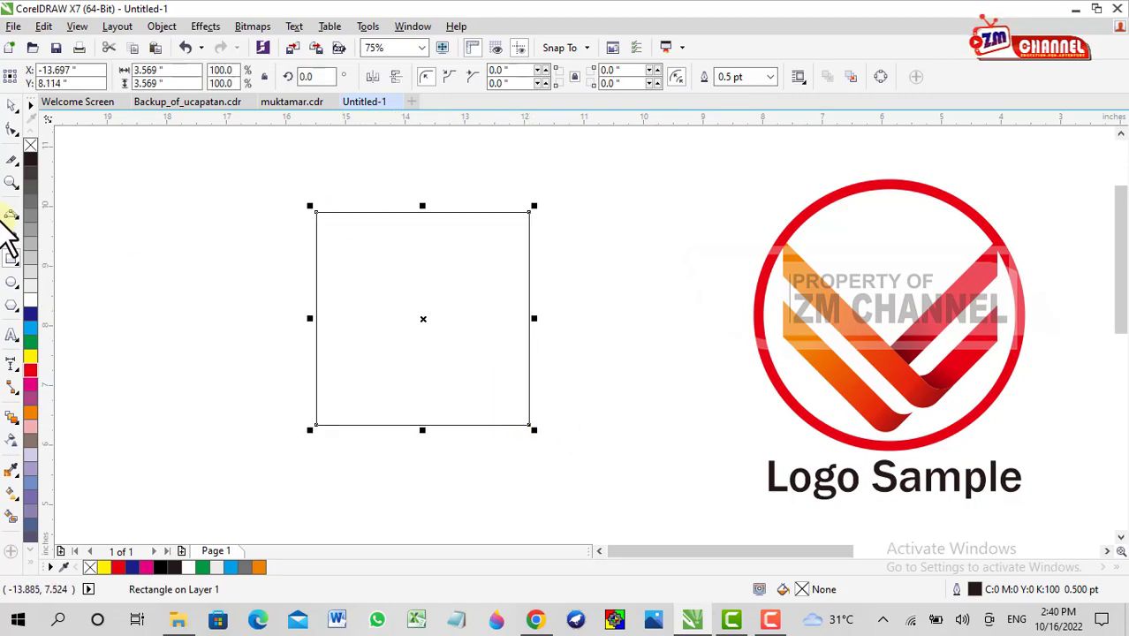
pyautogui.click(353, 289)
pyautogui.click(316, 265)
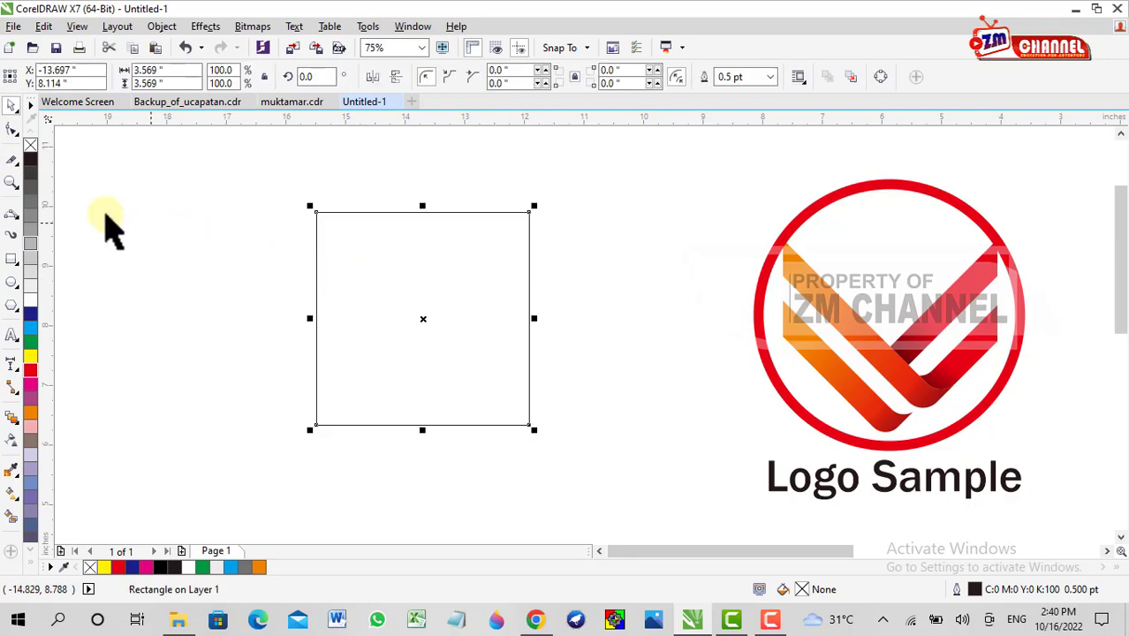
pyautogui.click(13, 130)
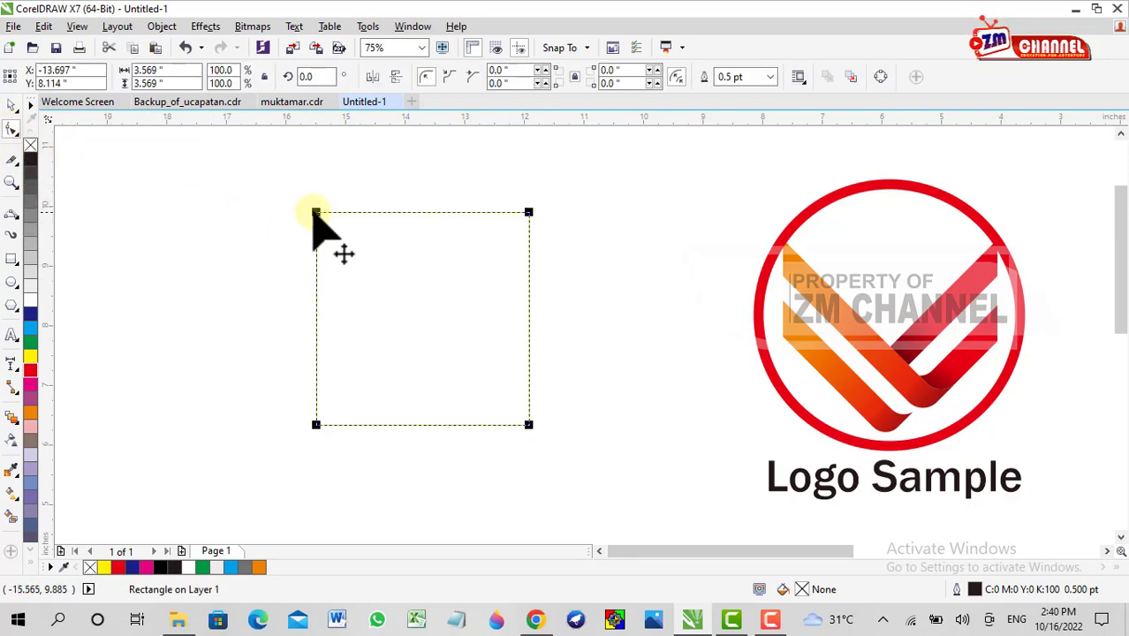
pyautogui.moveTo(316, 212); pyautogui.dragTo(327, 214)
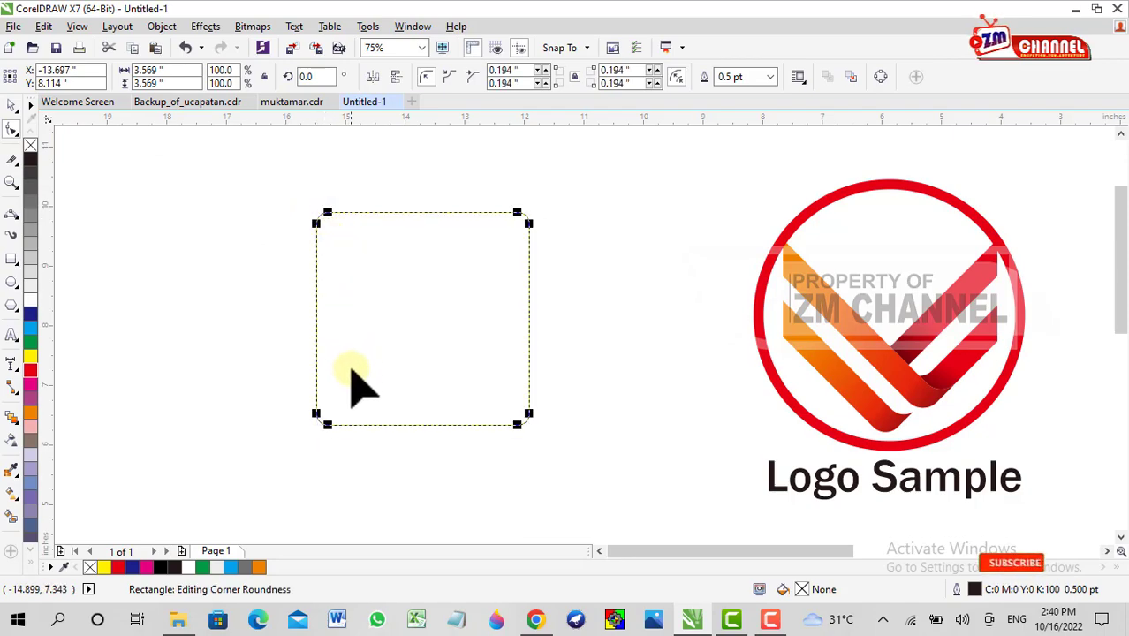
pyautogui.click(11, 106)
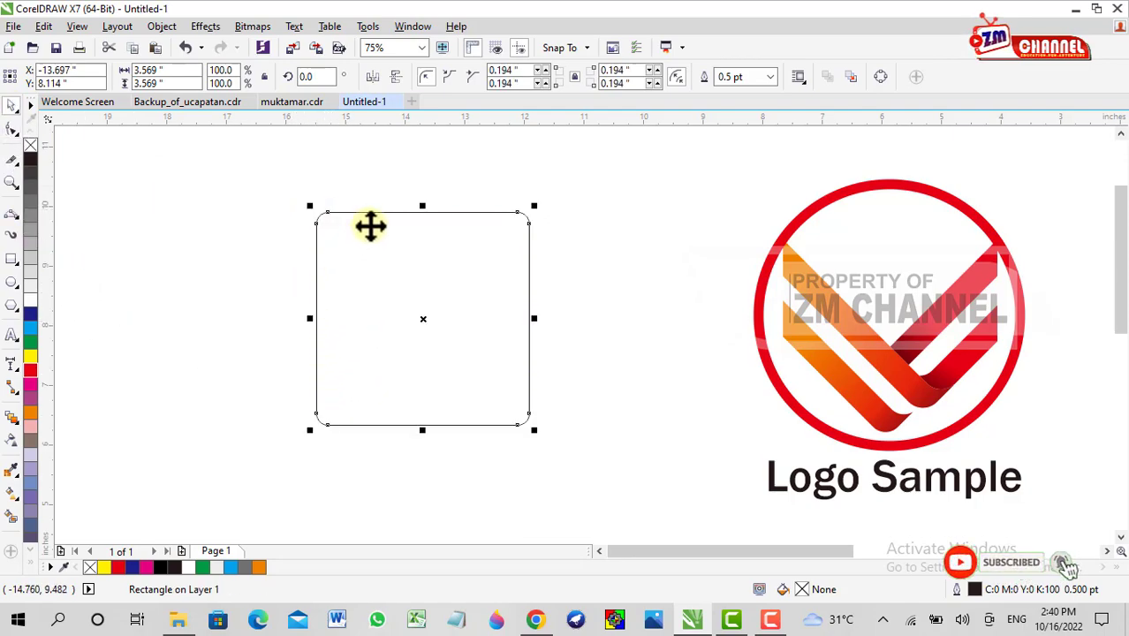
# Step: Try rotating the square, then undo so it stays upright for corner editing
pyautogui.click(418, 286)
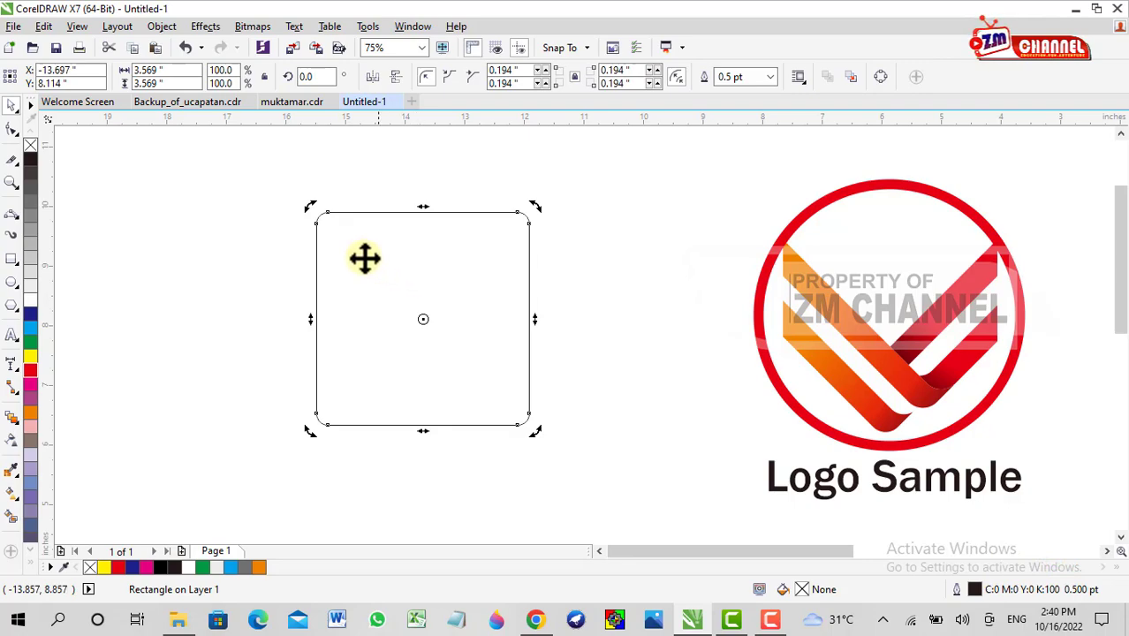
pyautogui.moveTo(310, 209)
pyautogui.mouseDown()
pyautogui.moveTo(284, 240)
pyautogui.moveTo(275, 308)
pyautogui.moveTo(265, 303)
pyautogui.mouseUp()
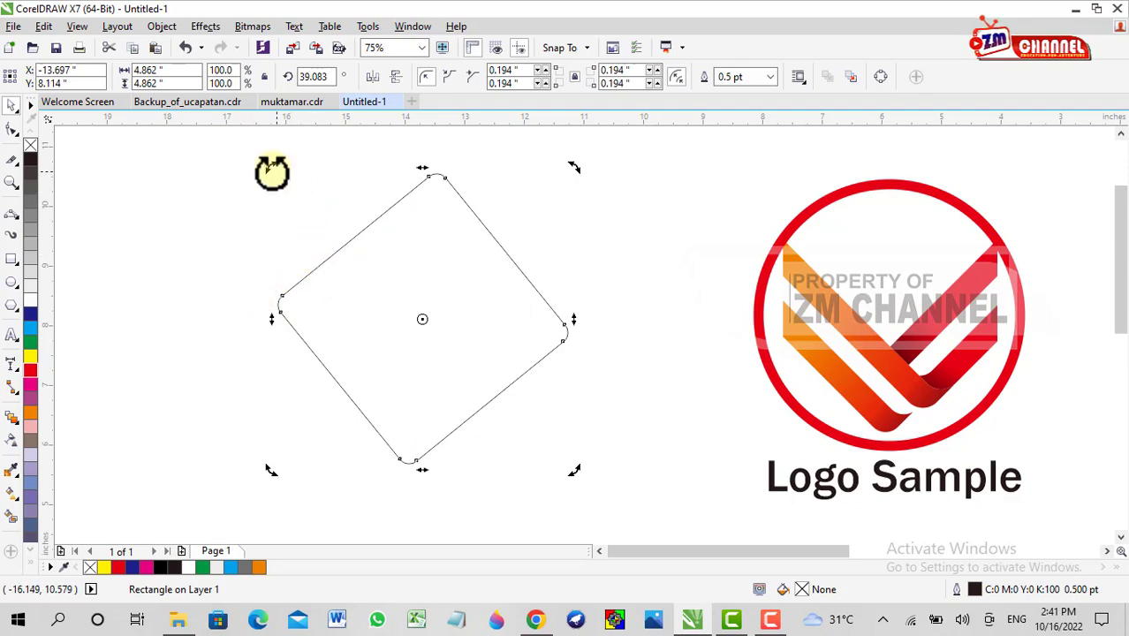
pyautogui.moveTo(273, 169); pyautogui.dragTo(253, 193)
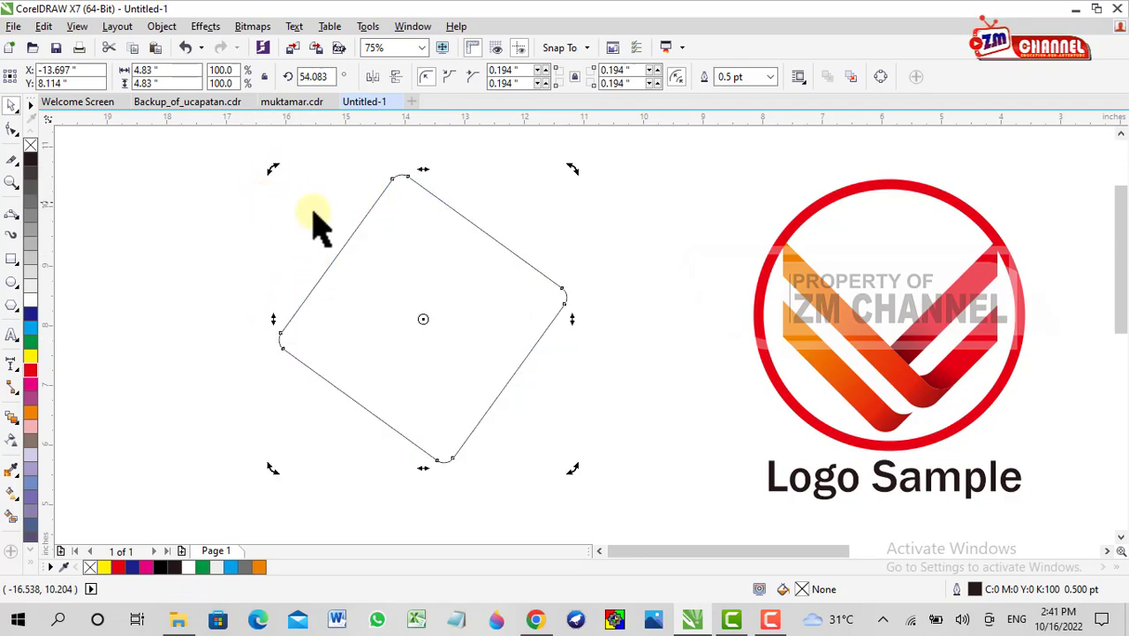
pyautogui.hotkey('ctrl', 'z')
pyautogui.hotkey('ctrl', 'z')
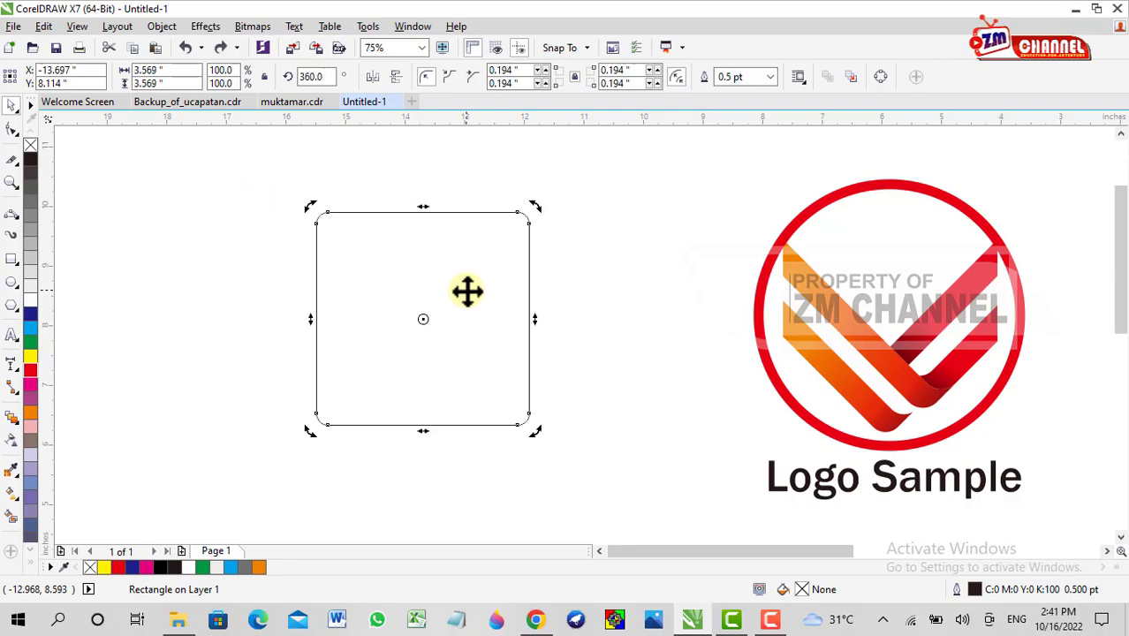
pyautogui.press('F10')
pyautogui.click(318, 217)
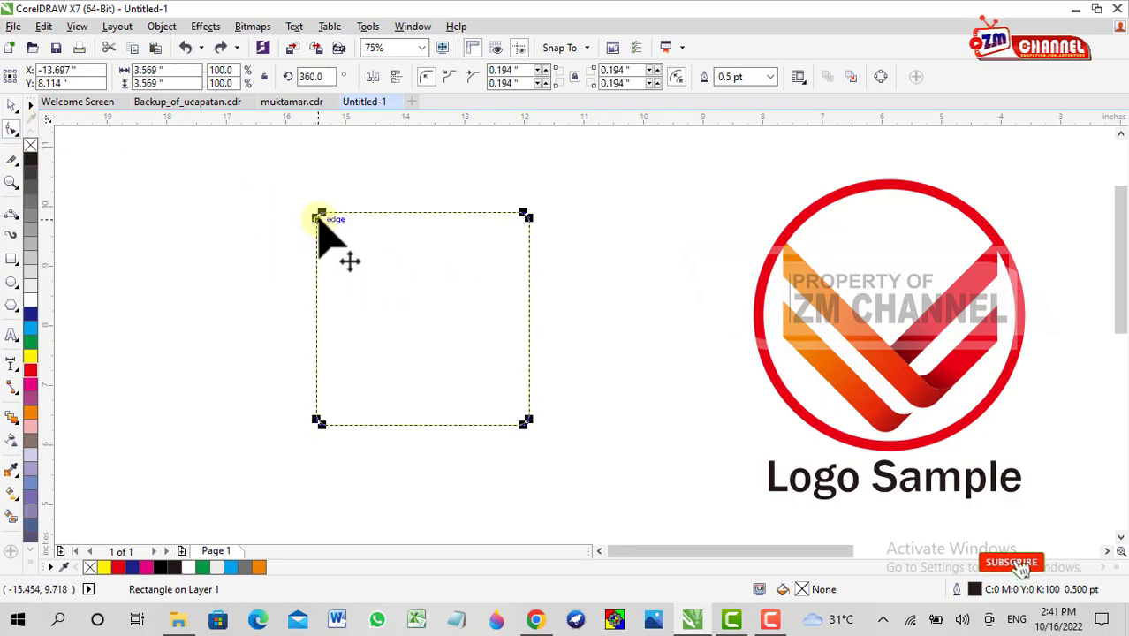
# Step: Make the corners nearly sharp and rotate the square 45° into a diamond
pyautogui.moveTo(325, 216); pyautogui.dragTo(316, 213)
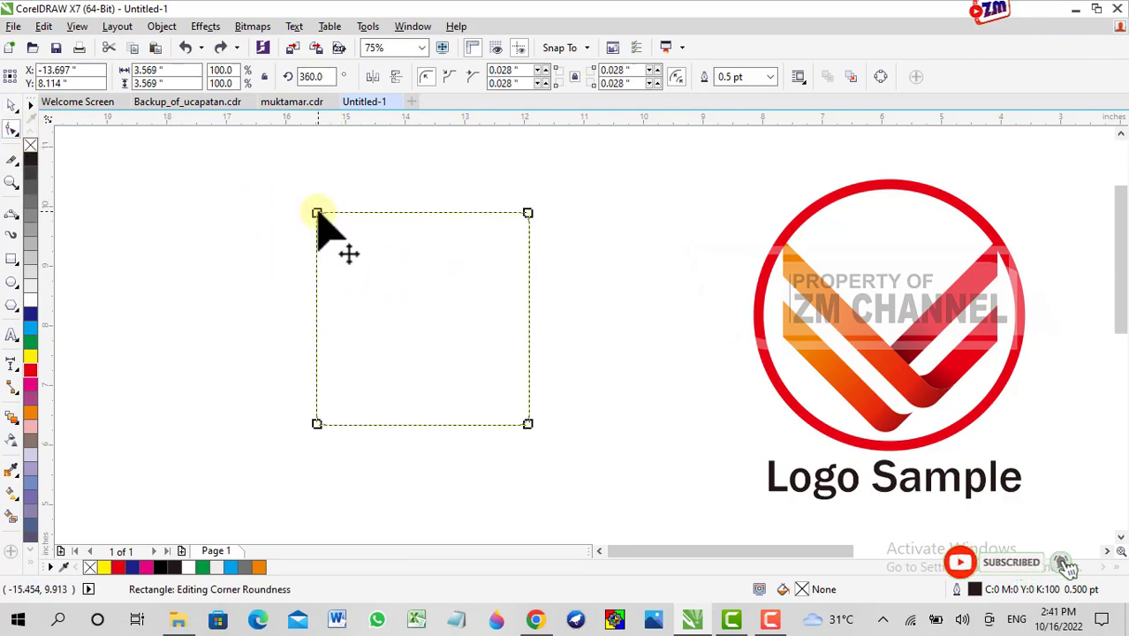
pyautogui.click(11, 105)
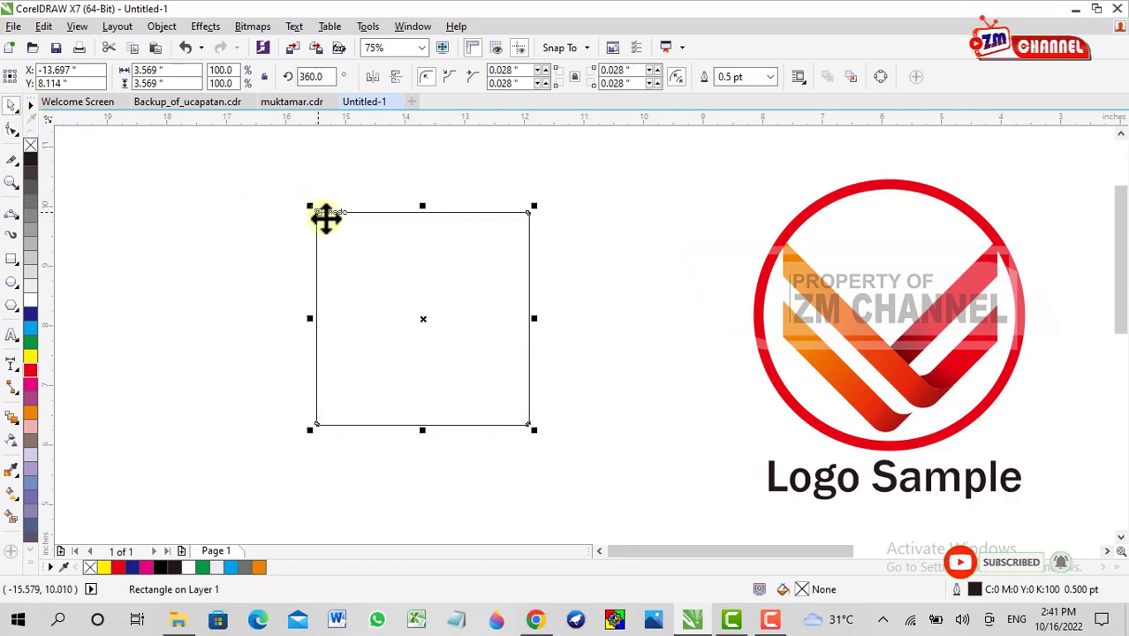
pyautogui.click(325, 217)
pyautogui.moveTo(312, 206); pyautogui.dragTo(272, 309)
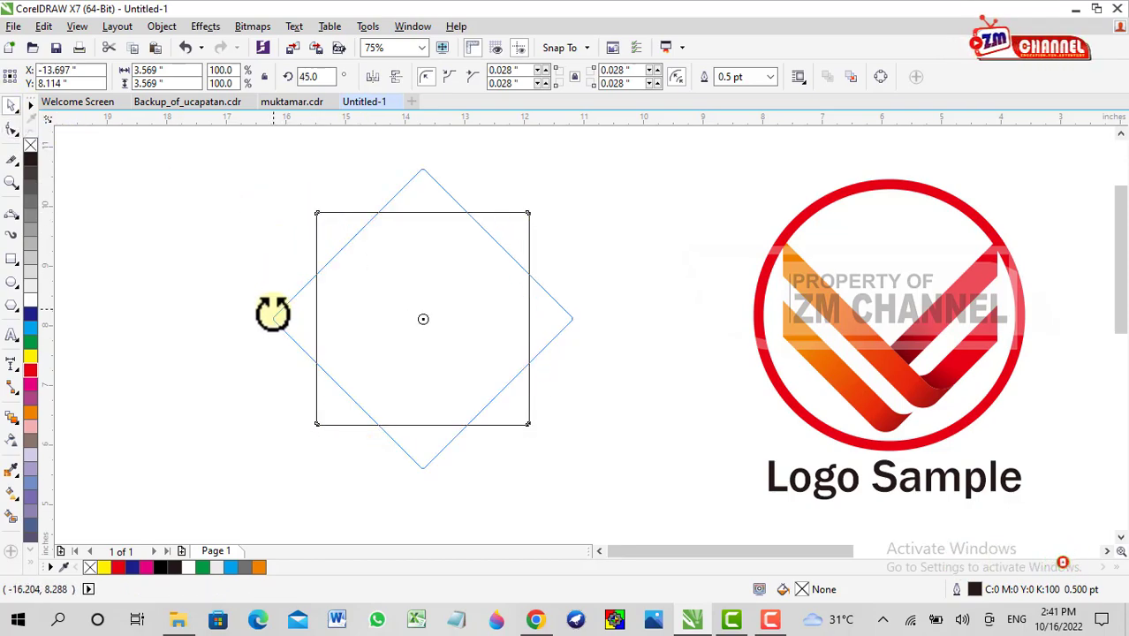
pyautogui.moveTo(529, 336)
pyautogui.mouseDown()
pyautogui.moveTo(858, 315)
pyautogui.moveTo(466, 312)
pyautogui.mouseUp()
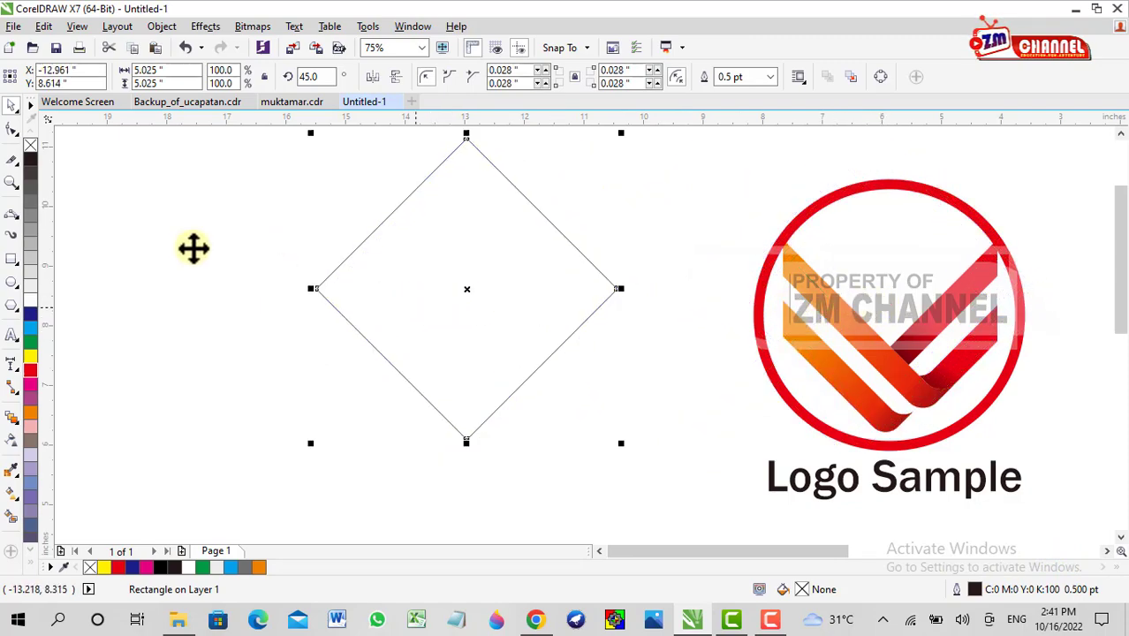
# Step: Round the diamond's corners to 0.331 inches and move it to the page centre
pyautogui.click(12, 130)
pyautogui.moveTo(463, 139); pyautogui.dragTo(455, 150)
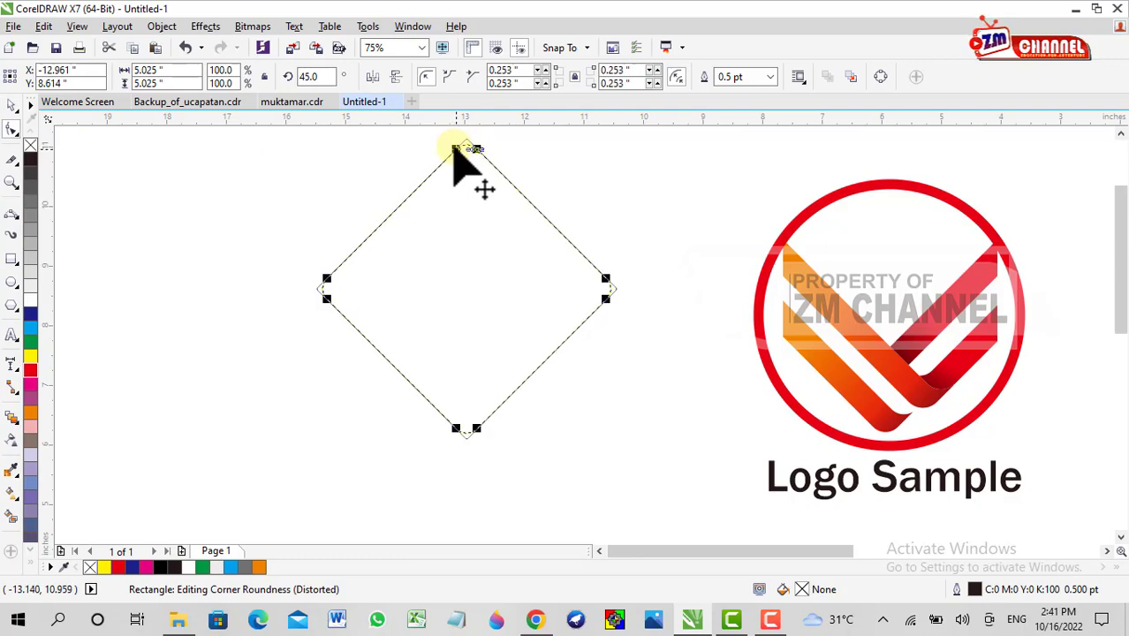
pyautogui.moveTo(454, 147); pyautogui.dragTo(454, 148)
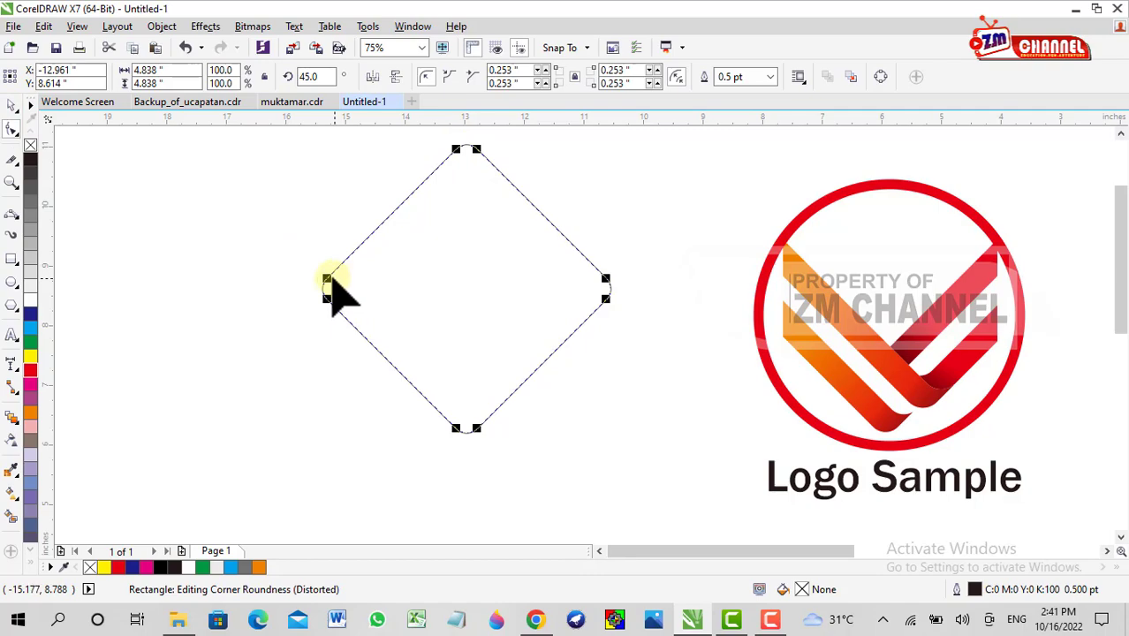
pyautogui.moveTo(327, 280); pyautogui.dragTo(328, 277)
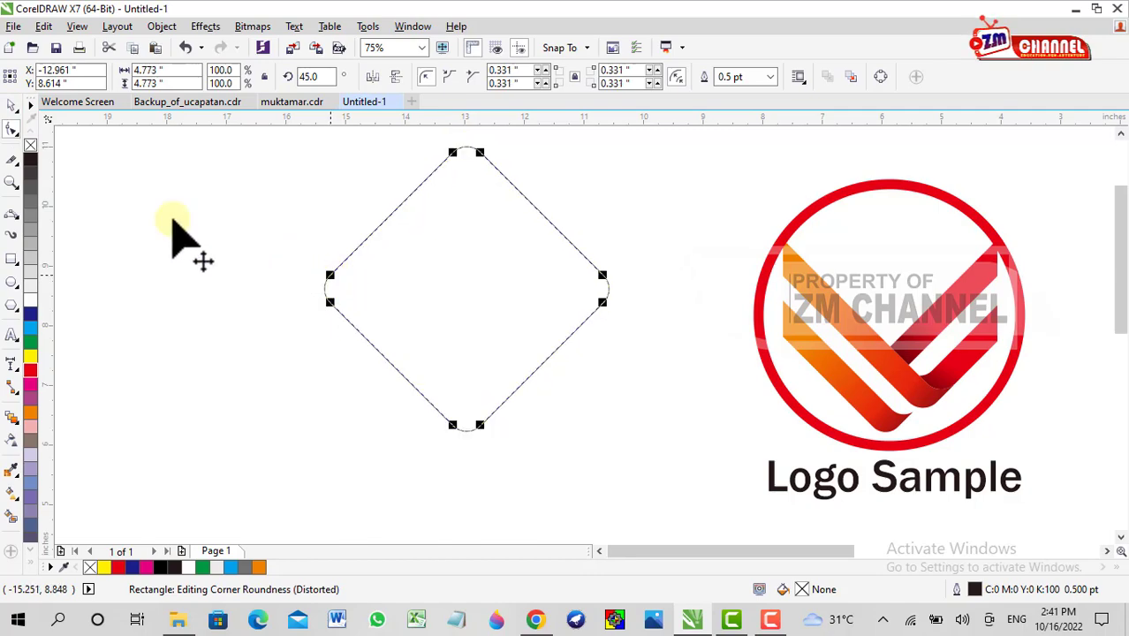
pyautogui.click(11, 104)
pyautogui.moveTo(453, 248); pyautogui.dragTo(525, 290)
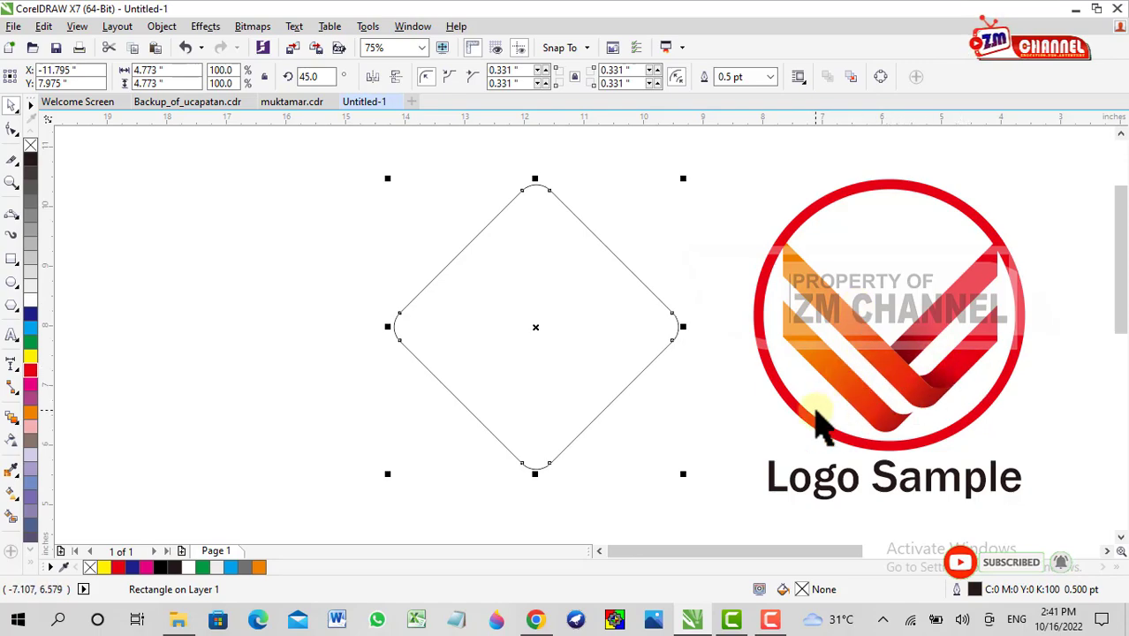
# Step: Shift the rounded diamond slightly left and reselect it
pyautogui.click(573, 296)
pyautogui.click(530, 342)
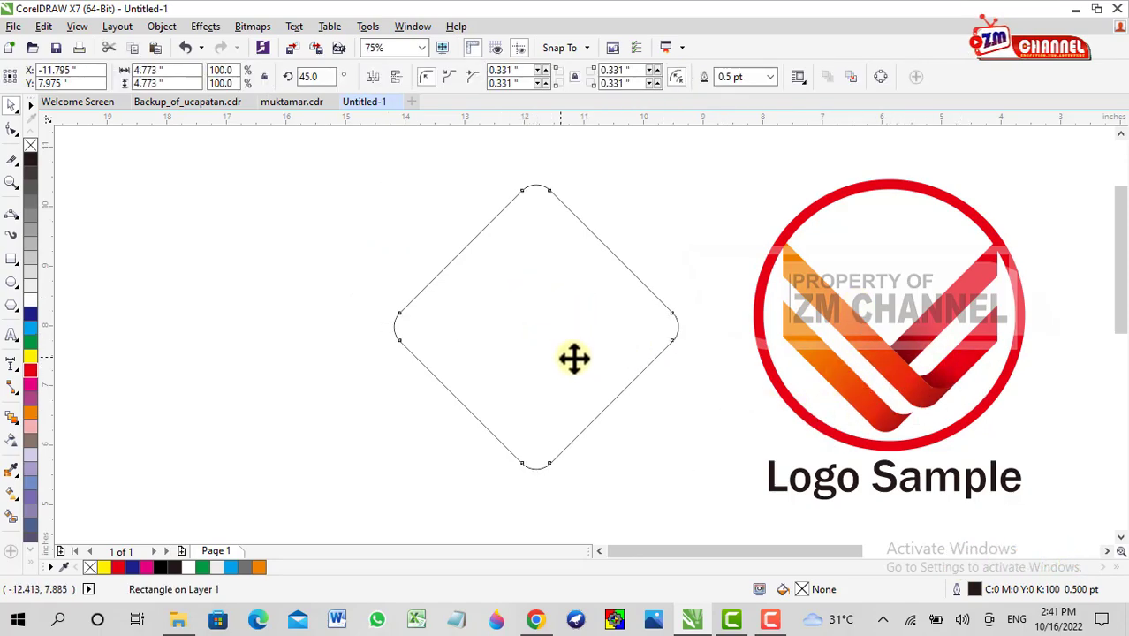
pyautogui.click(574, 298)
pyautogui.moveTo(574, 297); pyautogui.dragTo(504, 316)
pyautogui.click(208, 274)
pyautogui.click(517, 315)
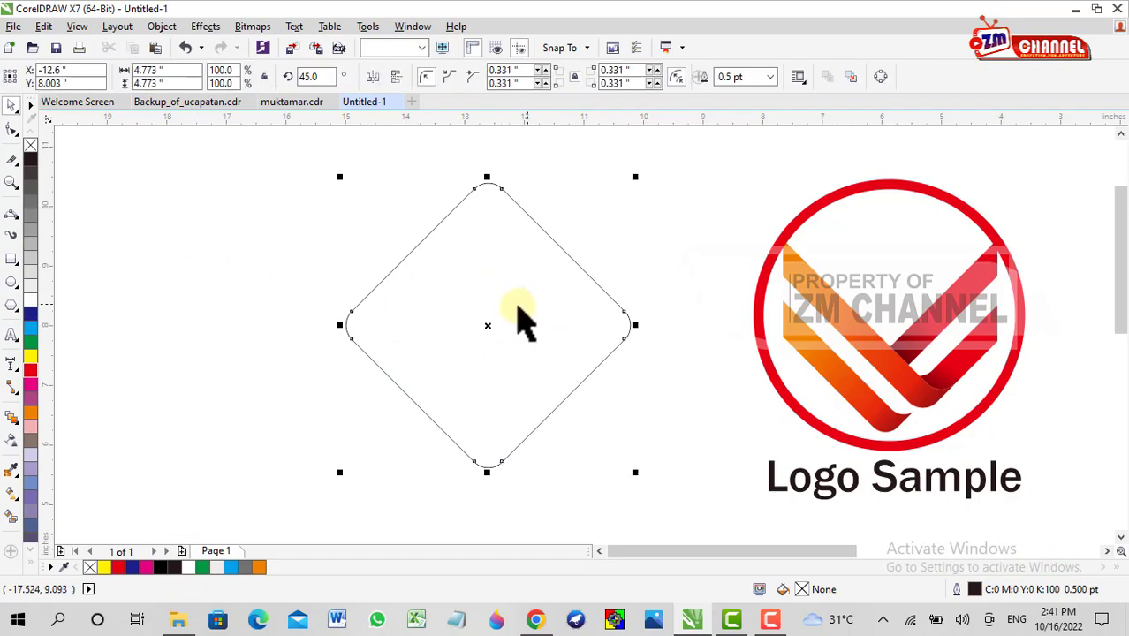
pyautogui.click(343, 322)
pyautogui.click(471, 329)
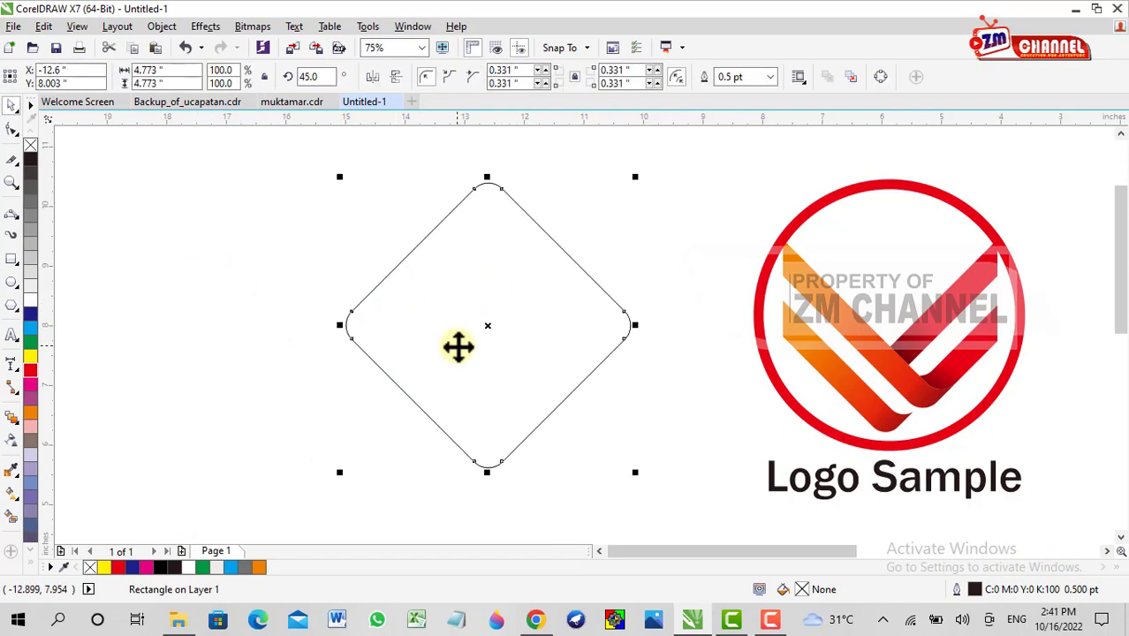
# Step: Drop a duplicate diamond just up-right of the original and select both
pyautogui.moveTo(453, 349); pyautogui.dragTo(474, 330)
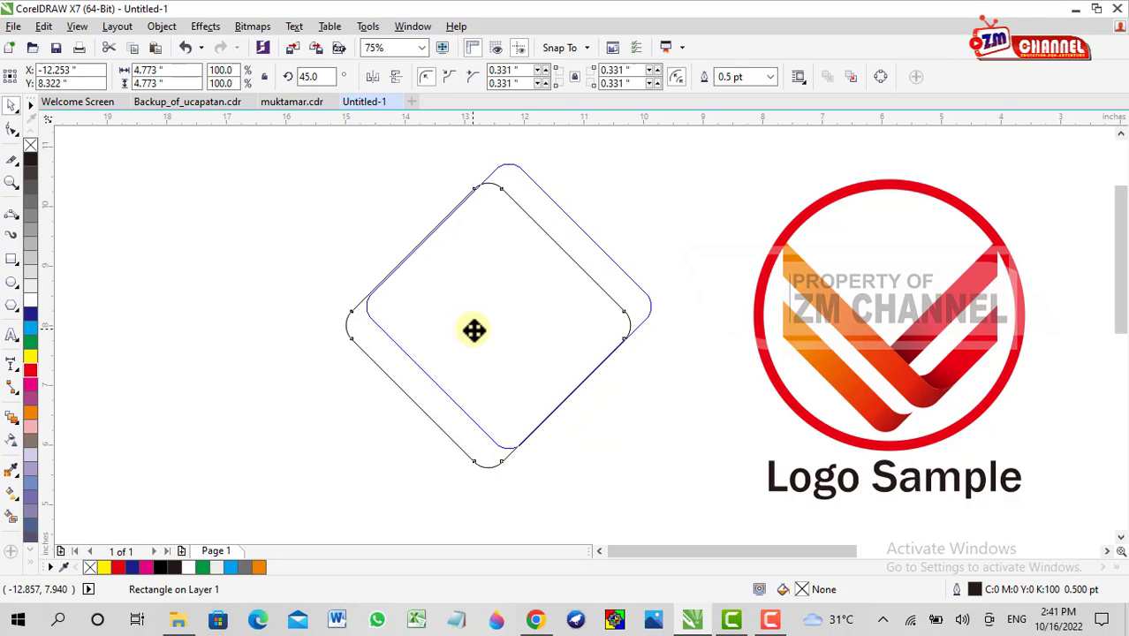
pyautogui.moveTo(475, 330); pyautogui.dragTo(476, 329)
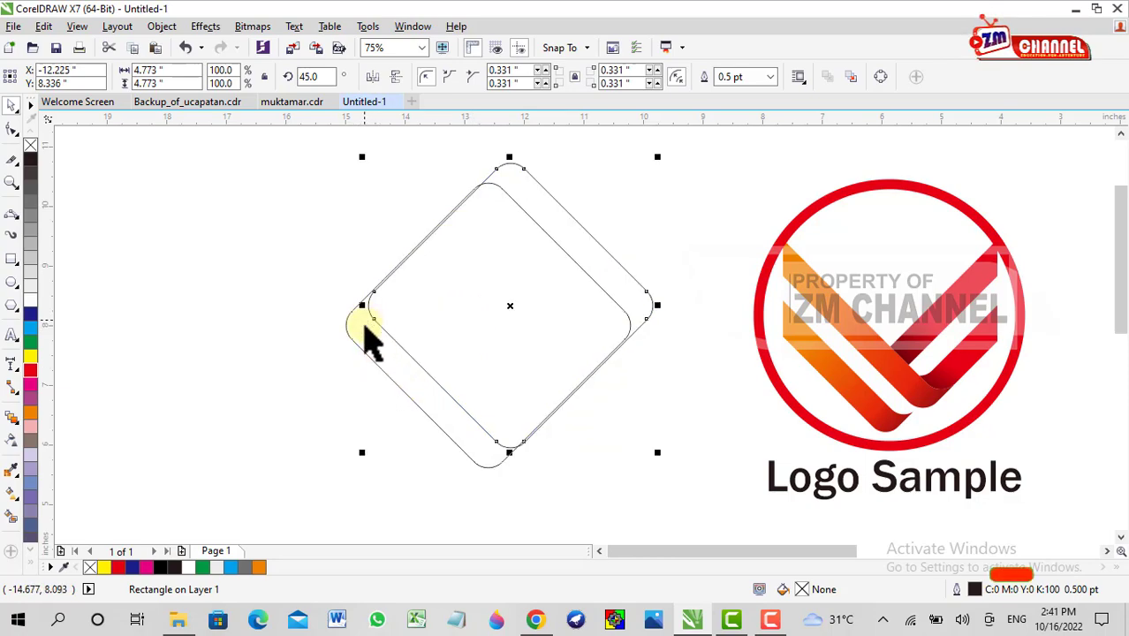
pyautogui.click(263, 355)
pyautogui.click(567, 252)
pyautogui.keyDown('shift'); pyautogui.click(565, 228); pyautogui.keyUp('shift')
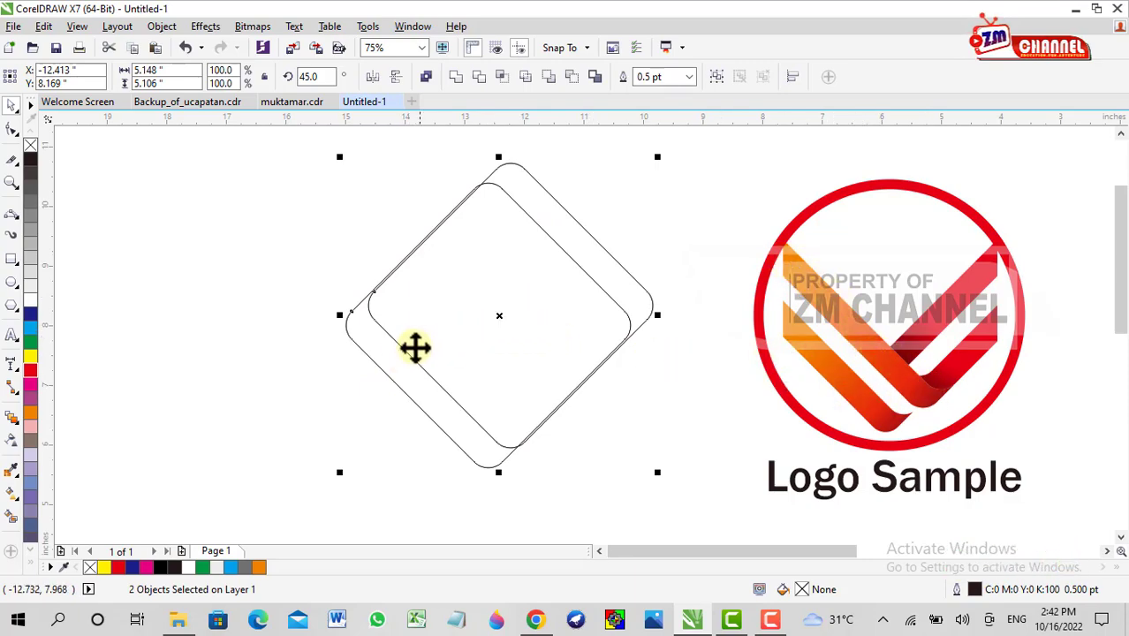
# Step: Copy the diamond pair further up-right, enlarge it slightly, and position it
pyautogui.moveTo(399, 353)
pyautogui.mouseDown()
pyautogui.moveTo(426, 330)
pyautogui.moveTo(408, 288)
pyautogui.mouseUp()
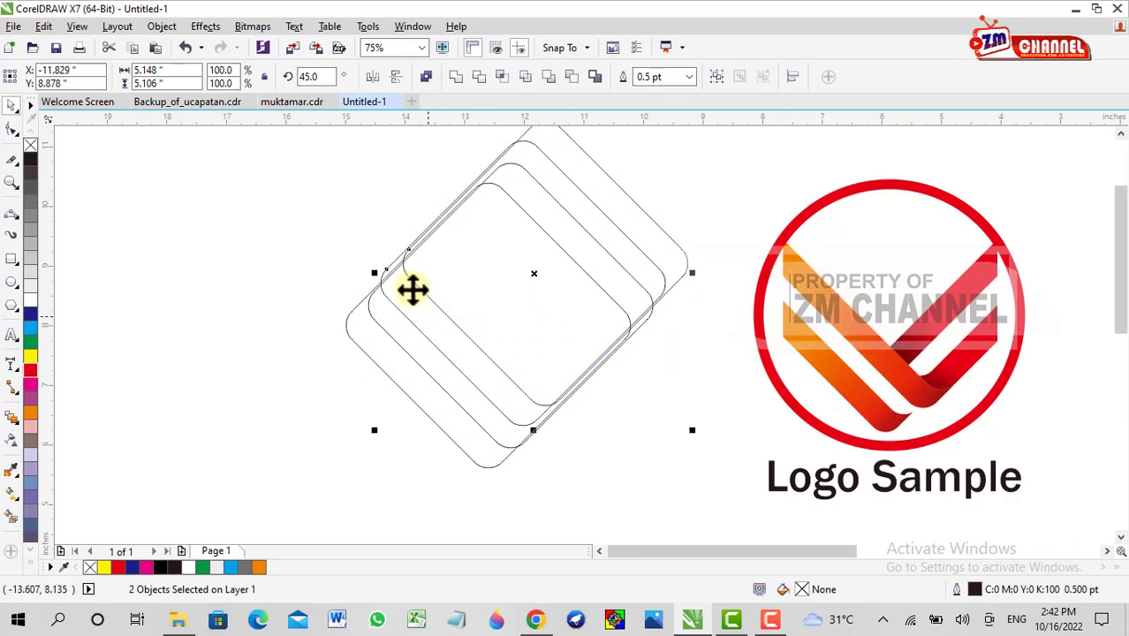
pyautogui.scroll(-2, 522, 306)
pyautogui.moveTo(453, 236); pyautogui.dragTo(439, 223)
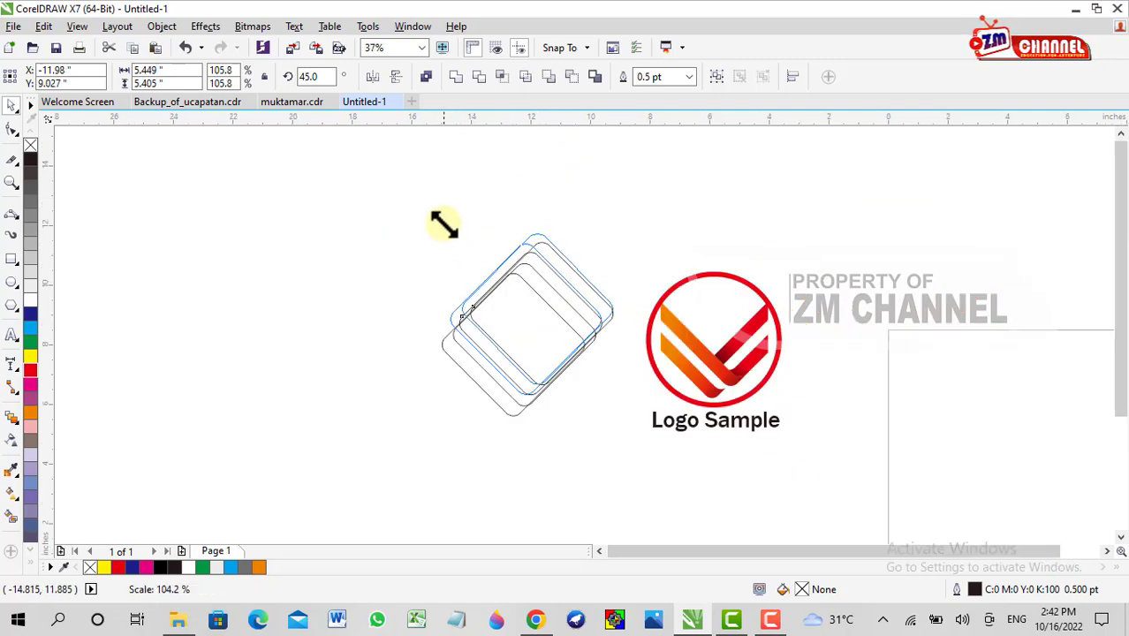
pyautogui.scroll(2, 474, 305)
pyautogui.moveTo(507, 332)
pyautogui.mouseDown()
pyautogui.moveTo(539, 338)
pyautogui.moveTo(536, 407)
pyautogui.mouseUp()
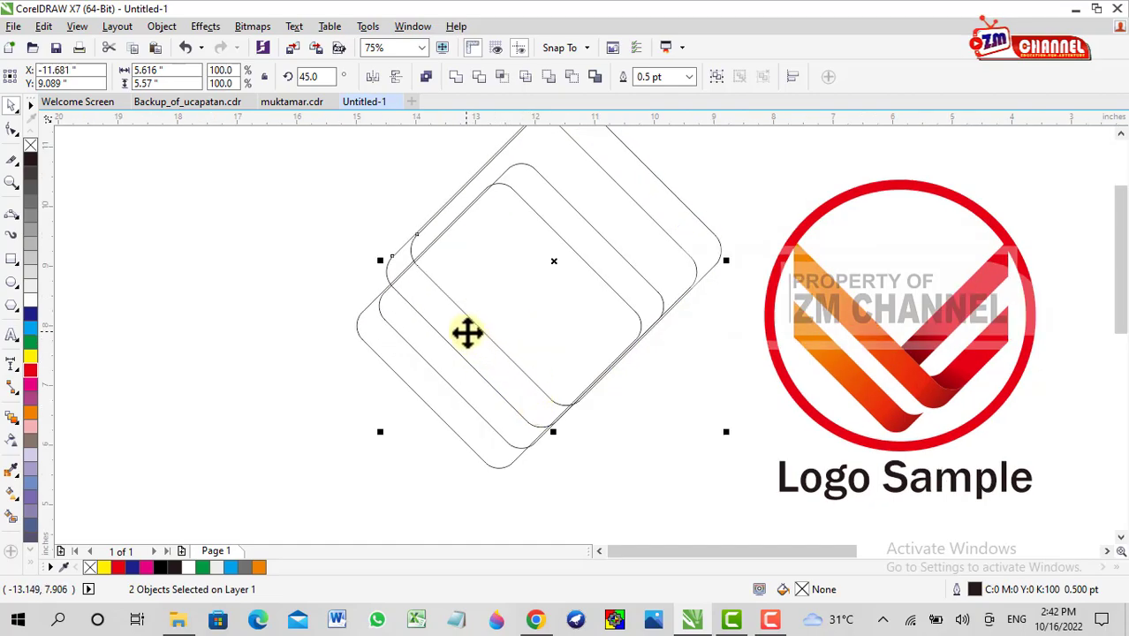
pyautogui.scroll(1, 467, 332)
pyautogui.scroll(-1, 466, 332)
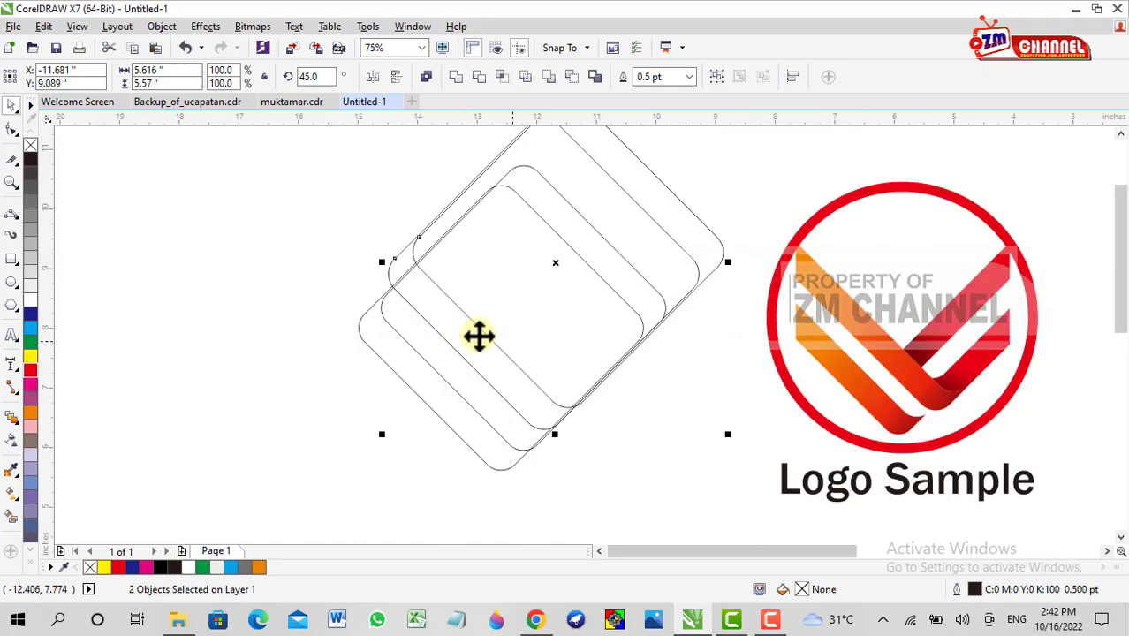
# Step: Undo an accidental move of the outer diamond and select one rotated diamond
pyautogui.click(434, 327)
pyautogui.scroll(-1, 471, 327)
pyautogui.scroll(1, 521, 239)
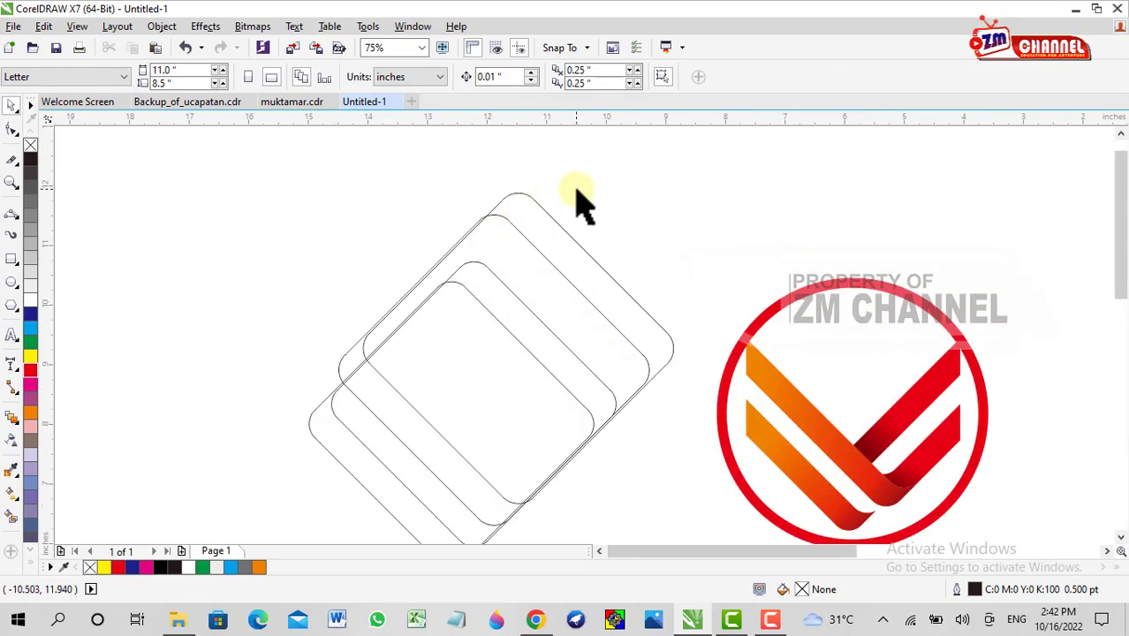
pyautogui.click(539, 219)
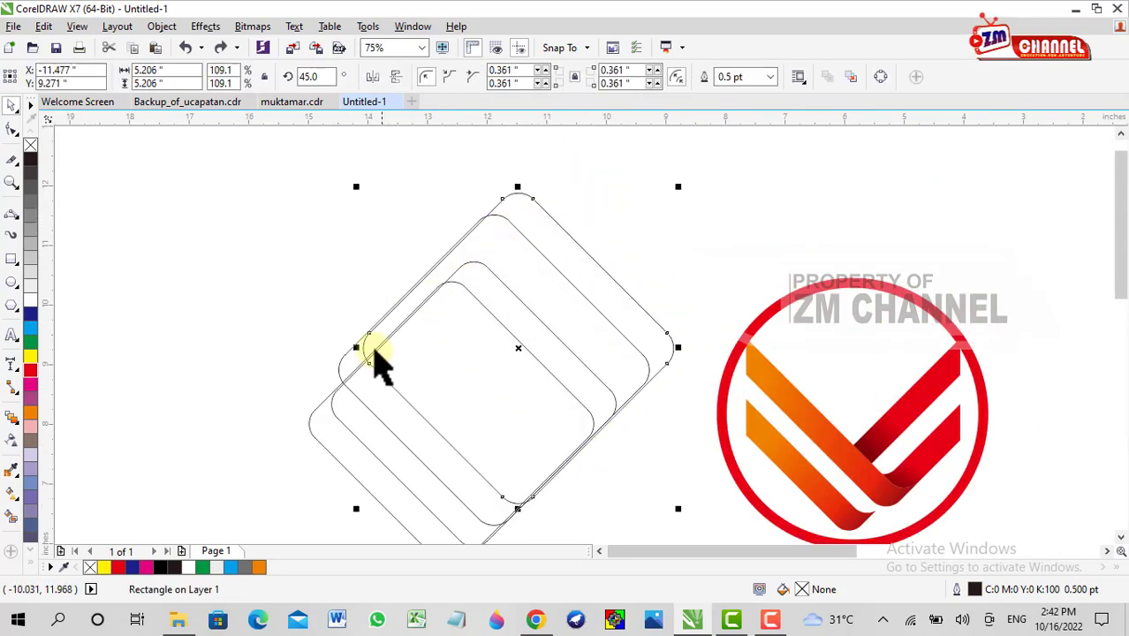
pyautogui.moveTo(339, 368); pyautogui.dragTo(316, 388)
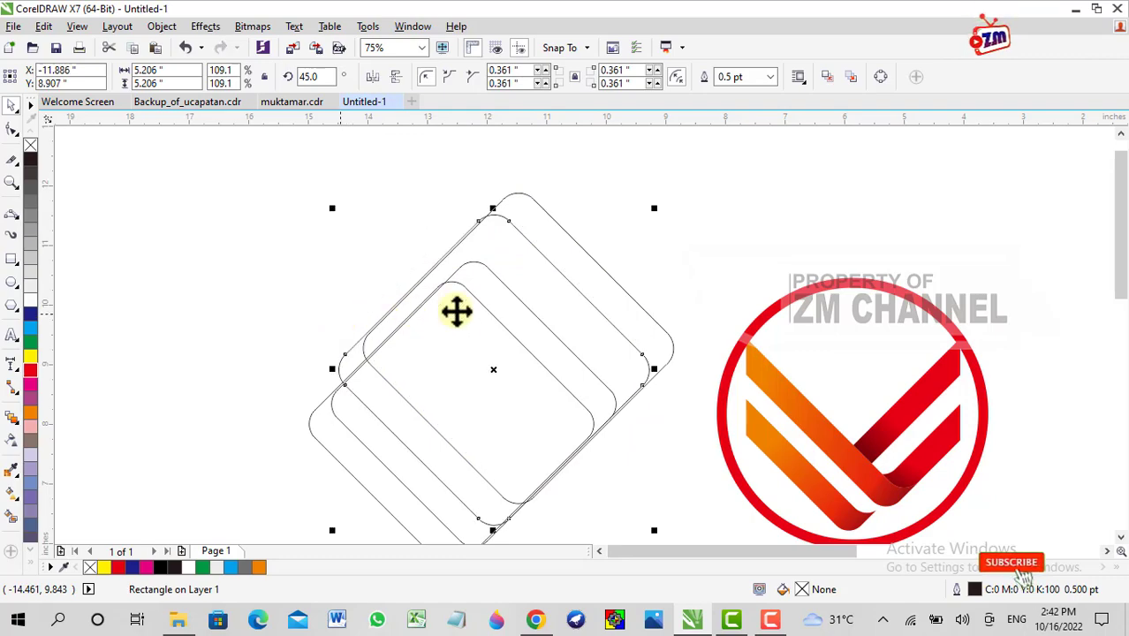
pyautogui.hotkey('ctrl', 'z')
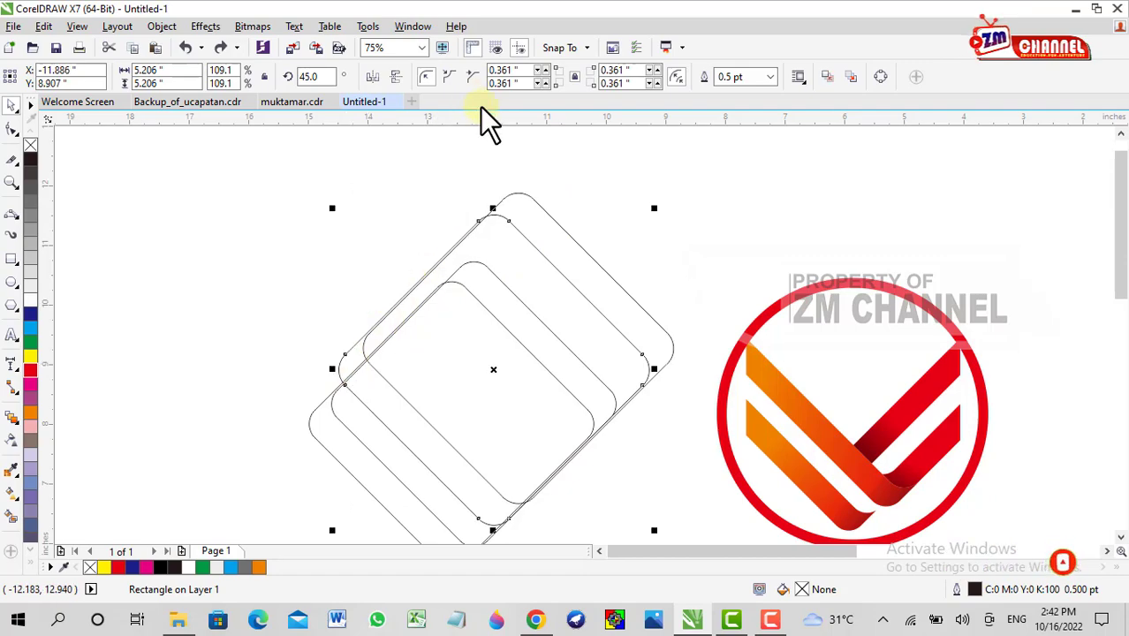
pyautogui.press('Escape')
pyautogui.click(475, 275)
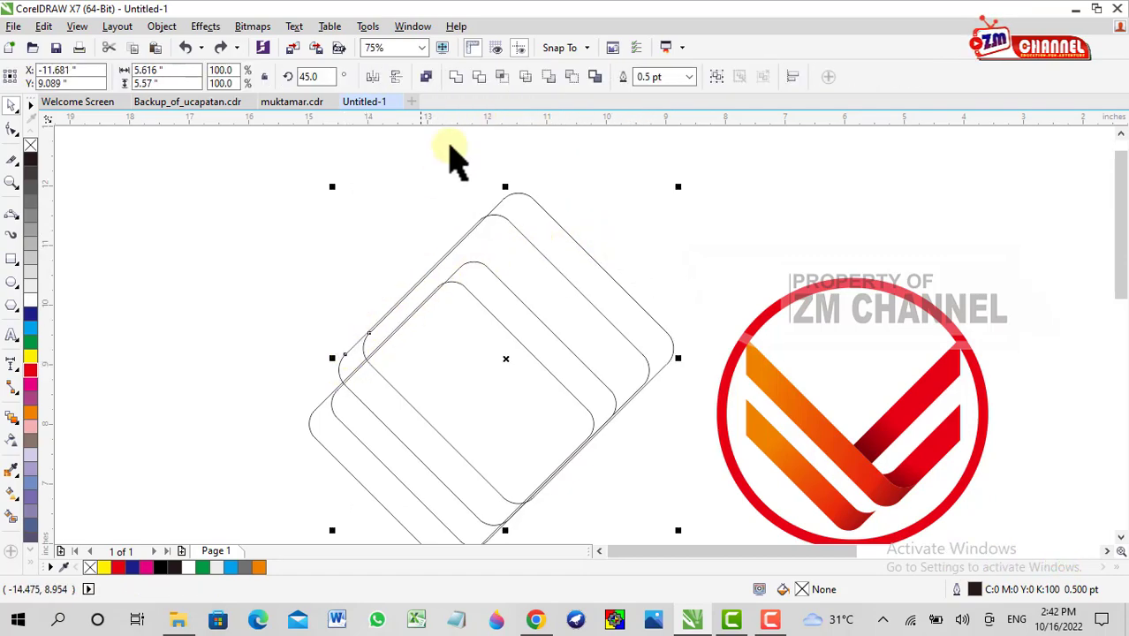
# Step: Trim the overlapping diamond outlines and delete the enlarged top diamond
pyautogui.click(477, 76)
pyautogui.press('Escape')
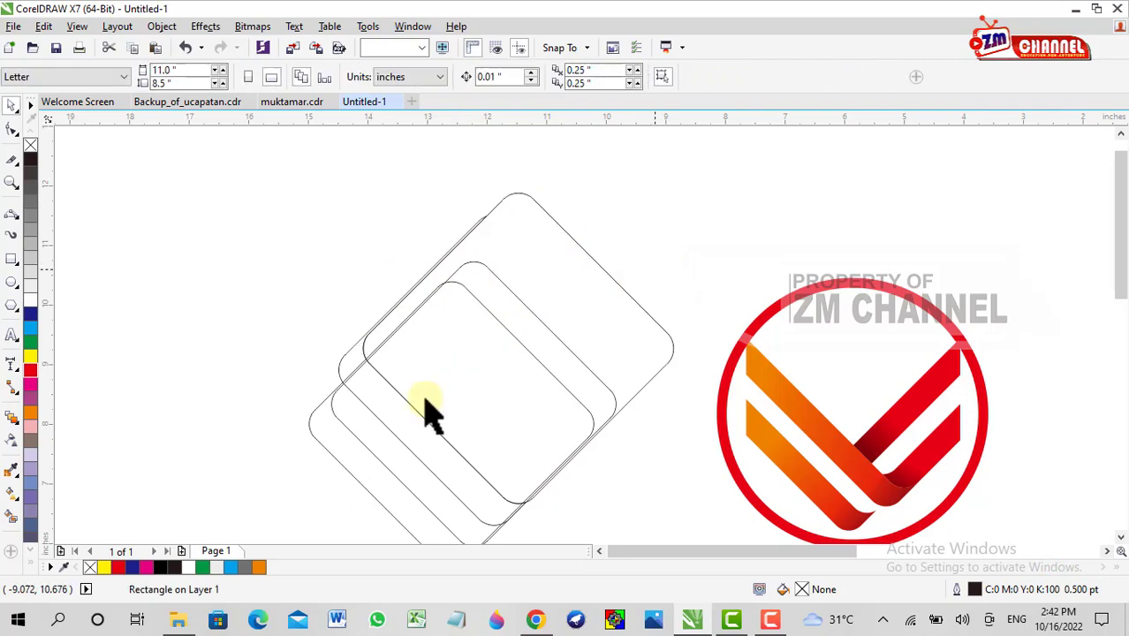
pyautogui.click(340, 437)
pyautogui.click(294, 331)
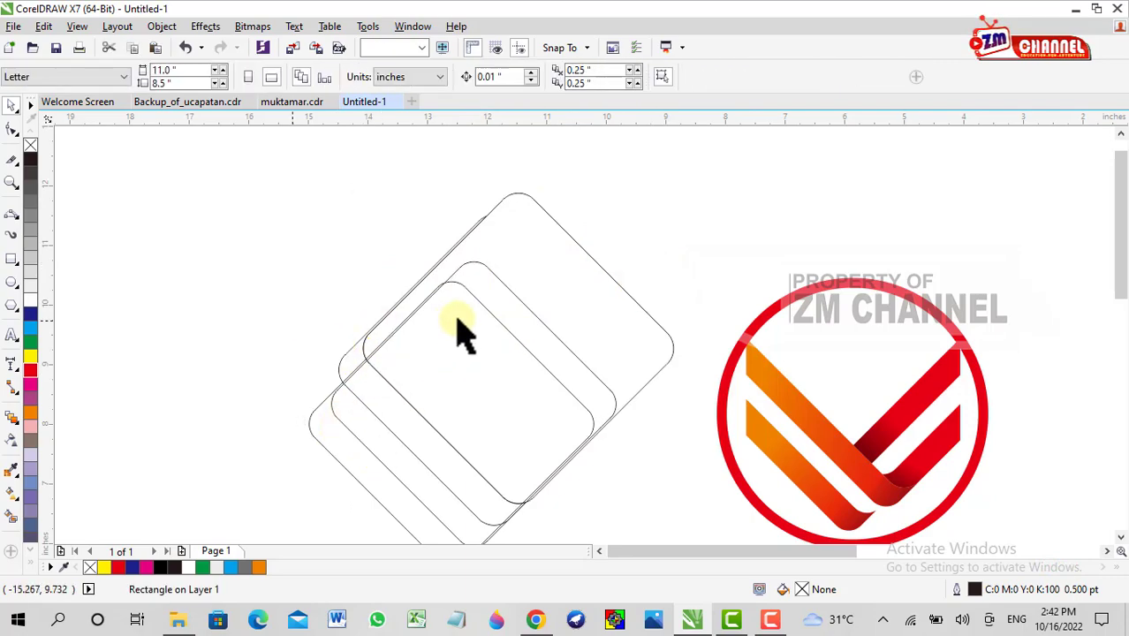
pyautogui.click(485, 294)
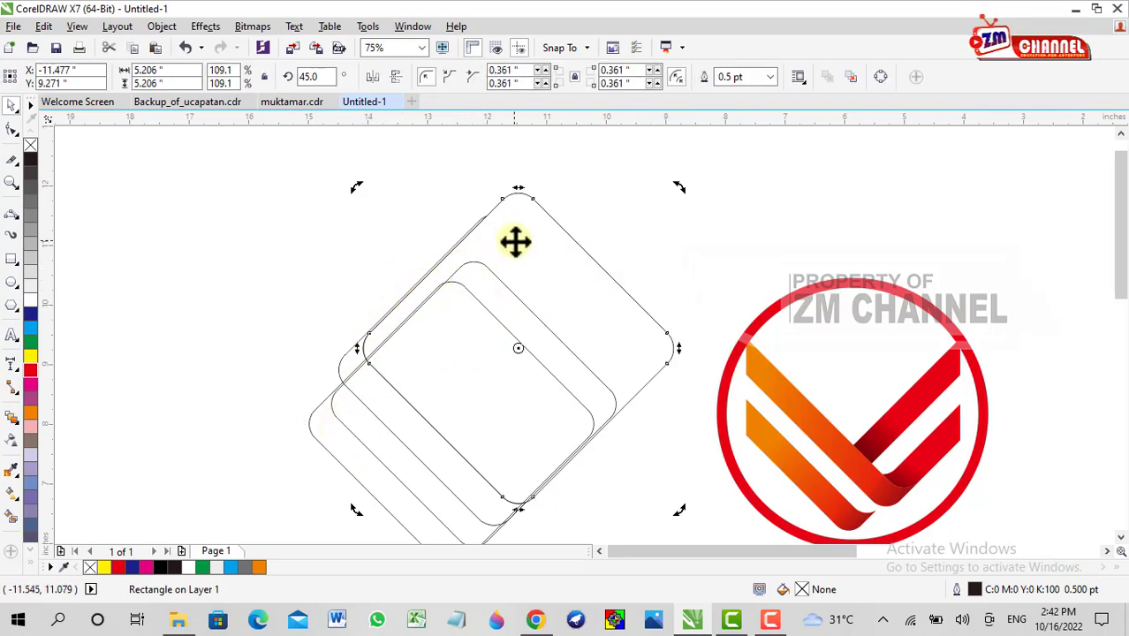
pyautogui.press('Delete')
# Step: Trim the remaining full diamond against another and delete the leftover cutting diamond
pyautogui.click(502, 294)
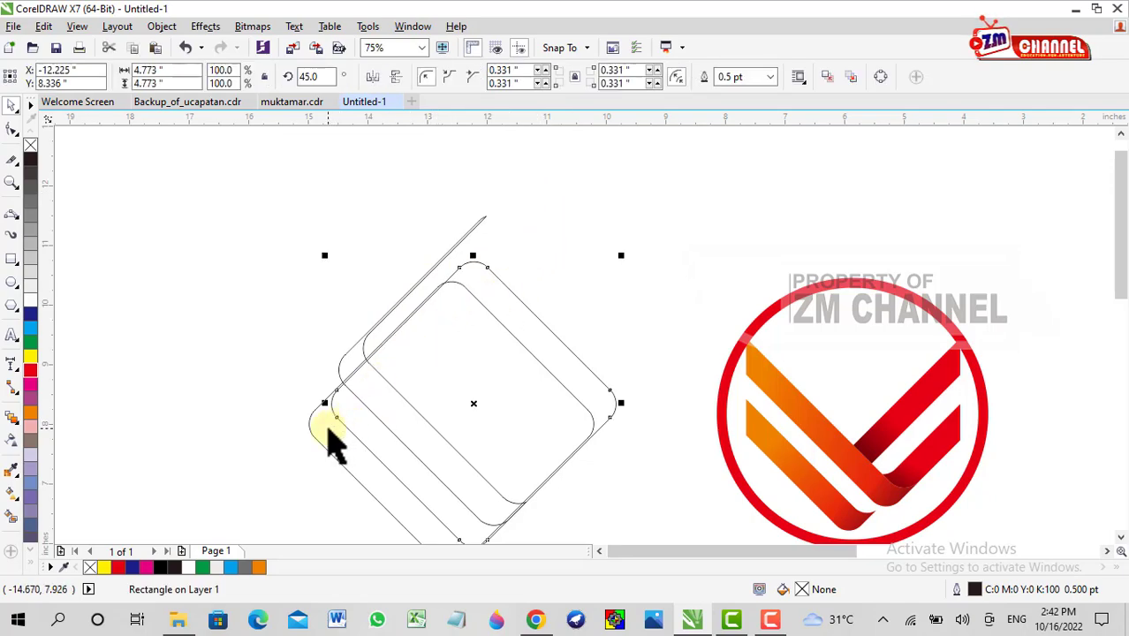
pyautogui.keyDown('shift'); pyautogui.click(327, 433); pyautogui.keyUp('shift')
pyautogui.click(481, 79)
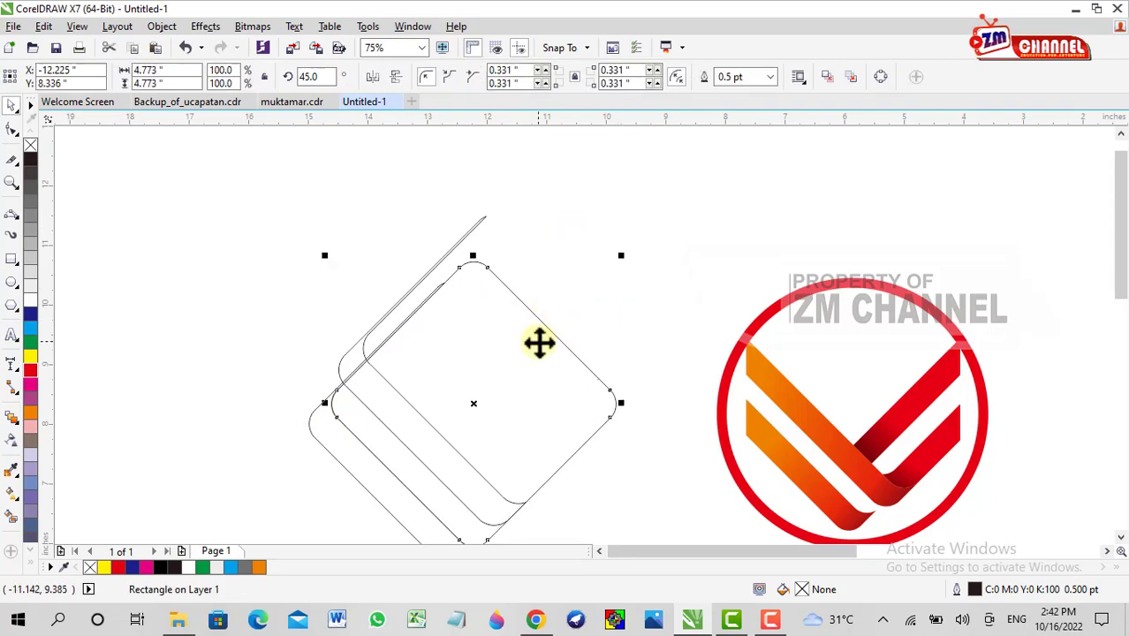
pyautogui.press('Delete')
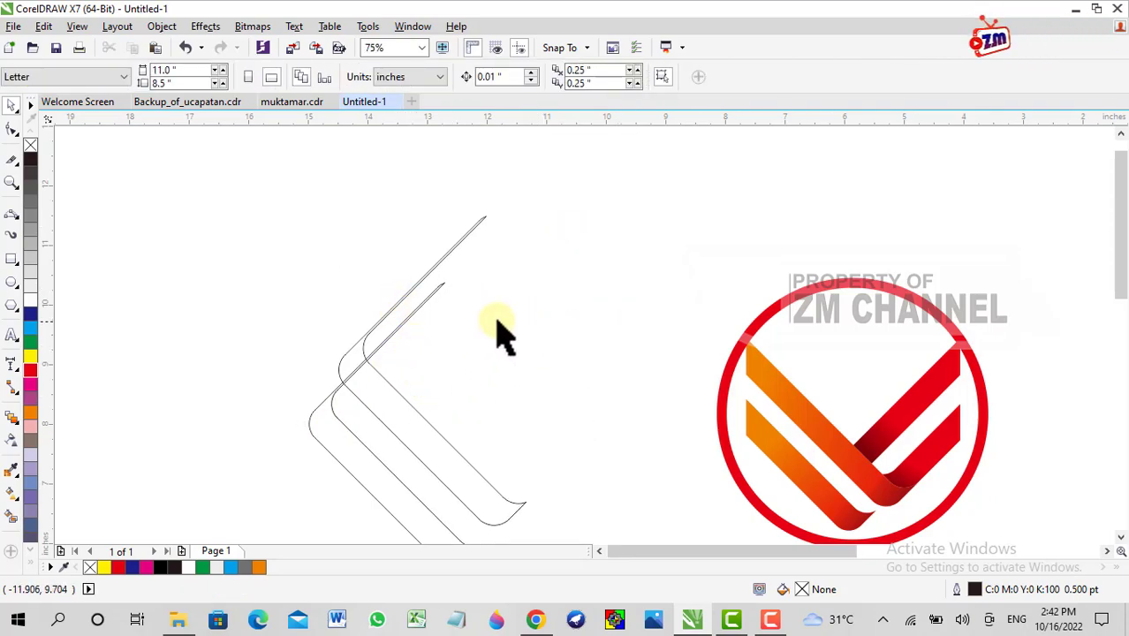
pyautogui.scroll(-1, 495, 336)
pyautogui.scroll(1, 463, 331)
pyautogui.scroll(-1, 564, 283)
pyautogui.scroll(1, 517, 314)
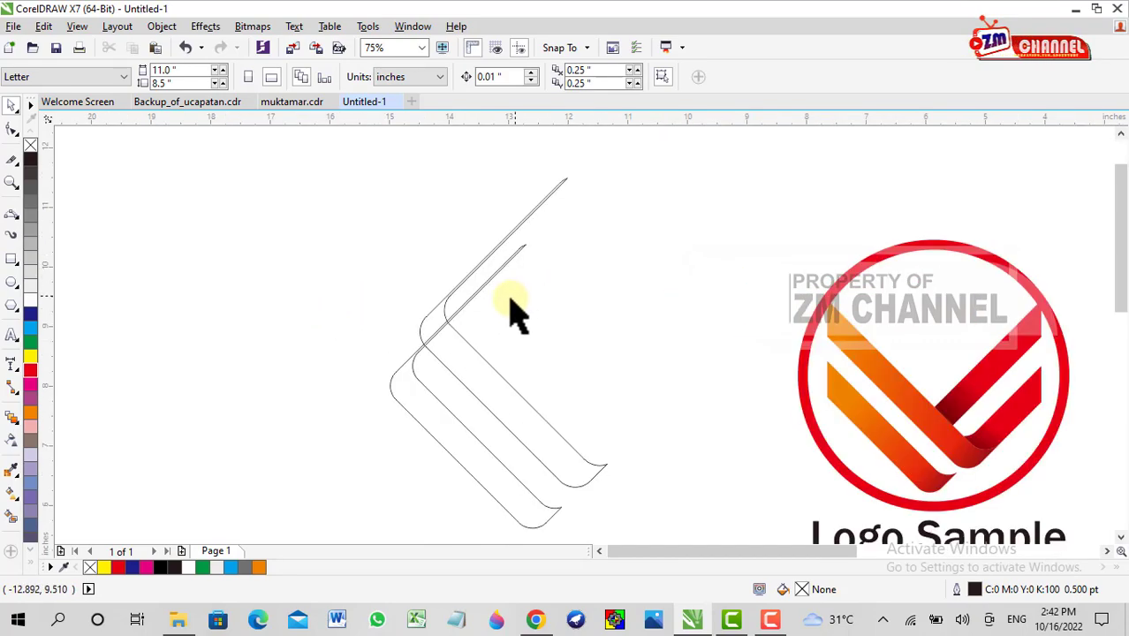
# Step: Trim the strips' upper-left ends with a temporary rectangle, then delete the rectangle
pyautogui.click(11, 259)
pyautogui.moveTo(185, 140)
pyautogui.mouseDown()
pyautogui.moveTo(431, 352)
pyautogui.moveTo(449, 463)
pyautogui.mouseUp()
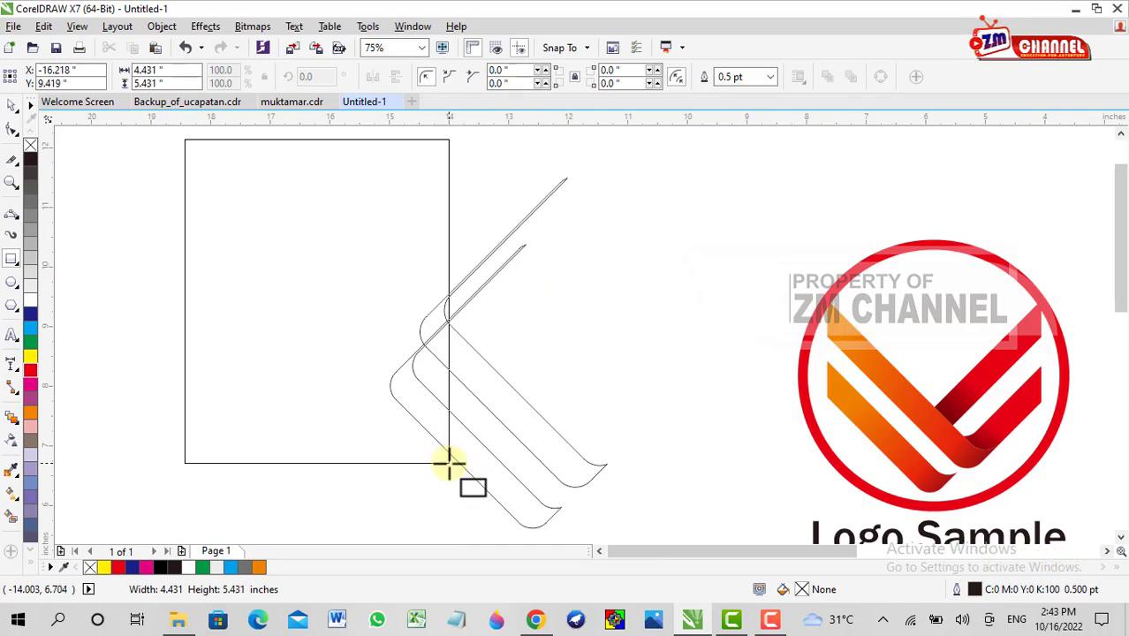
pyautogui.moveTo(448, 461); pyautogui.dragTo(446, 468)
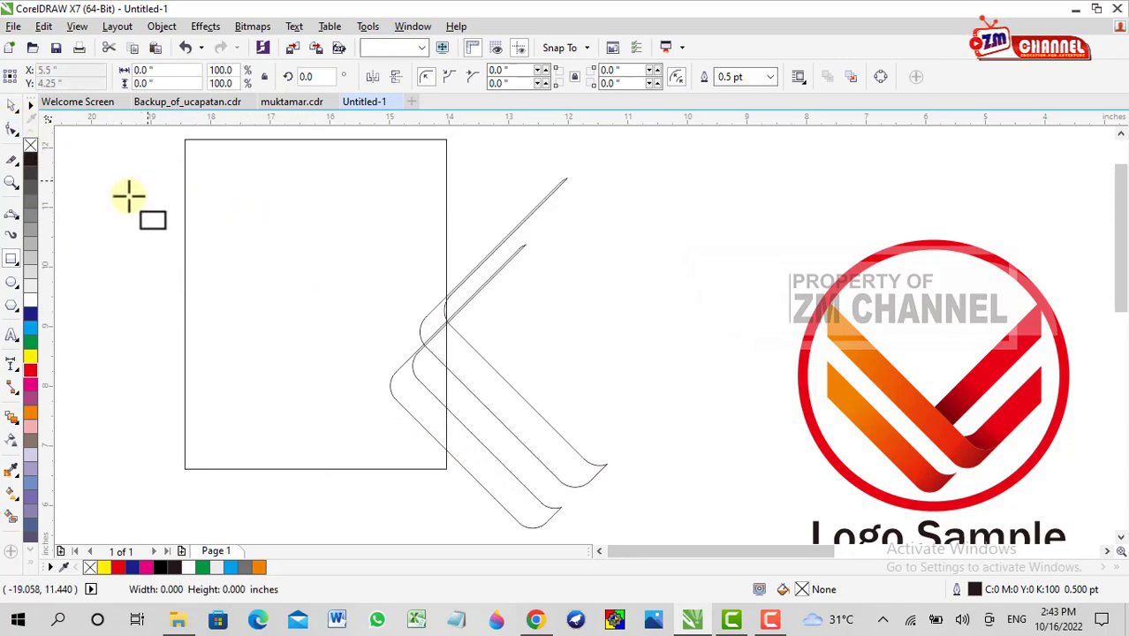
pyautogui.click(12, 105)
pyautogui.click(311, 235)
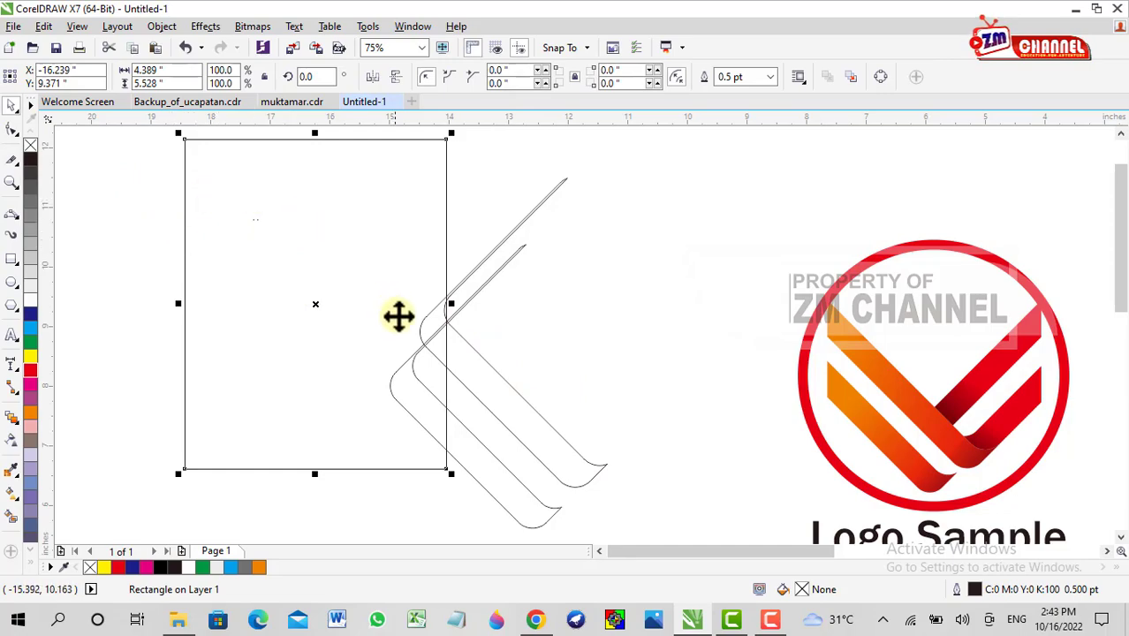
pyautogui.keyDown('shift'); pyautogui.click(484, 388); pyautogui.keyUp('shift')
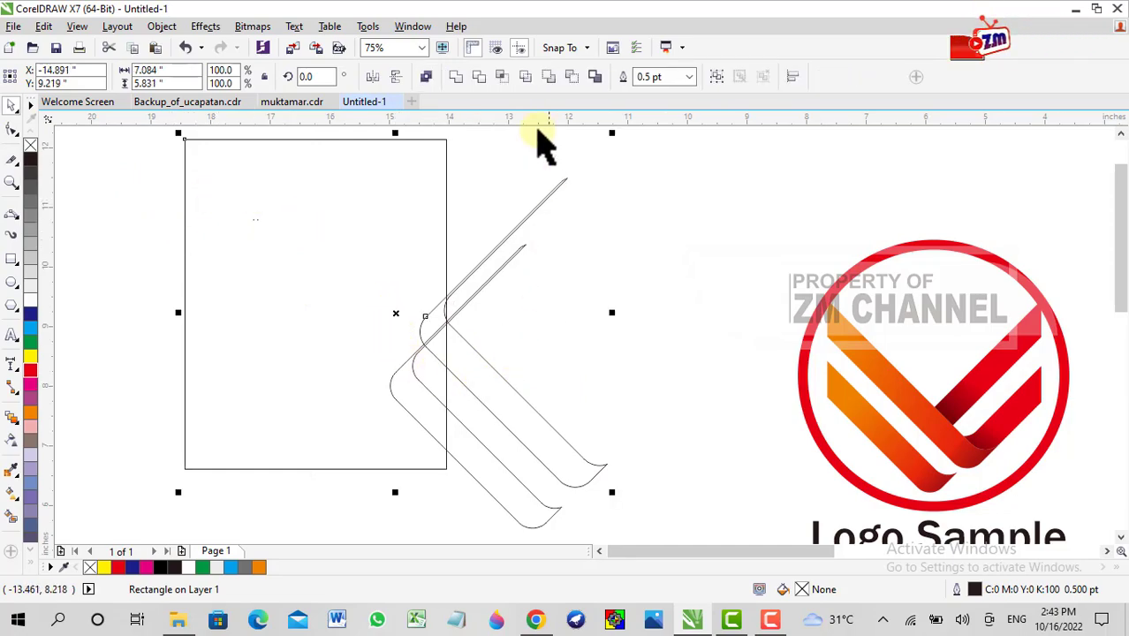
pyautogui.click(477, 77)
pyautogui.keyDown('shift'); pyautogui.click(467, 457); pyautogui.keyUp('shift')
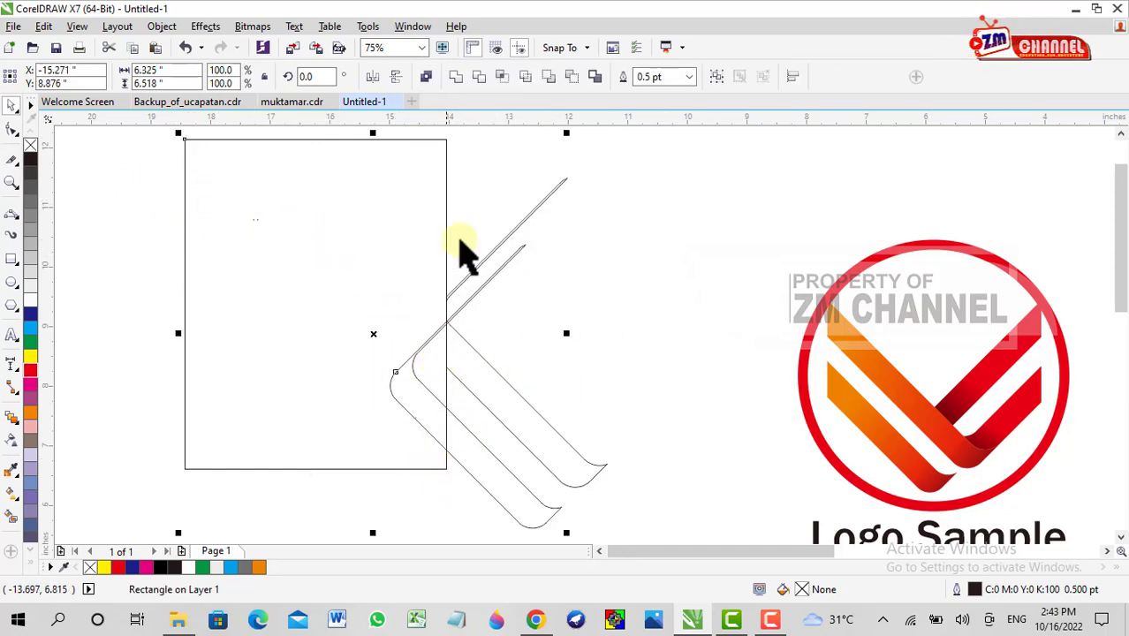
pyautogui.click(475, 78)
pyautogui.click(325, 267)
pyautogui.press('Delete')
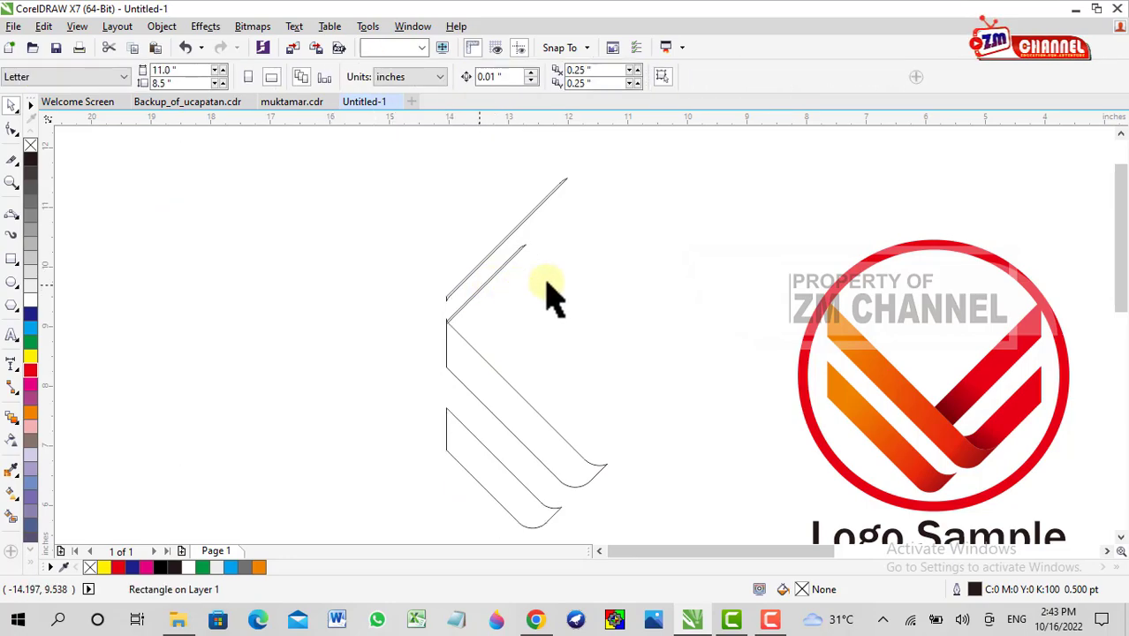
# Step: Delete the short inner diagonal line, restoring the hook curve deleted by mistake
pyautogui.rightClick(473, 378)
pyautogui.click(327, 251)
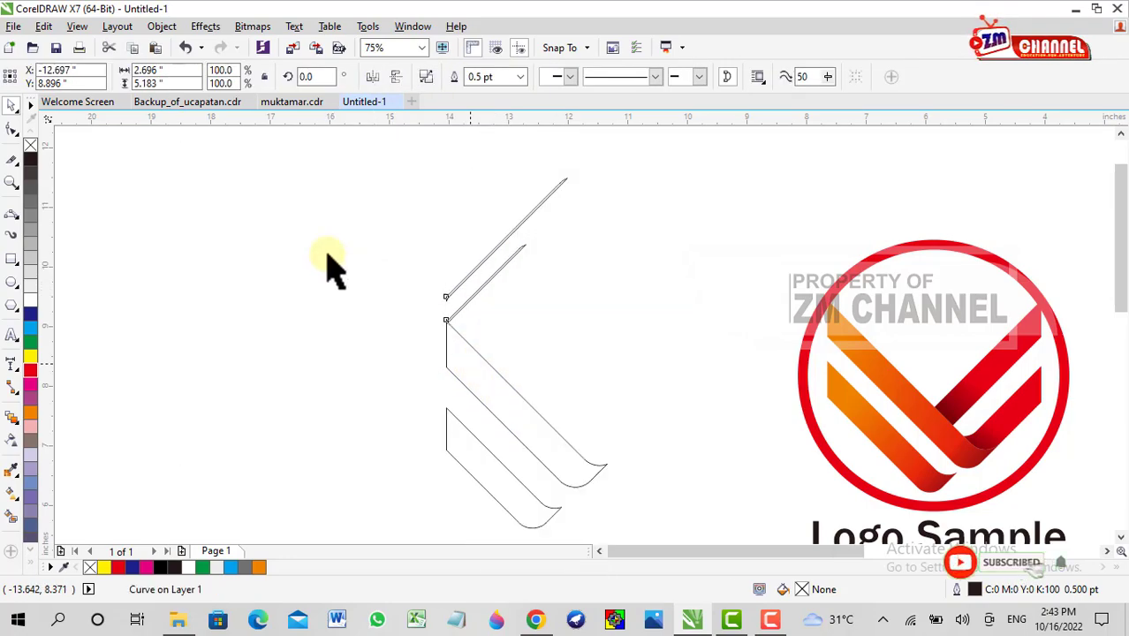
pyautogui.click(460, 312)
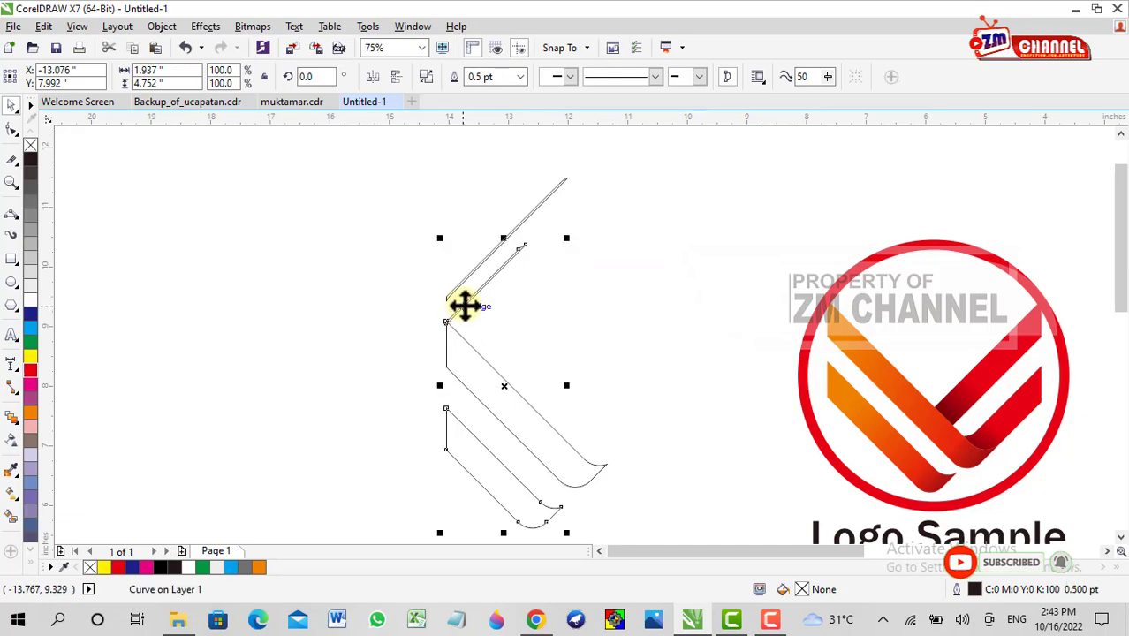
pyautogui.press('Delete')
pyautogui.hotkey('ctrl', 'z')
pyautogui.rightClick(454, 433)
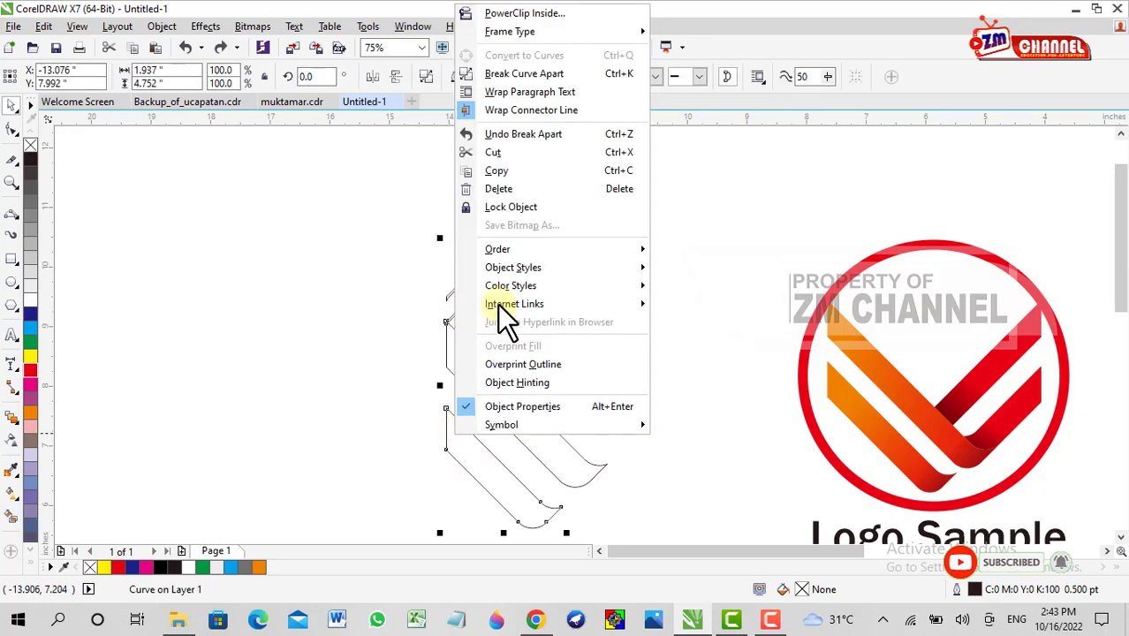
pyautogui.click(394, 281)
pyautogui.click(471, 303)
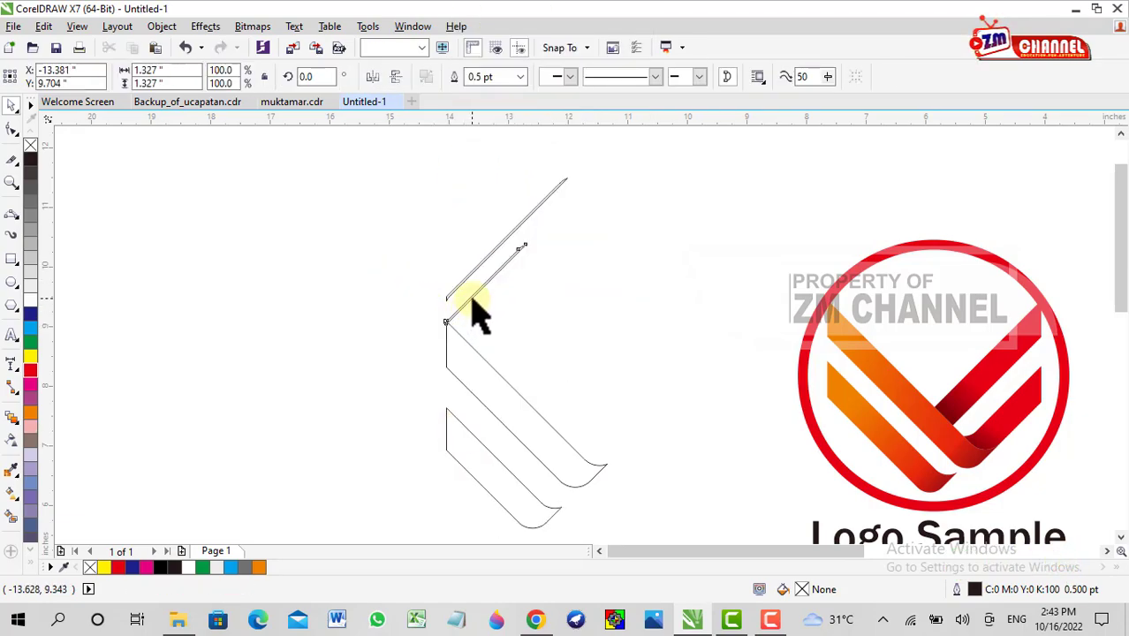
pyautogui.press('Delete')
# Step: Check the remaining top diagonal line by selecting and deselecting it
pyautogui.click(471, 275)
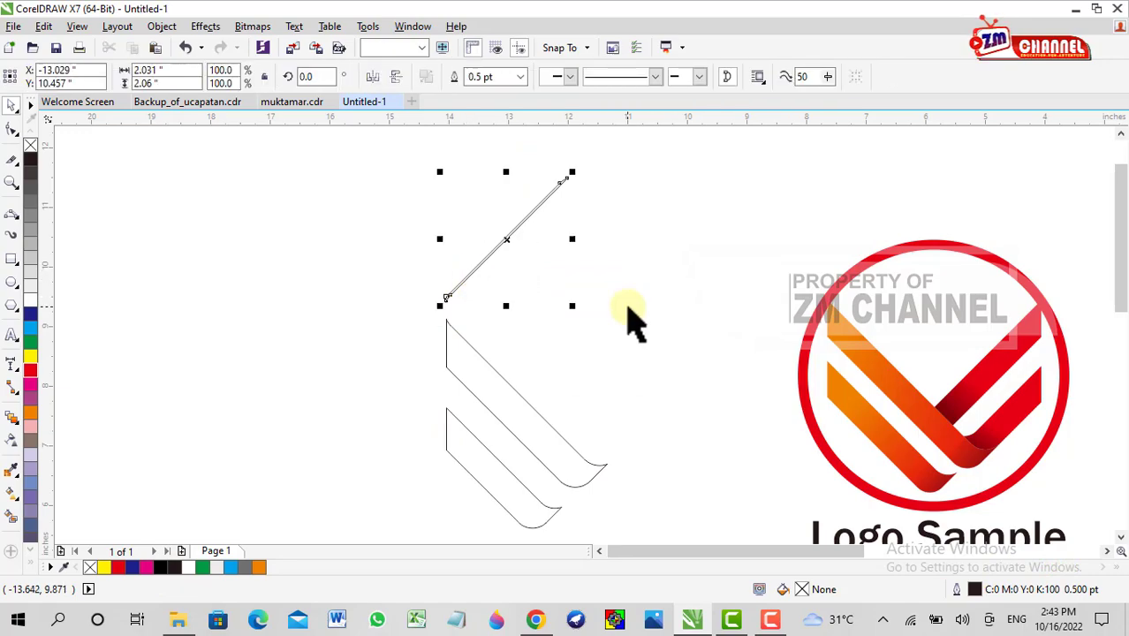
pyautogui.click(627, 318)
pyautogui.scroll(-2, 516, 293)
pyautogui.click(521, 287)
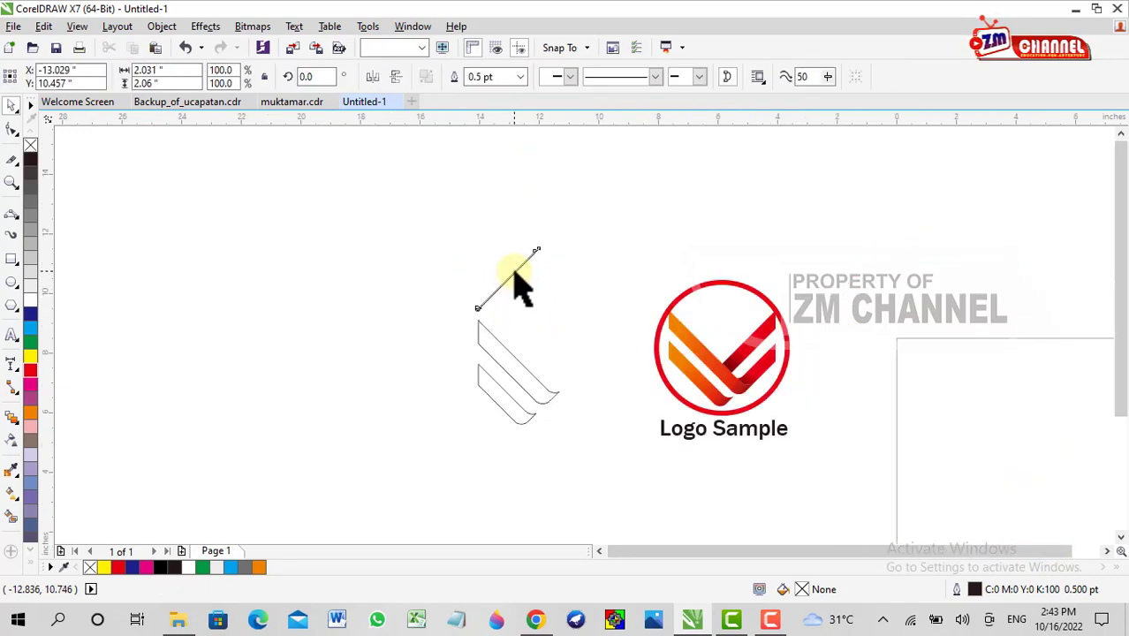
pyautogui.click(521, 287)
pyautogui.scroll(2, 537, 380)
pyautogui.scroll(-1, 538, 385)
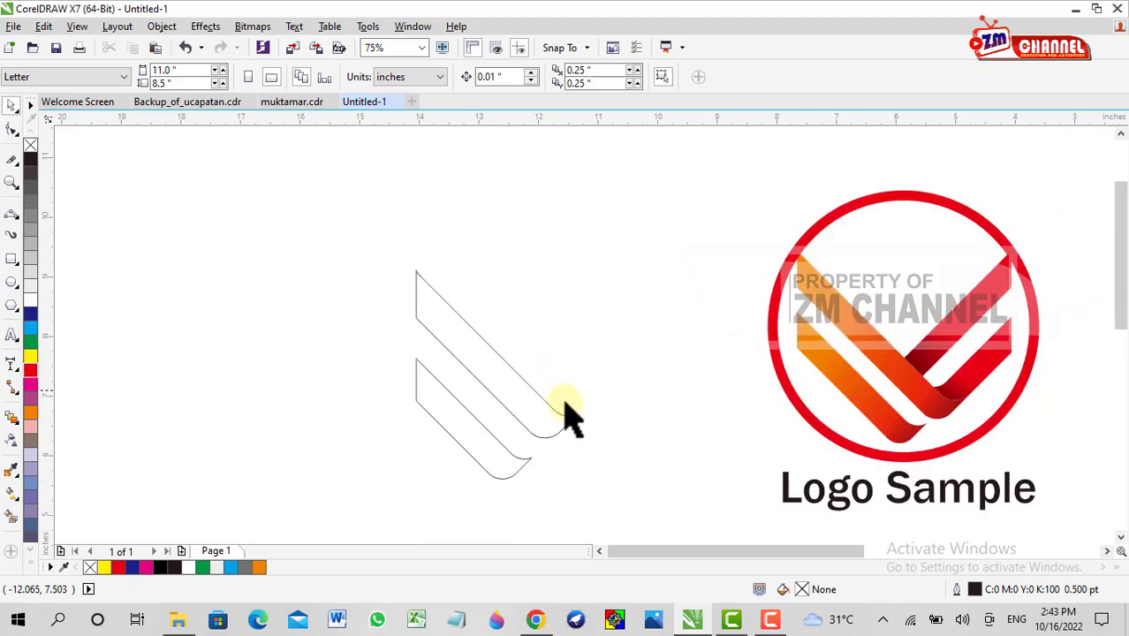
pyautogui.scroll(-1, 483, 332)
pyautogui.scroll(1, 488, 336)
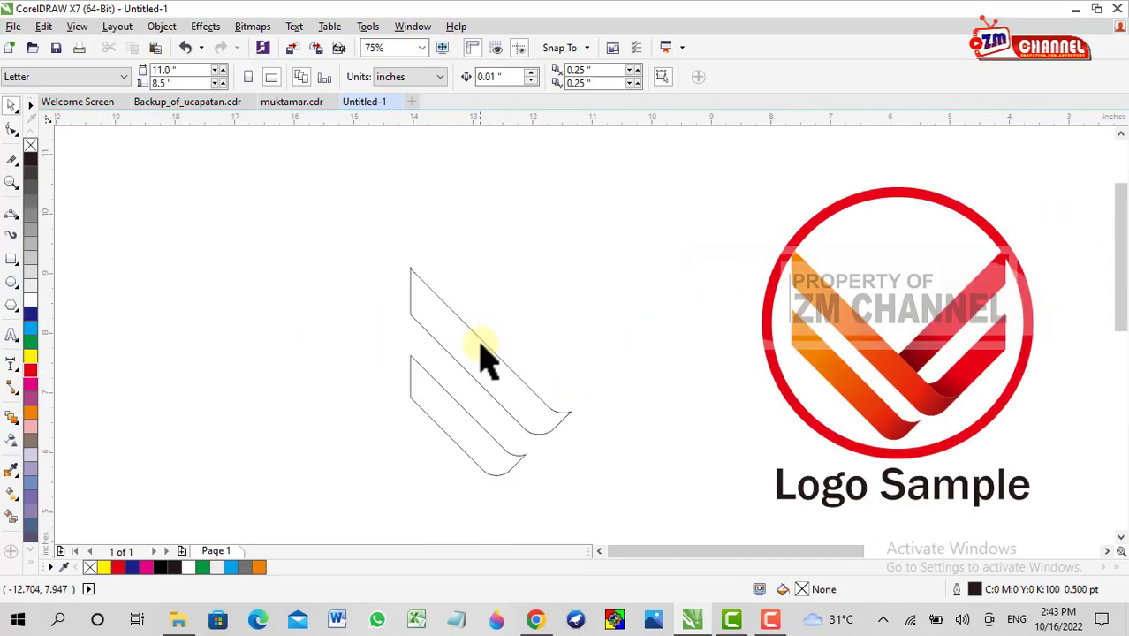
# Step: Mirror both strips horizontally and snap the copy onto the original curve tips
pyautogui.moveTo(255, 192); pyautogui.dragTo(658, 521)
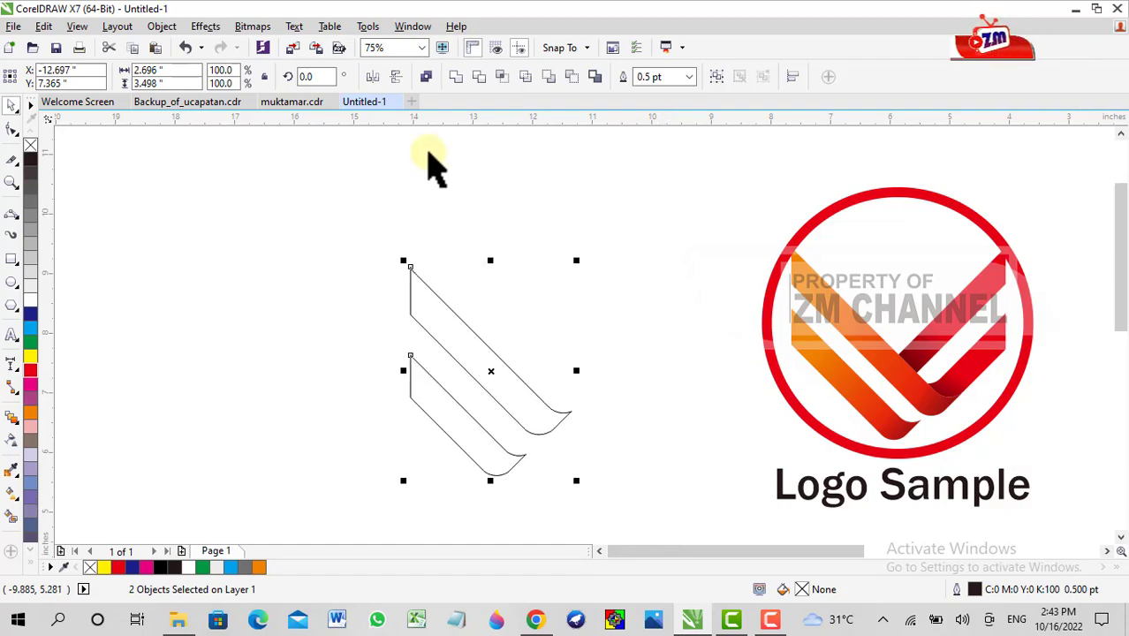
pyautogui.click(374, 77)
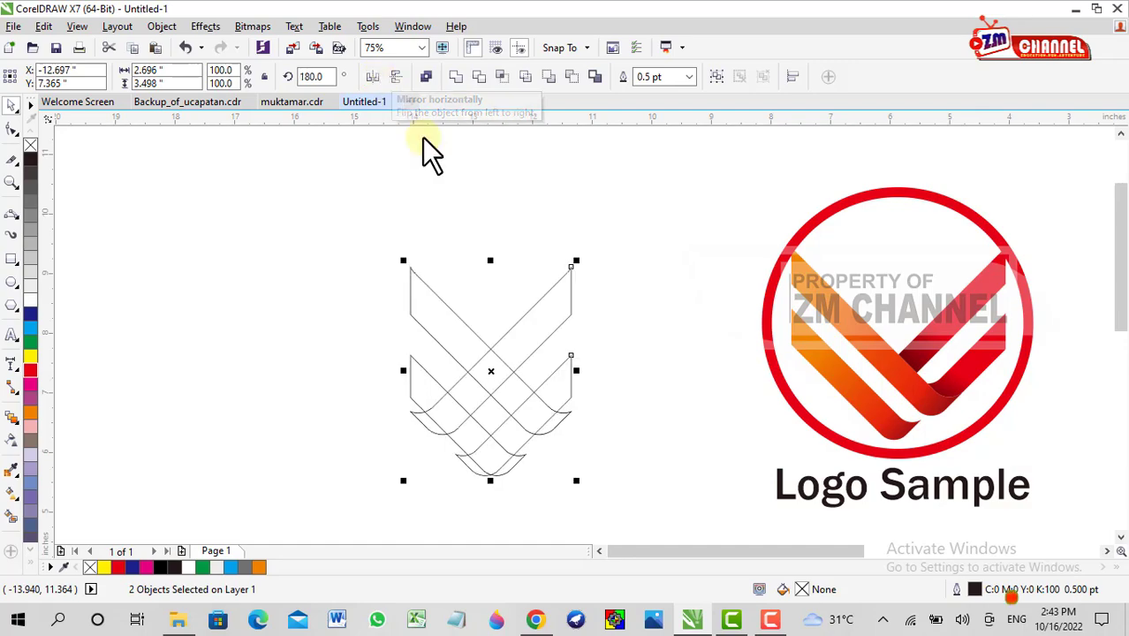
pyautogui.moveTo(514, 336)
pyautogui.mouseDown()
pyautogui.moveTo(569, 288)
pyautogui.moveTo(546, 343)
pyautogui.mouseUp()
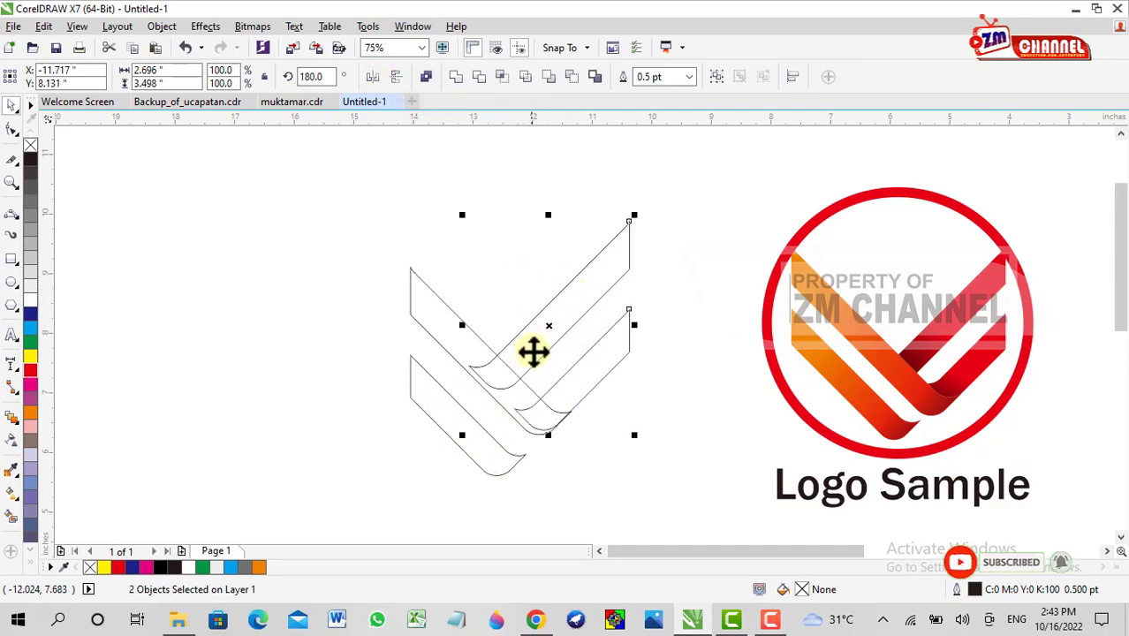
pyautogui.scroll(2, 532, 352)
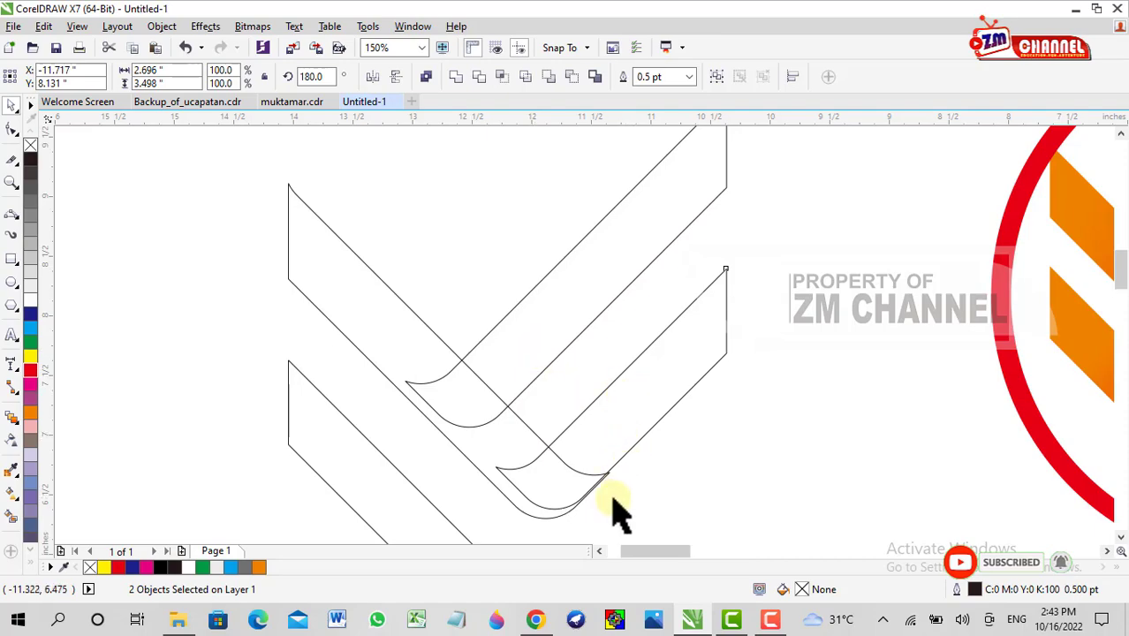
pyautogui.scroll(4, 616, 503)
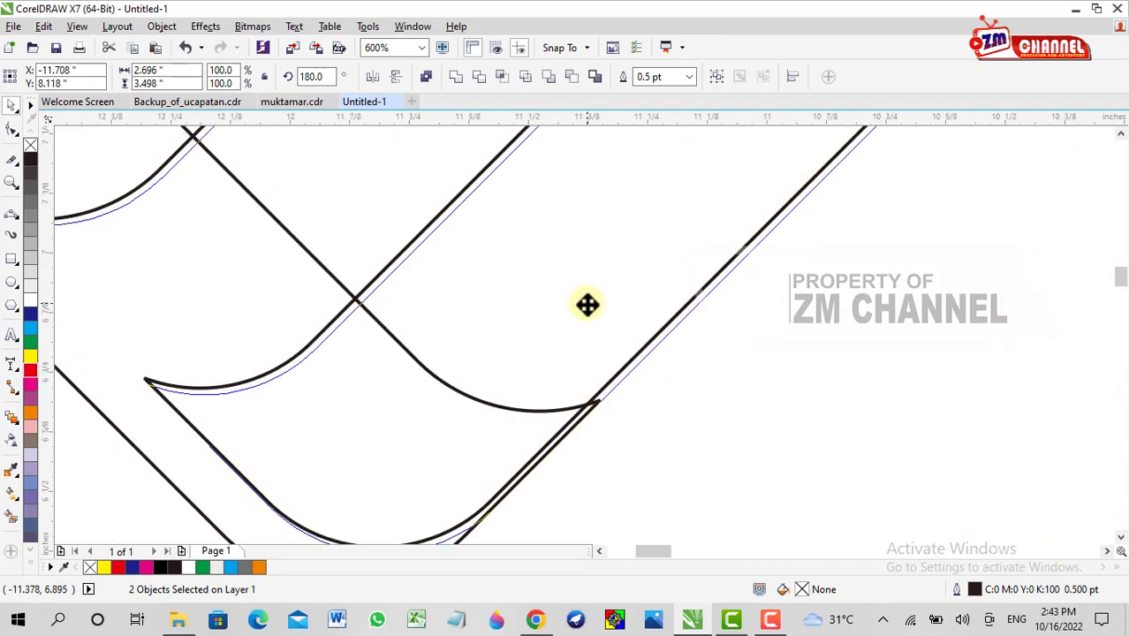
pyautogui.moveTo(588, 305); pyautogui.dragTo(586, 303)
pyautogui.scroll(-2, 586, 302)
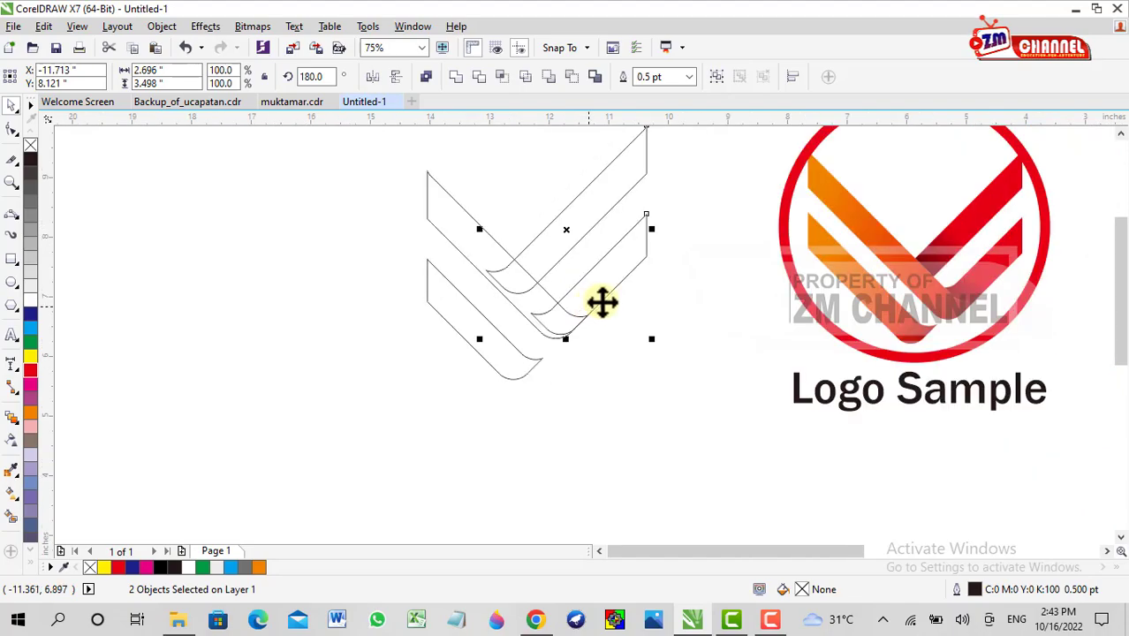
pyautogui.scroll(-1, 584, 302)
pyautogui.scroll(2, 586, 302)
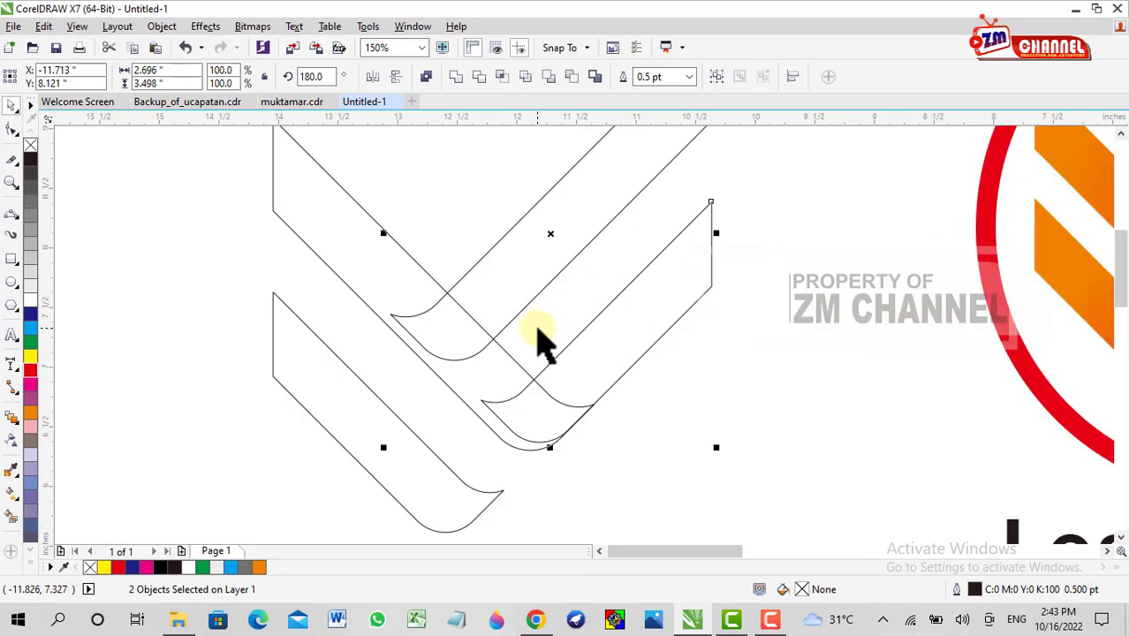
pyautogui.scroll(-2, 583, 309)
# Step: Trim the overlaps between the left and mirrored chevron strips
pyautogui.press('F10')
pyautogui.click(590, 311)
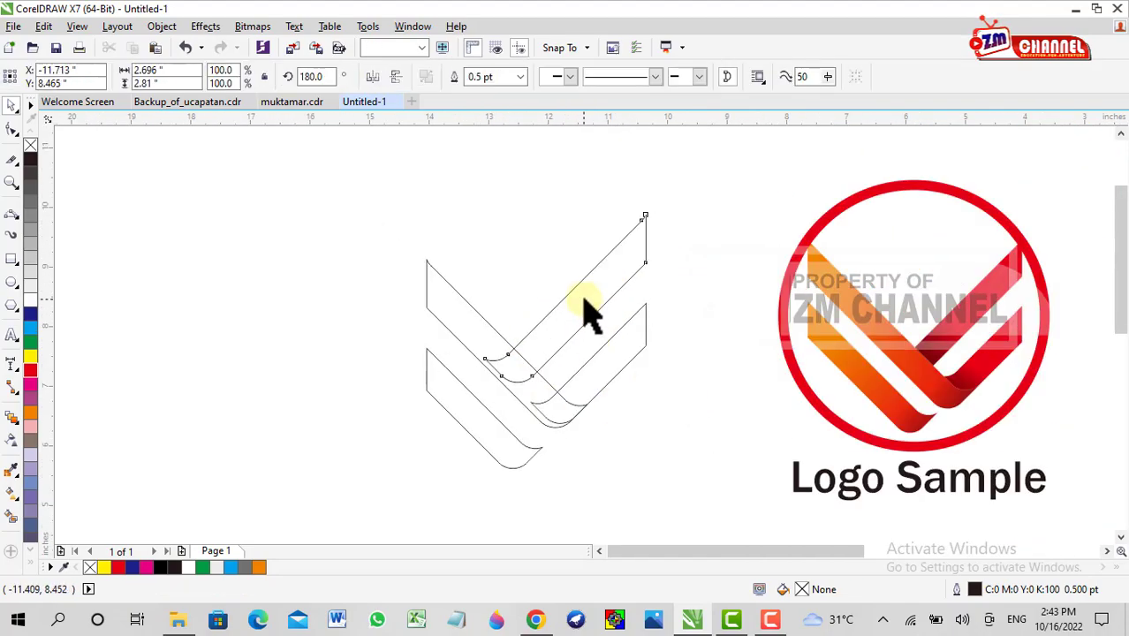
pyautogui.click(575, 302)
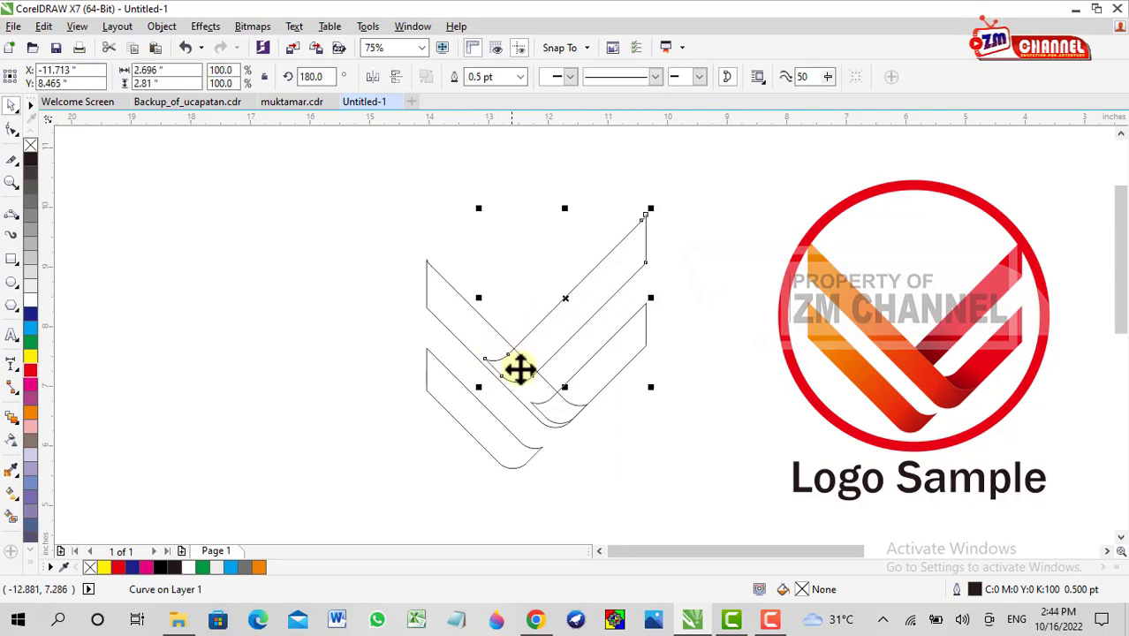
pyautogui.click(479, 340)
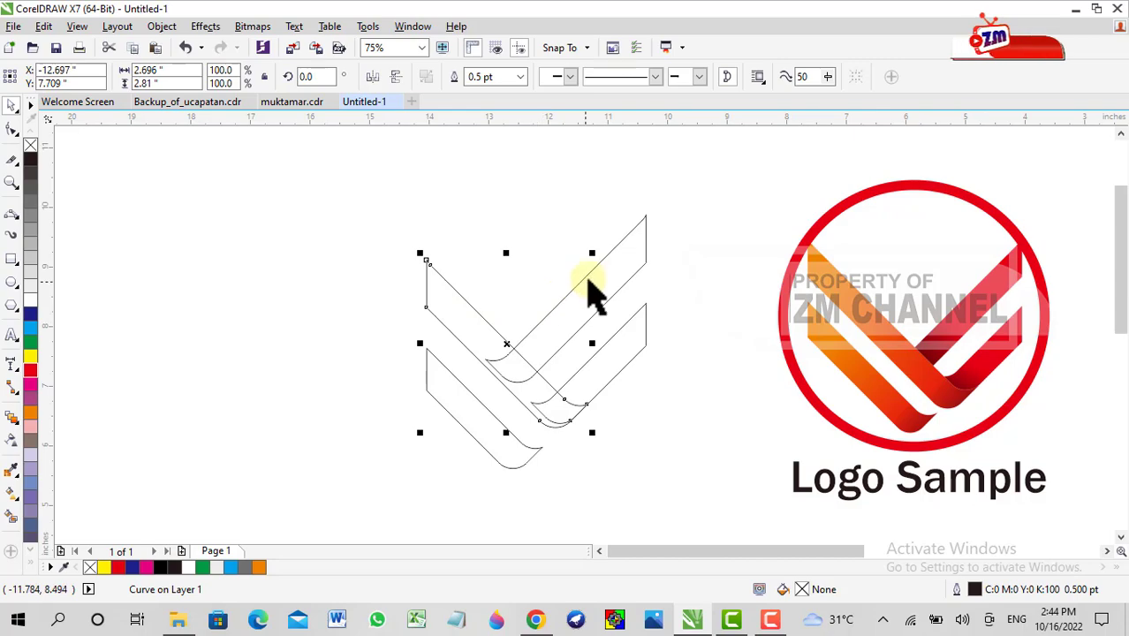
pyautogui.keyDown('shift'); pyautogui.click(601, 292); pyautogui.keyUp('shift')
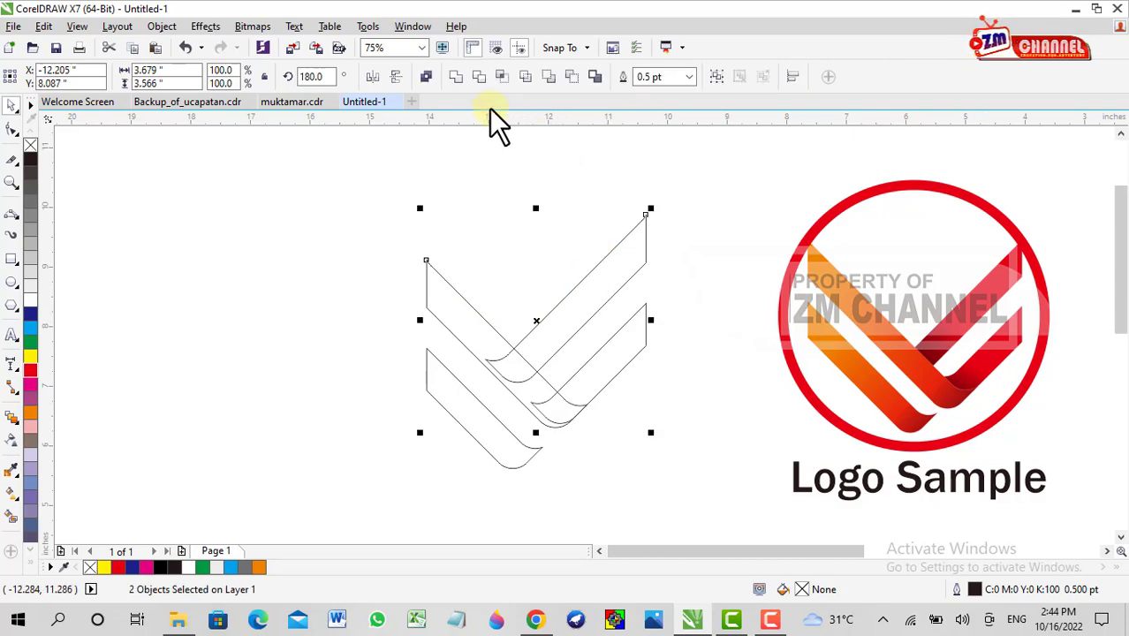
pyautogui.click(461, 327)
pyautogui.click(609, 365)
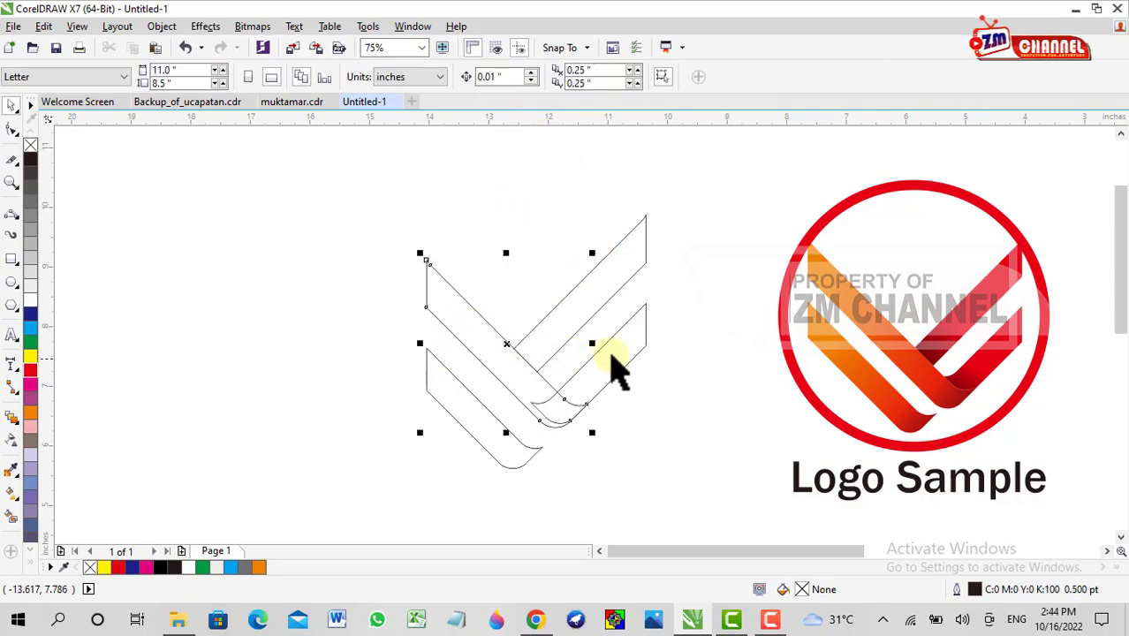
pyautogui.click(601, 265)
pyautogui.click(492, 78)
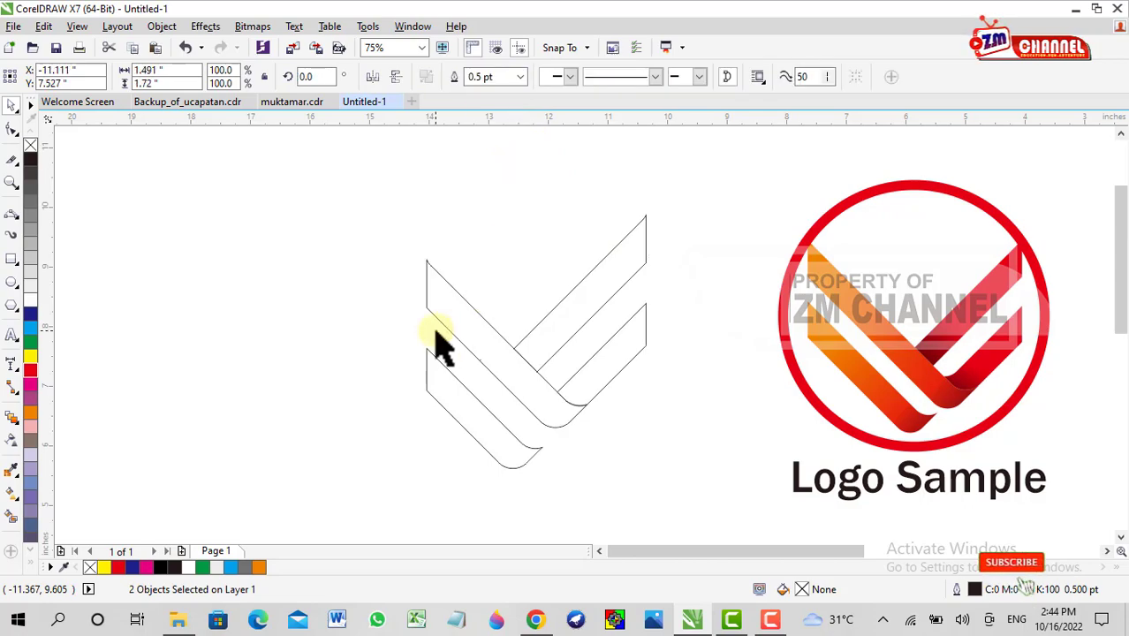
pyautogui.click(265, 300)
# Step: Draw a wide helper rectangle above the chevron
pyautogui.click(11, 258)
pyautogui.moveTo(232, 184); pyautogui.dragTo(780, 259)
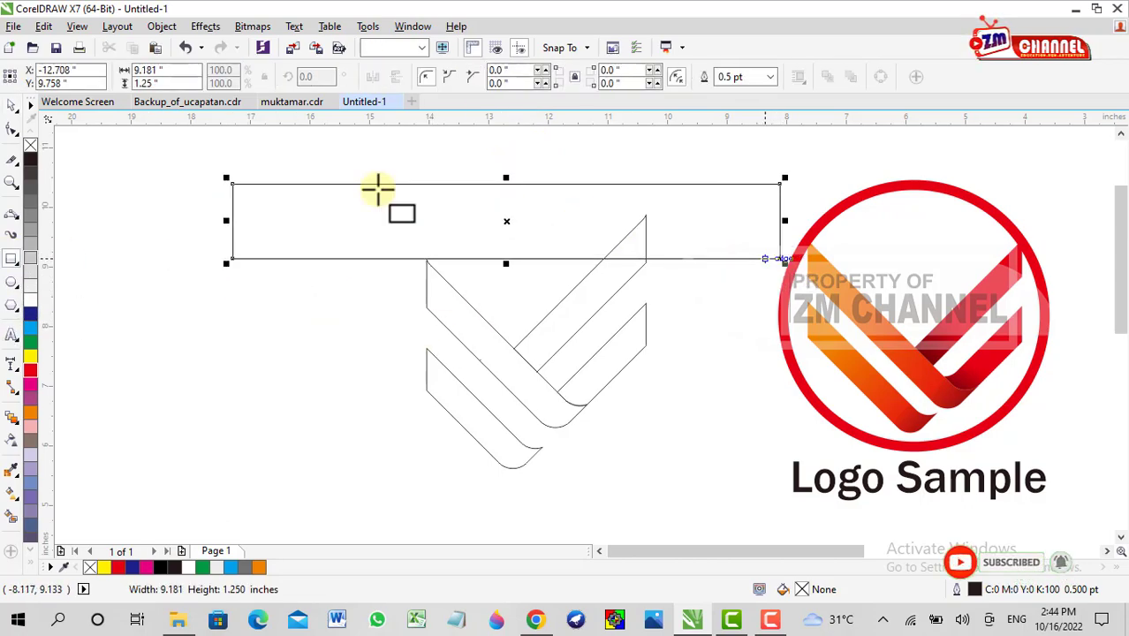
pyautogui.click(18, 111)
pyautogui.click(264, 227)
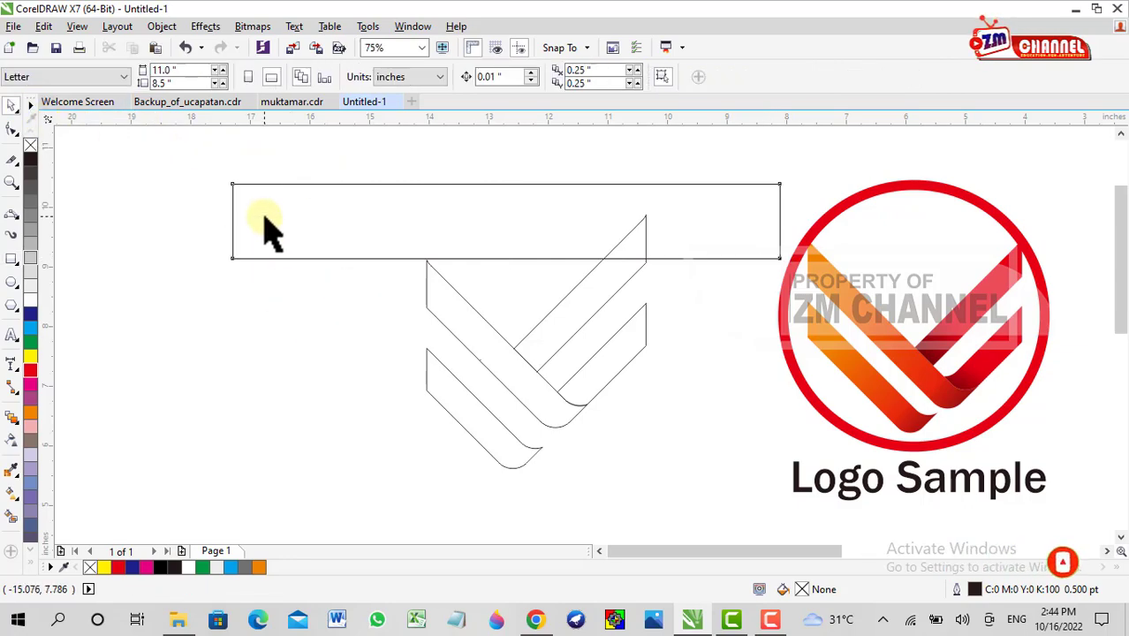
pyautogui.click(233, 217)
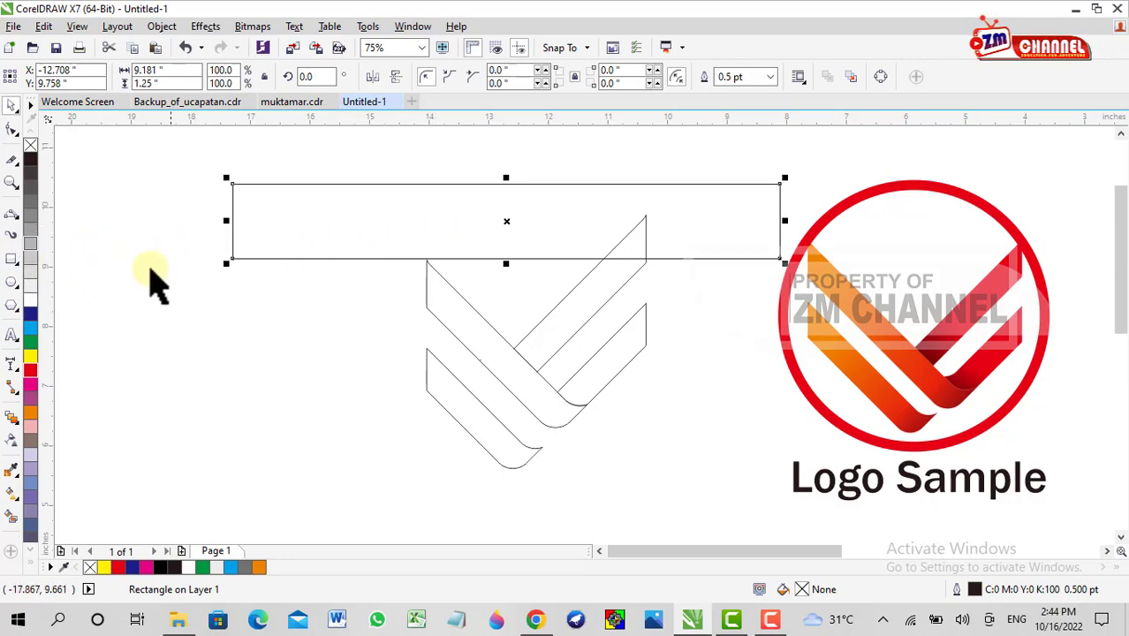
# Step: Trim the right arm's slanted strips with a tall rectangle, then delete that rectangle
pyautogui.moveTo(732, 476); pyautogui.dragTo(603, 159)
pyautogui.scroll(1, 610, 285)
pyautogui.scroll(1, 630, 225)
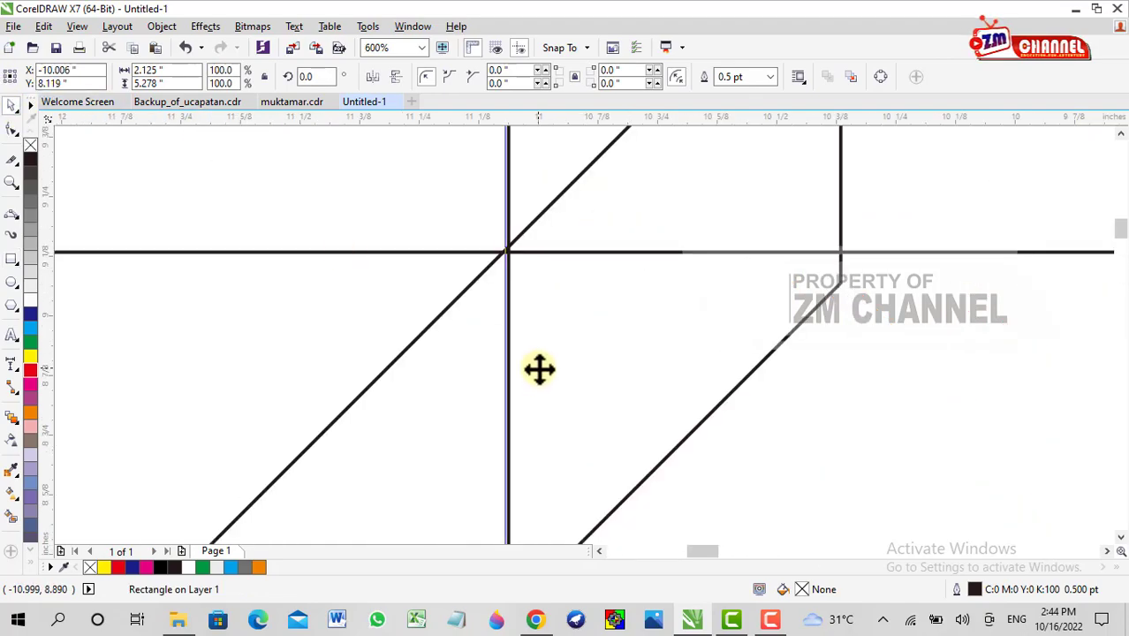
pyautogui.scroll(-3, 556, 370)
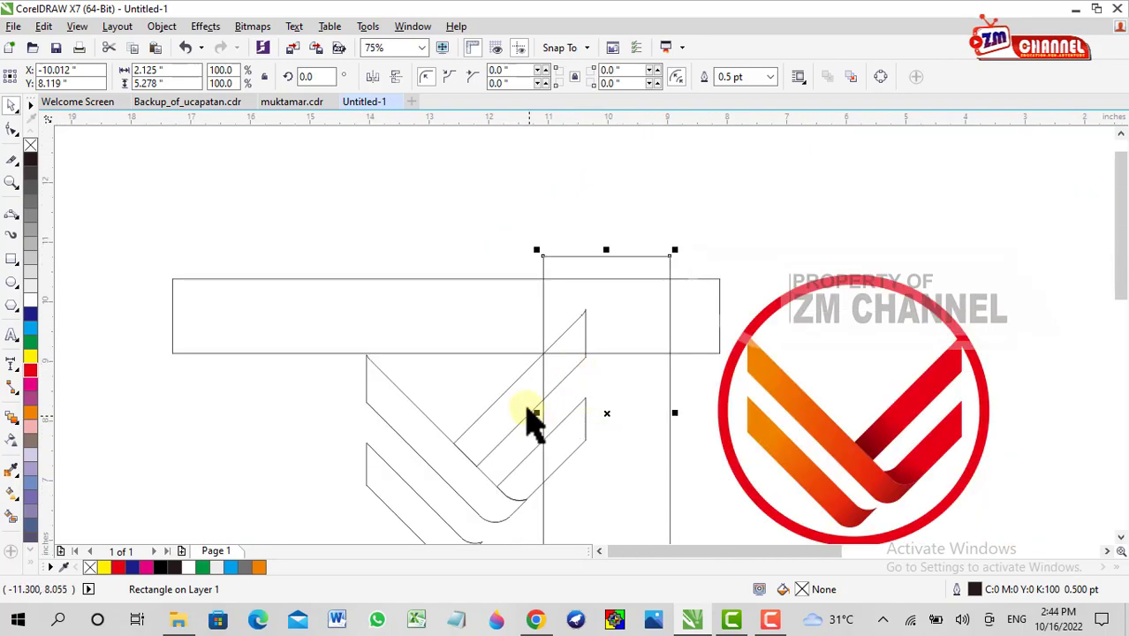
pyautogui.keyDown('shift'); pyautogui.click(516, 366); pyautogui.keyUp('shift')
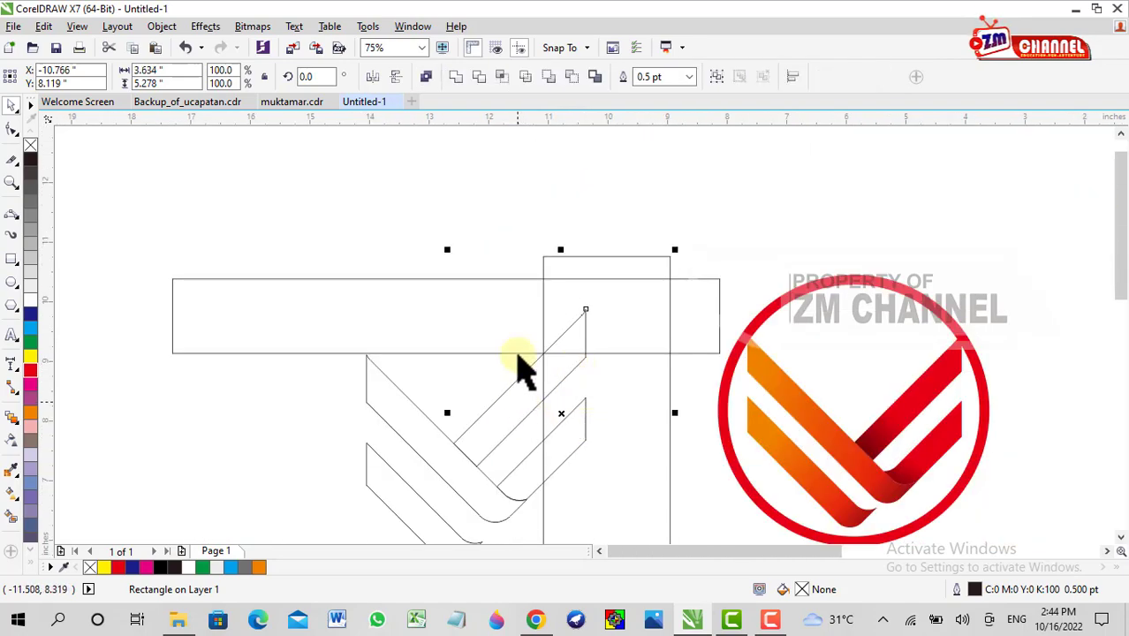
pyautogui.click(484, 77)
pyautogui.click(516, 478)
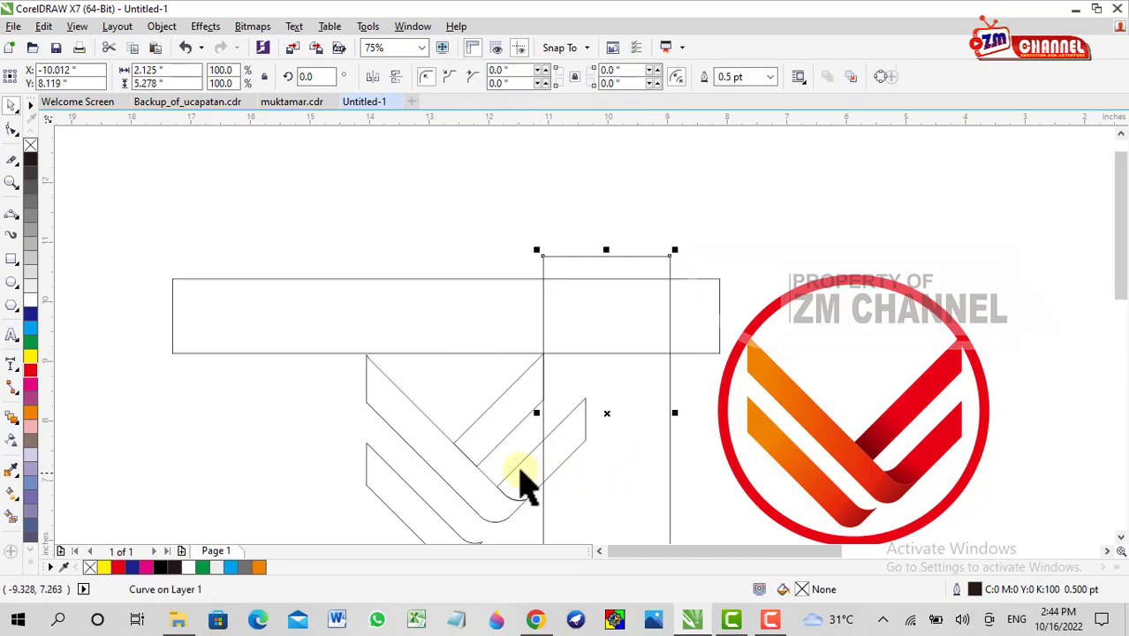
pyautogui.click(605, 433)
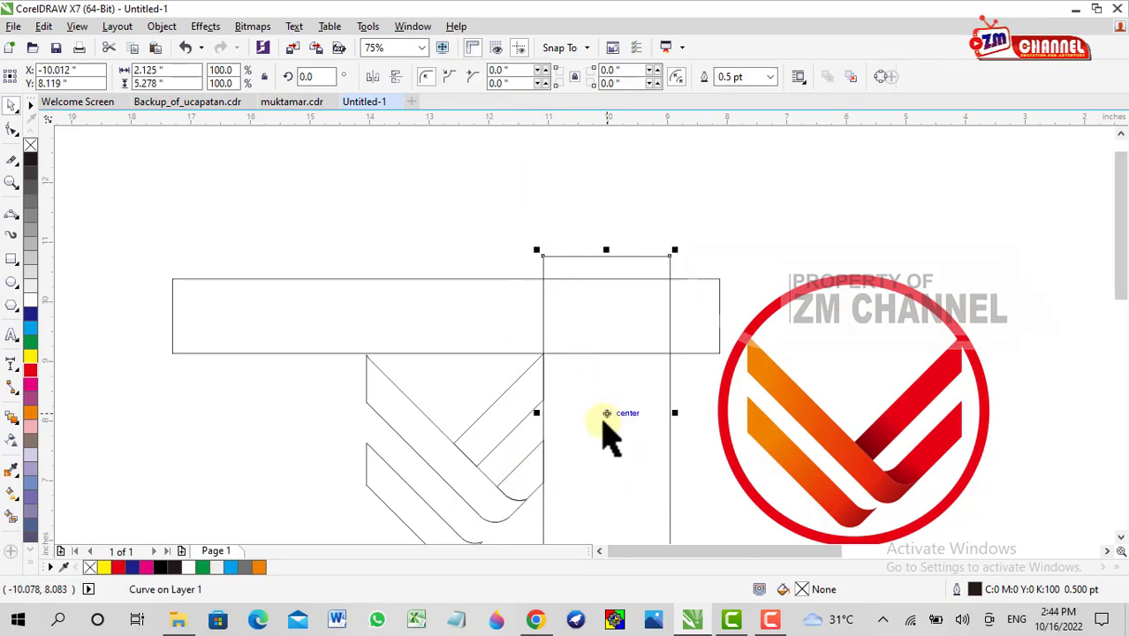
pyautogui.press('Delete')
pyautogui.press('Delete')
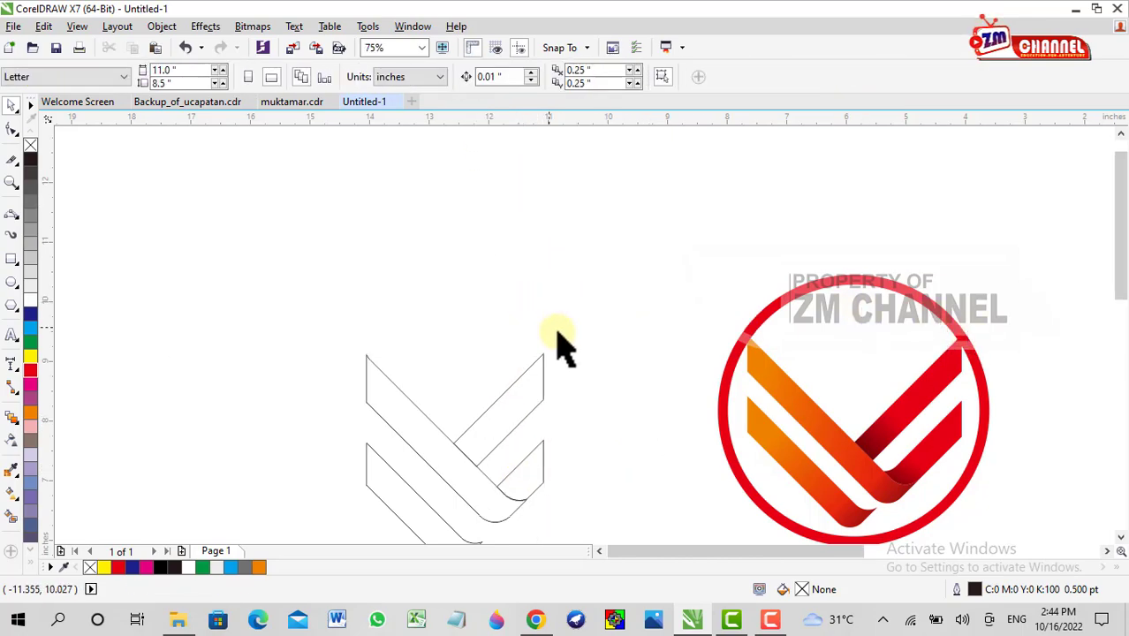
# Step: Zoom to compare the flat-cut chevron outline with the reference logo
pyautogui.scroll(-1, 574, 389)
pyautogui.scroll(1, 570, 389)
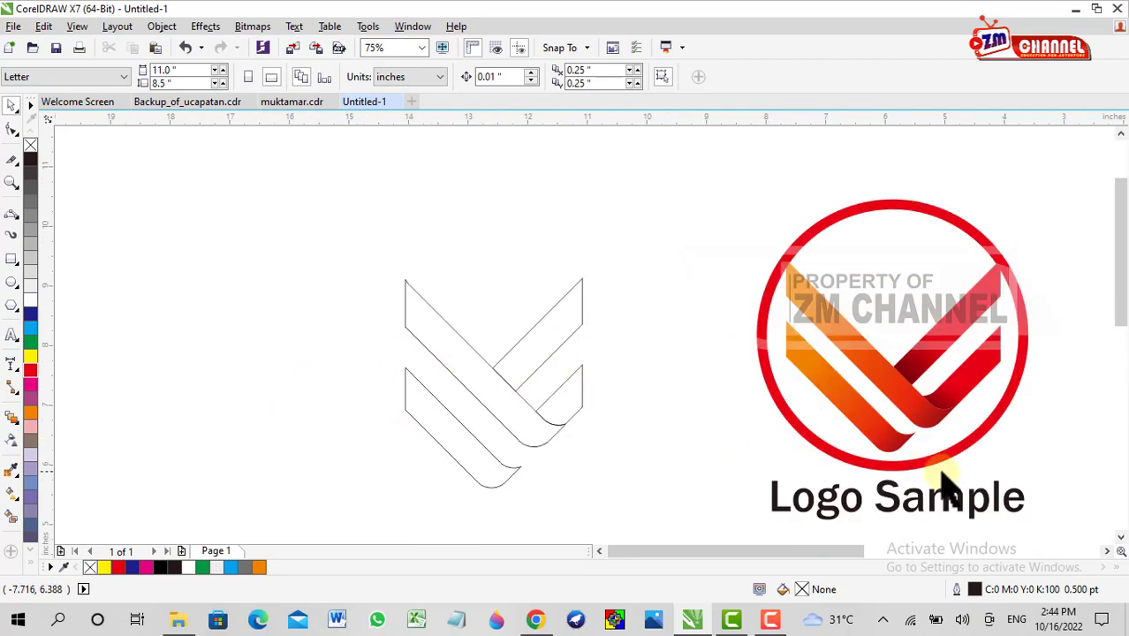
pyautogui.scroll(1, 913, 474)
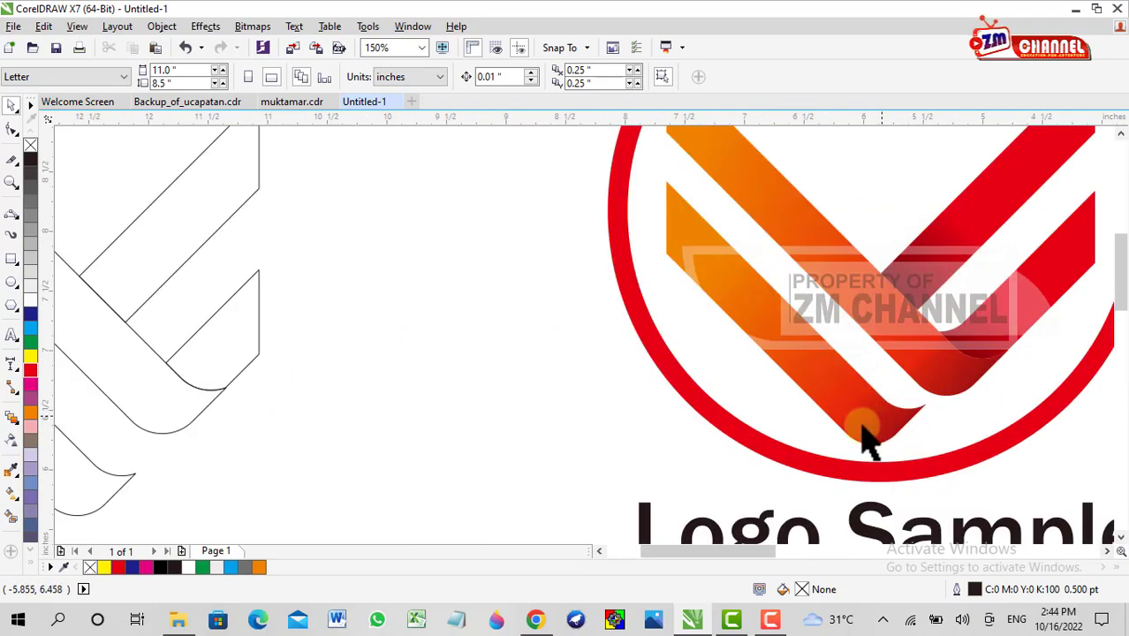
pyautogui.scroll(-1, 926, 387)
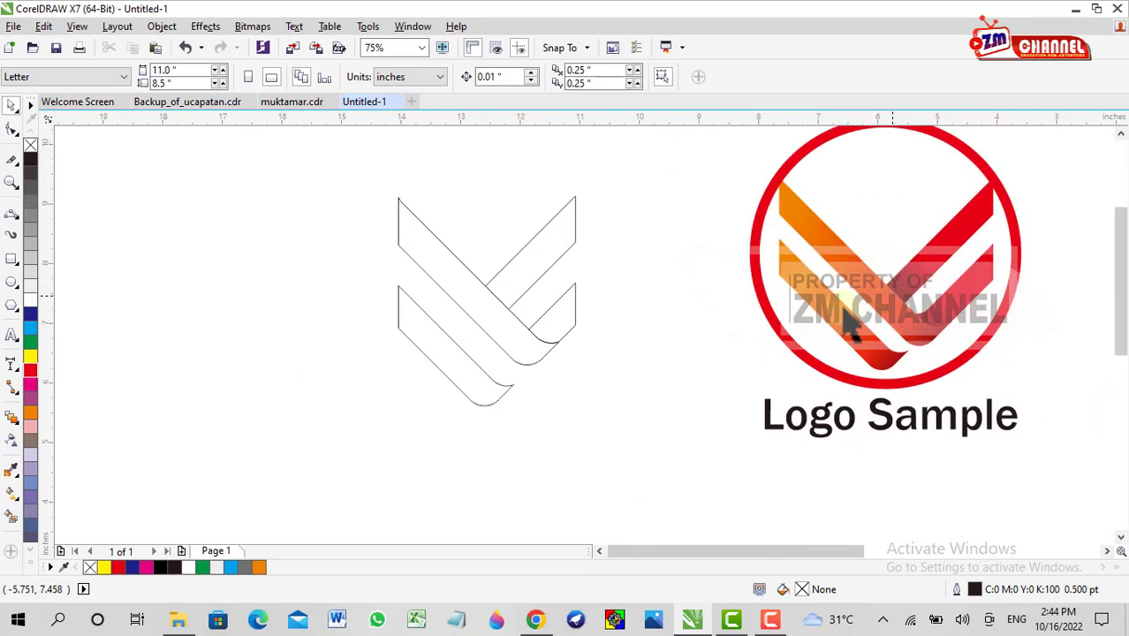
pyautogui.click(12, 258)
# Step: Draw a rectangle rotated about 314° and place it over the lower band's curved end
pyautogui.scroll(1, 491, 415)
pyautogui.moveTo(358, 354); pyautogui.dragTo(515, 496)
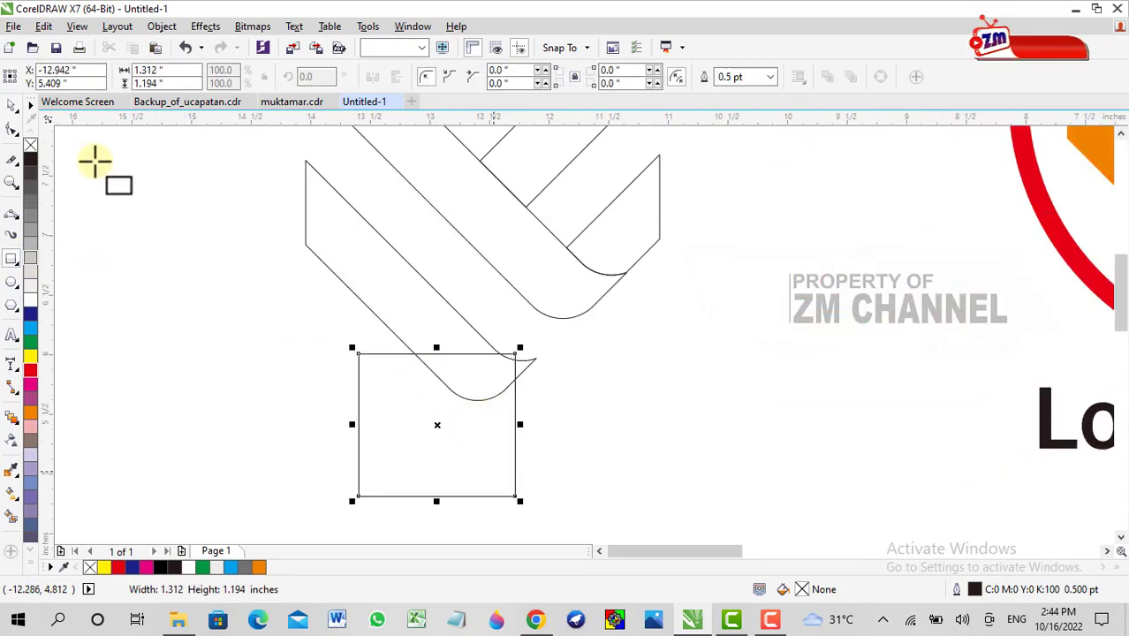
pyautogui.click(12, 105)
pyautogui.click(428, 420)
pyautogui.moveTo(345, 343)
pyautogui.mouseDown()
pyautogui.moveTo(459, 338)
pyautogui.moveTo(441, 323)
pyautogui.mouseUp()
pyautogui.click(373, 418)
pyautogui.moveTo(372, 419)
pyautogui.mouseDown()
pyautogui.moveTo(464, 400)
pyautogui.moveTo(448, 395)
pyautogui.mouseUp()
pyautogui.scroll(1, 428, 402)
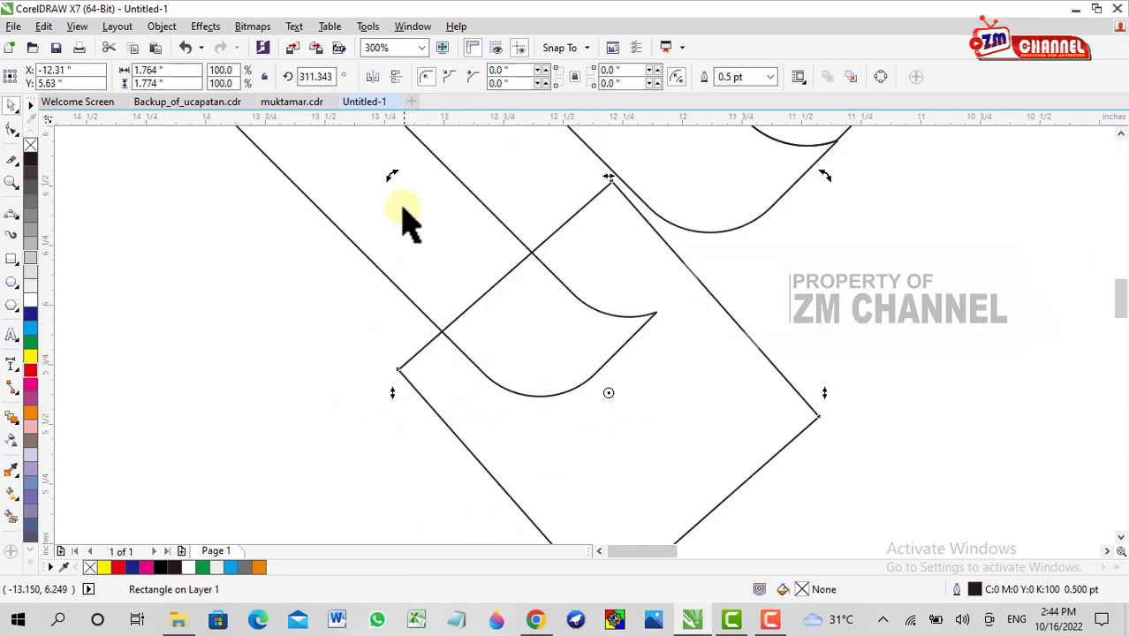
pyautogui.moveTo(390, 182); pyautogui.dragTo(383, 191)
pyautogui.scroll(-1, 519, 276)
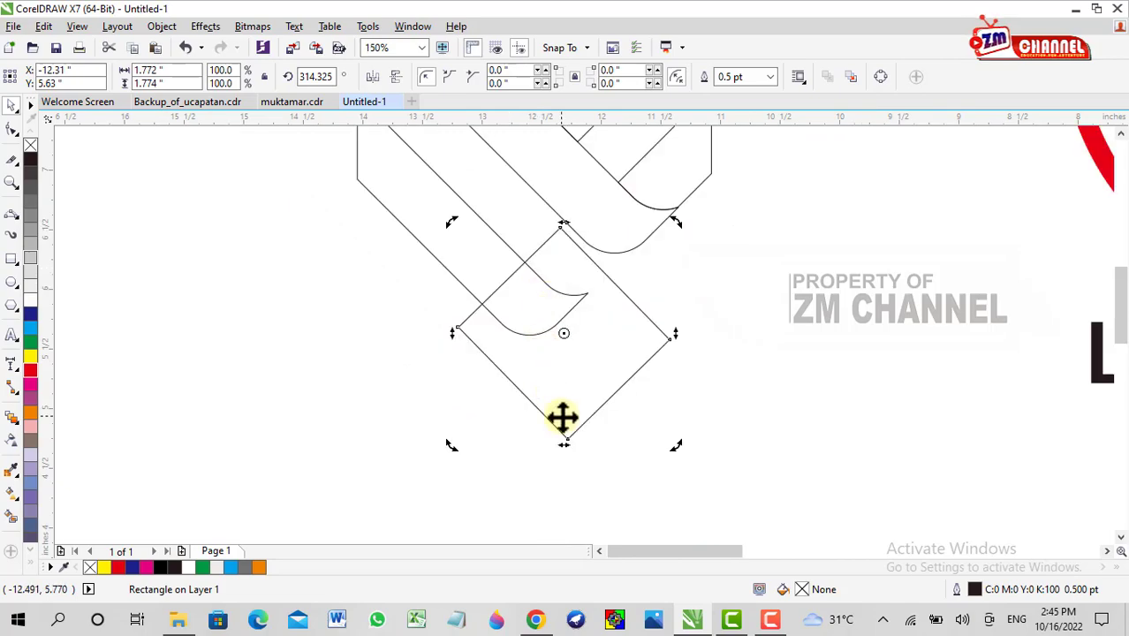
pyautogui.scroll(-1, 565, 327)
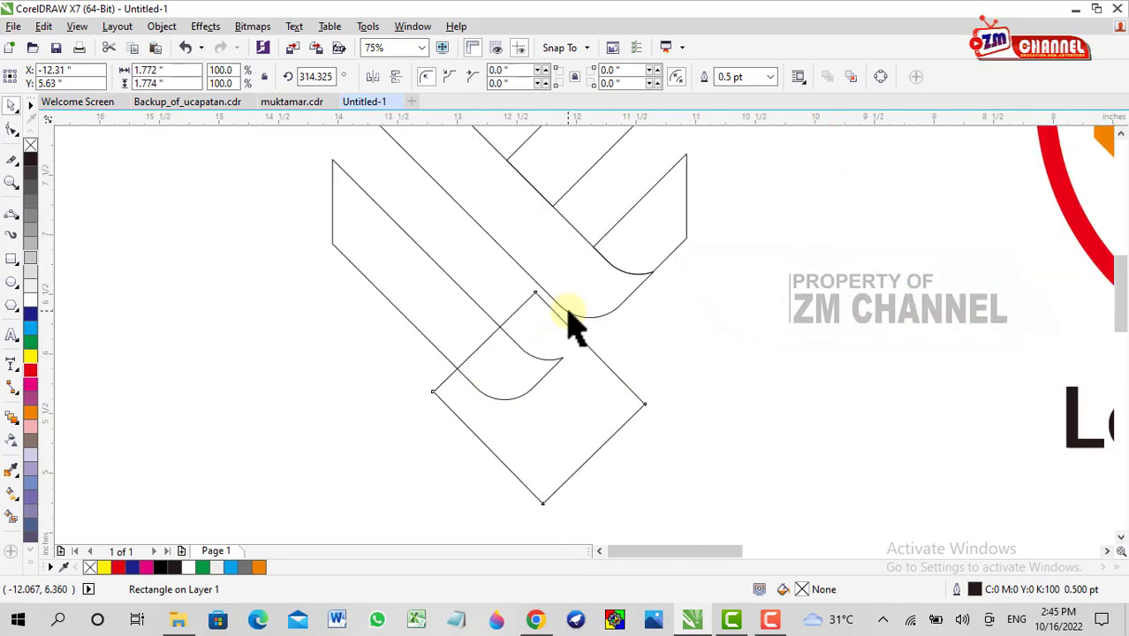
# Step: Split the lower band's curved fold off with the diamond and delete the leftover diamond
pyautogui.click(453, 404)
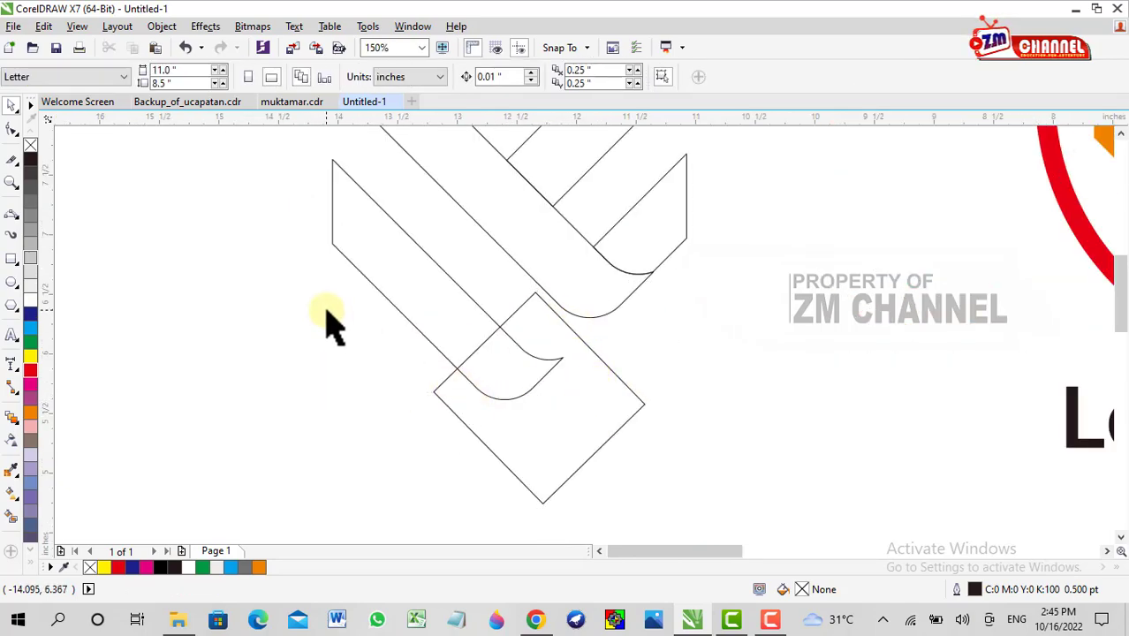
pyautogui.click(411, 270)
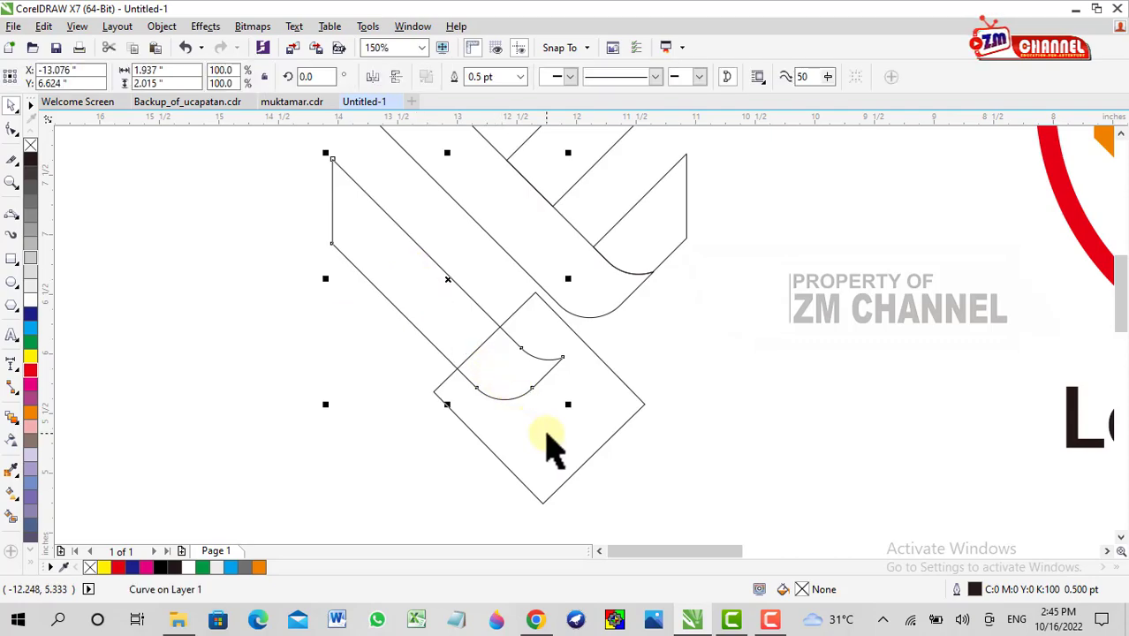
pyautogui.click(513, 386)
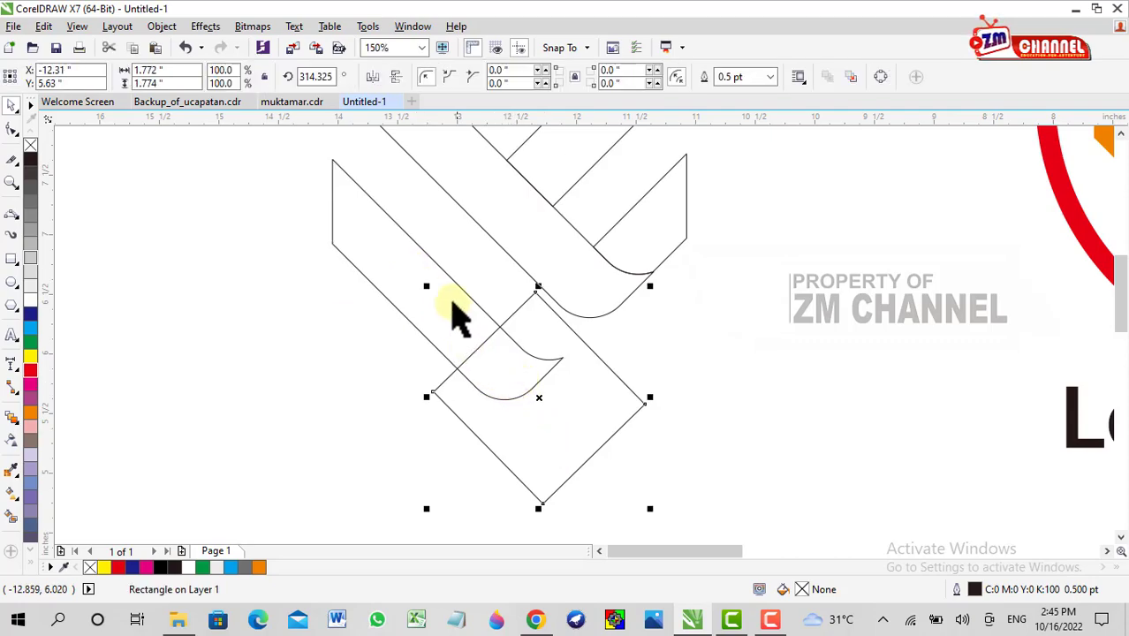
pyautogui.click(407, 269)
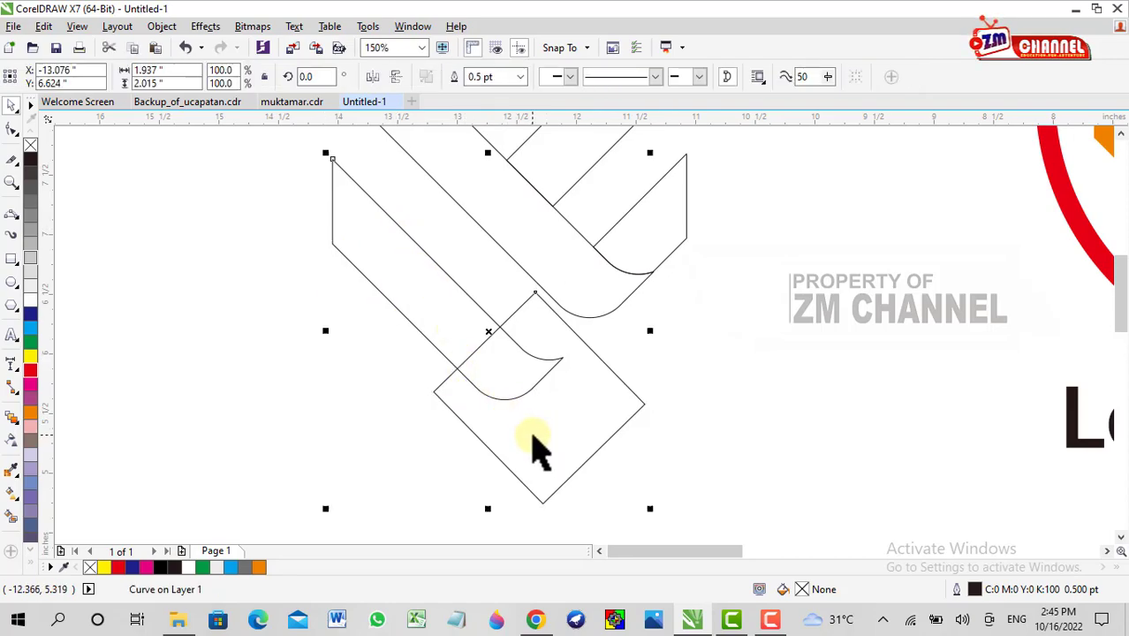
pyautogui.keyDown('shift'); pyautogui.click(532, 435); pyautogui.keyUp('shift')
pyautogui.click(503, 77)
pyautogui.click(524, 449)
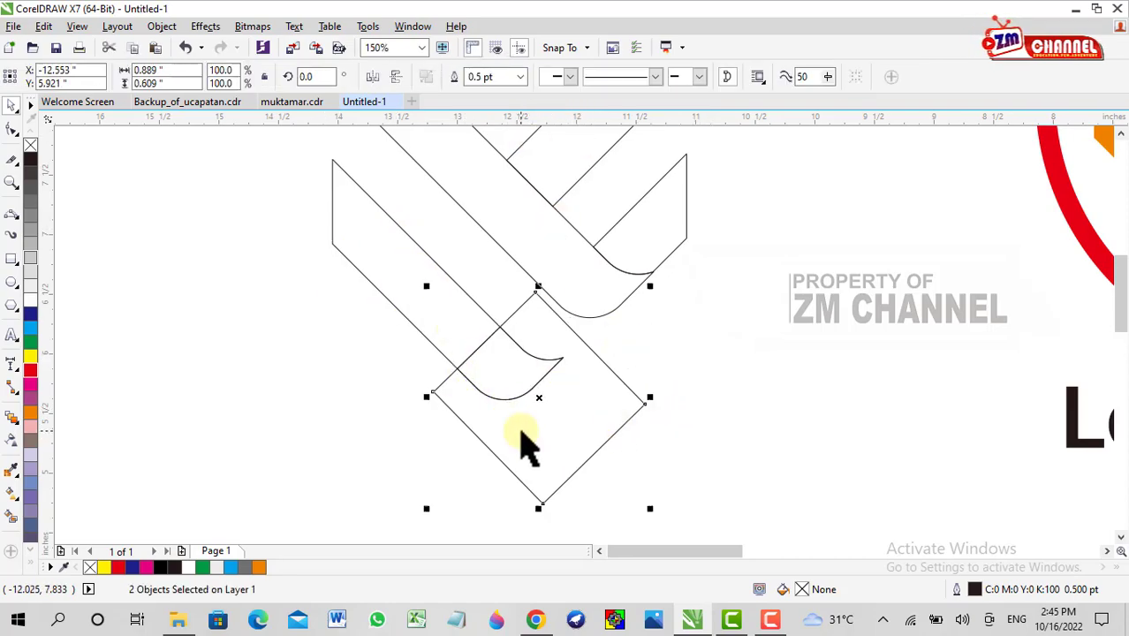
pyautogui.press('Delete')
# Step: Restore the diamond and split the upper band's curved fold, then delete the diamond
pyautogui.scroll(-1, 592, 408)
pyautogui.scroll(1, 623, 336)
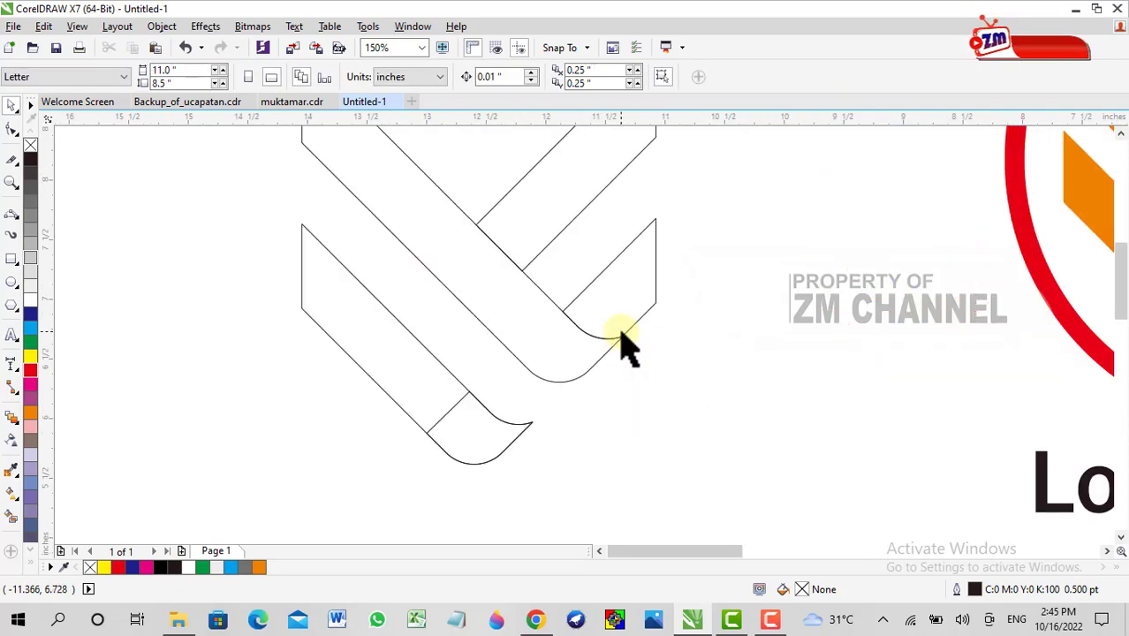
pyautogui.hotkey('ctrl', 'z')
pyautogui.moveTo(527, 463)
pyautogui.mouseDown()
pyautogui.moveTo(593, 410)
pyautogui.moveTo(588, 403)
pyautogui.mouseUp()
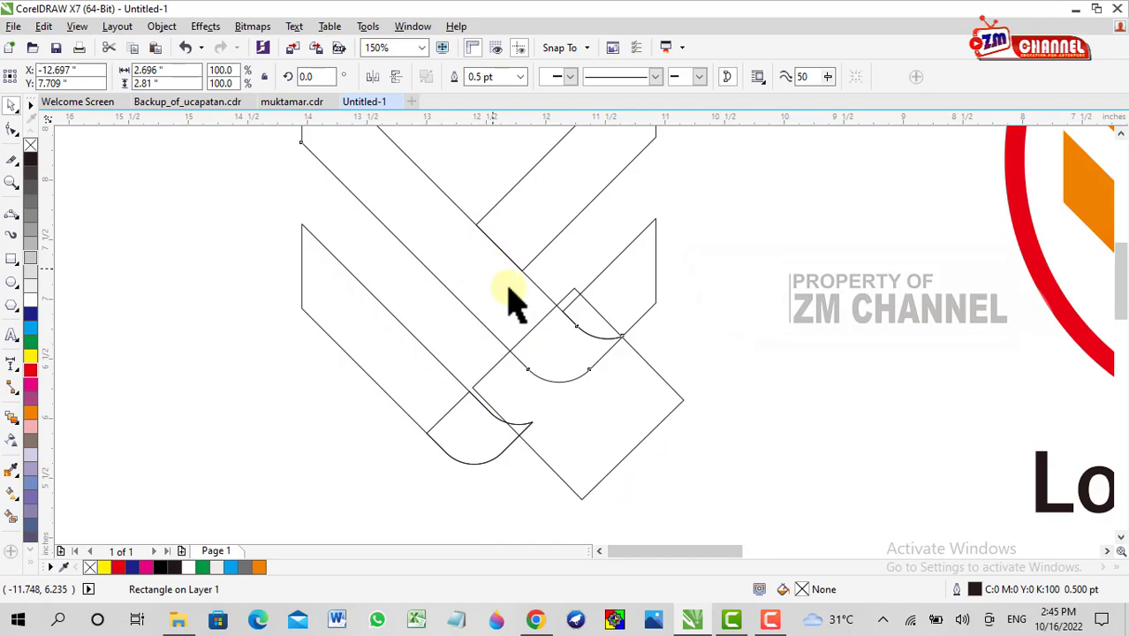
pyautogui.click(542, 244)
pyautogui.click(576, 409)
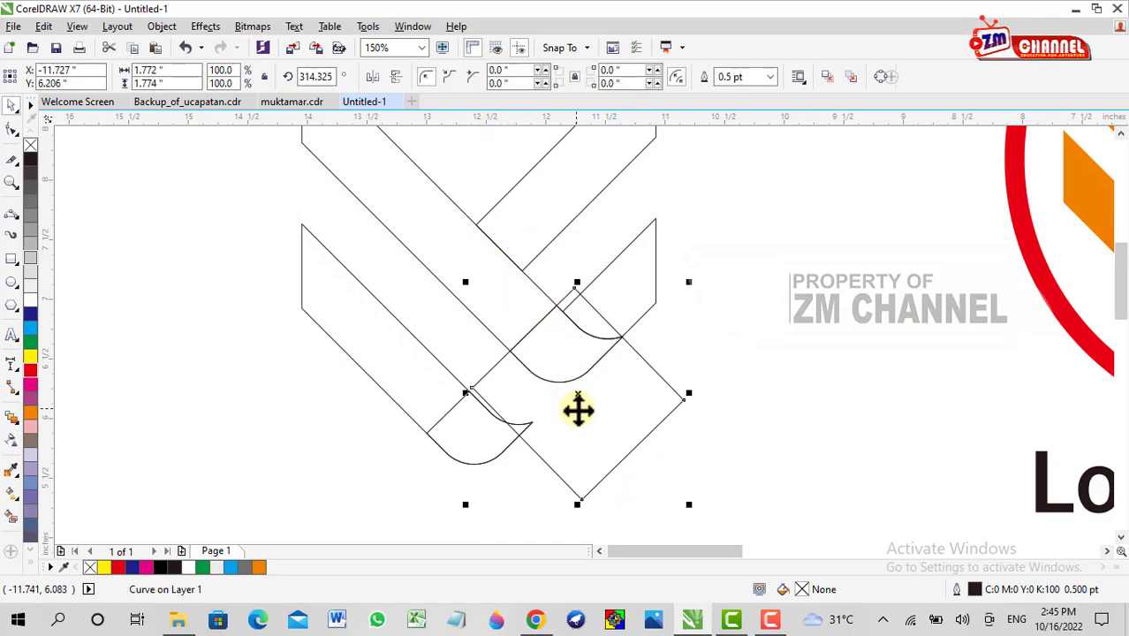
pyautogui.press('Delete')
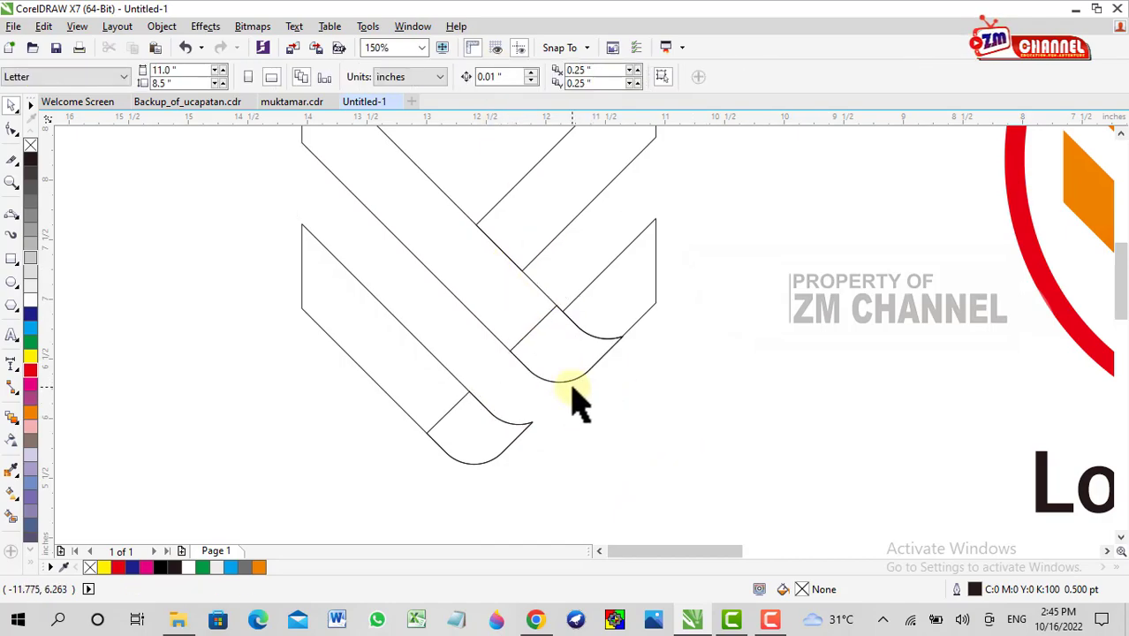
pyautogui.hscroll(-1, 575, 399)
# Step: Fill both curved end pieces black and both long band parts red
pyautogui.click(541, 413)
pyautogui.click(570, 374)
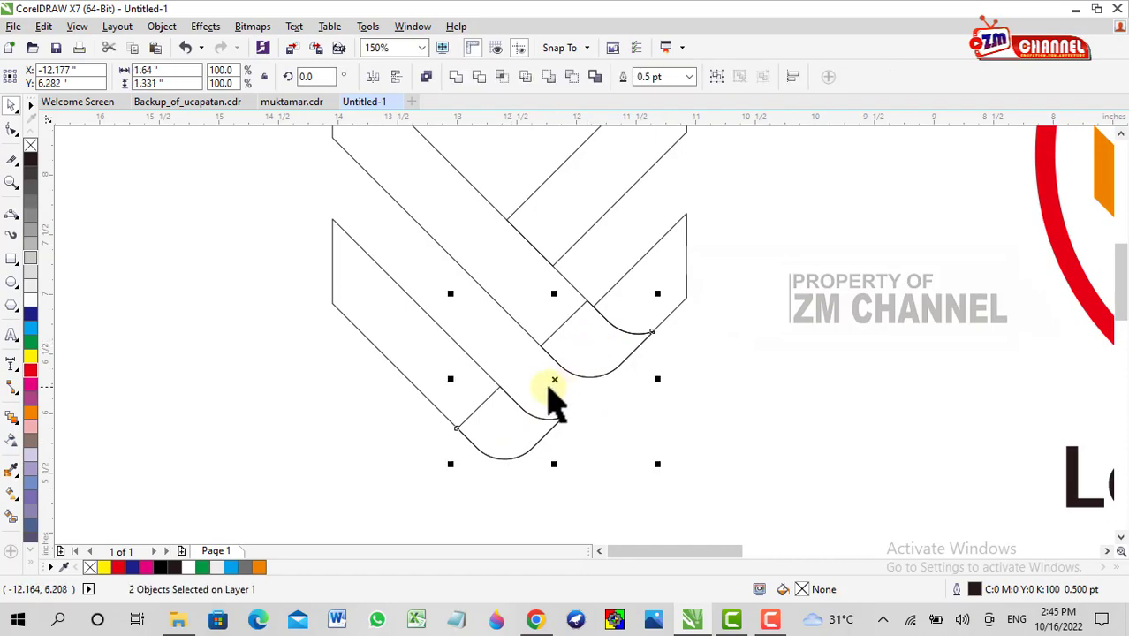
pyautogui.click(34, 161)
pyautogui.click(415, 378)
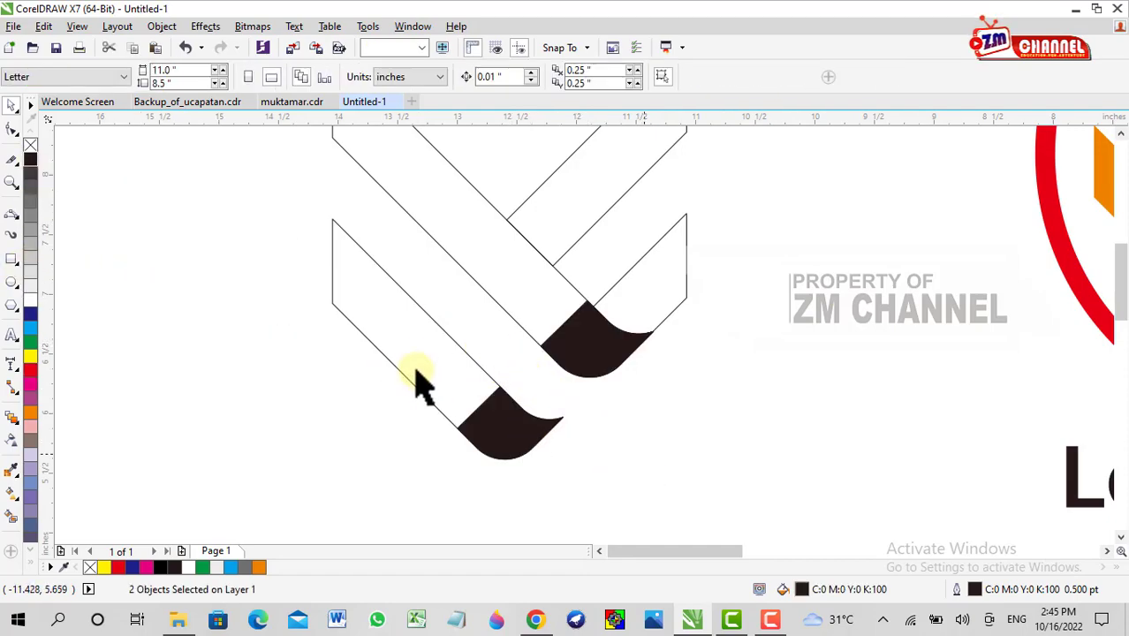
pyautogui.click(466, 265)
pyautogui.keyDown('shift'); pyautogui.click(466, 232); pyautogui.keyUp('shift')
pyautogui.scroll(-2, 629, 281)
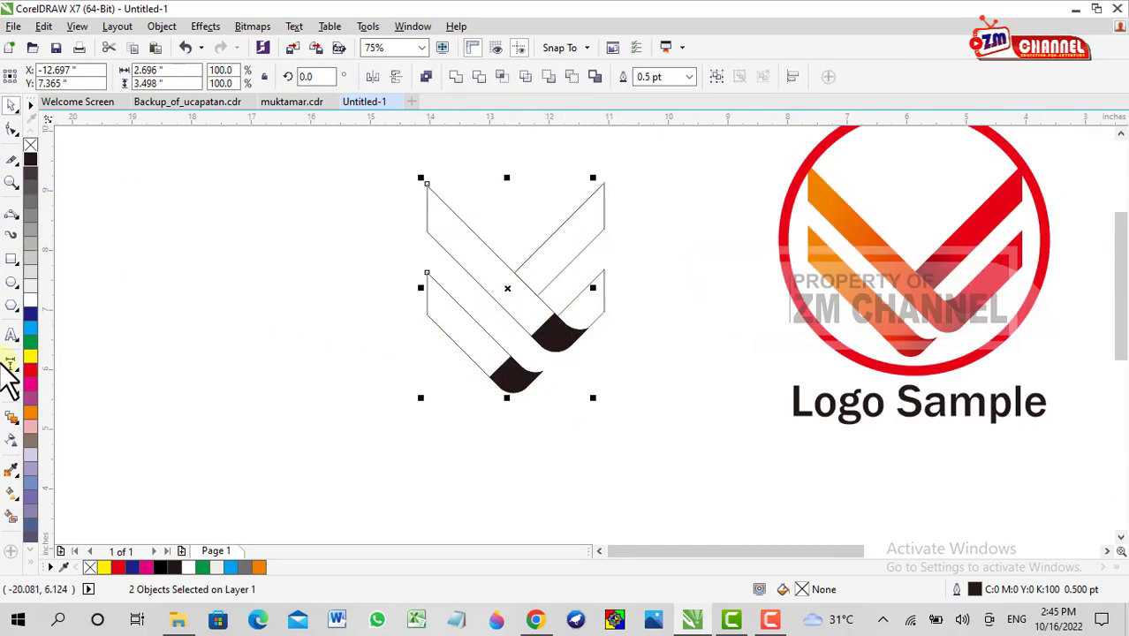
pyautogui.click(30, 369)
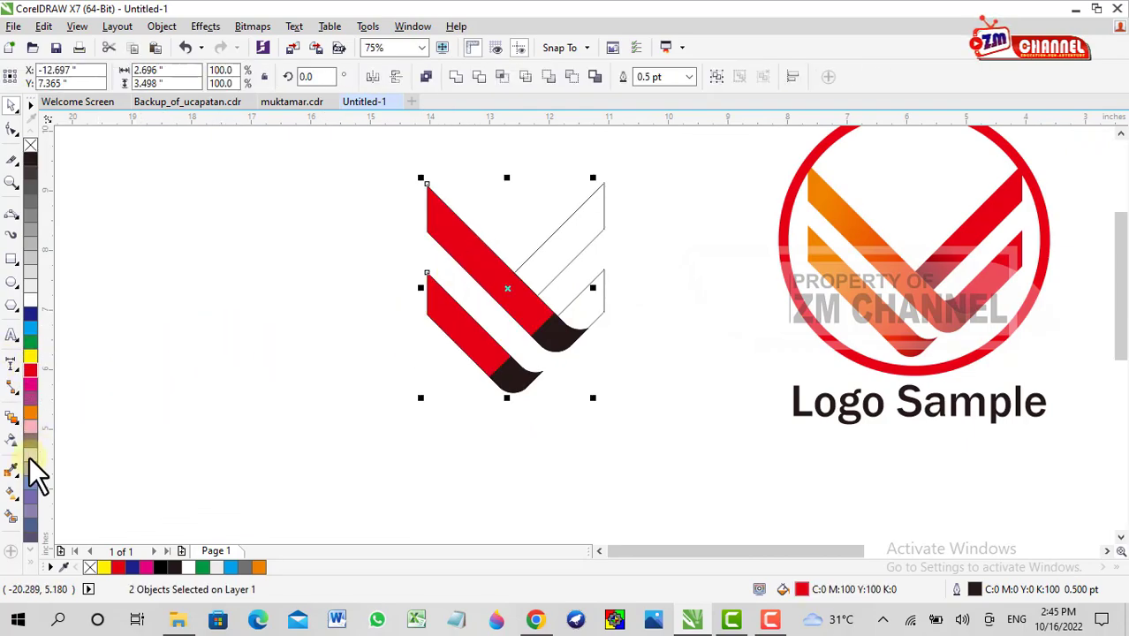
# Step: Give both long bands a linear orange-to-red gradient running from top-left toward the folds
pyautogui.click(13, 492)
pyautogui.click(56, 76)
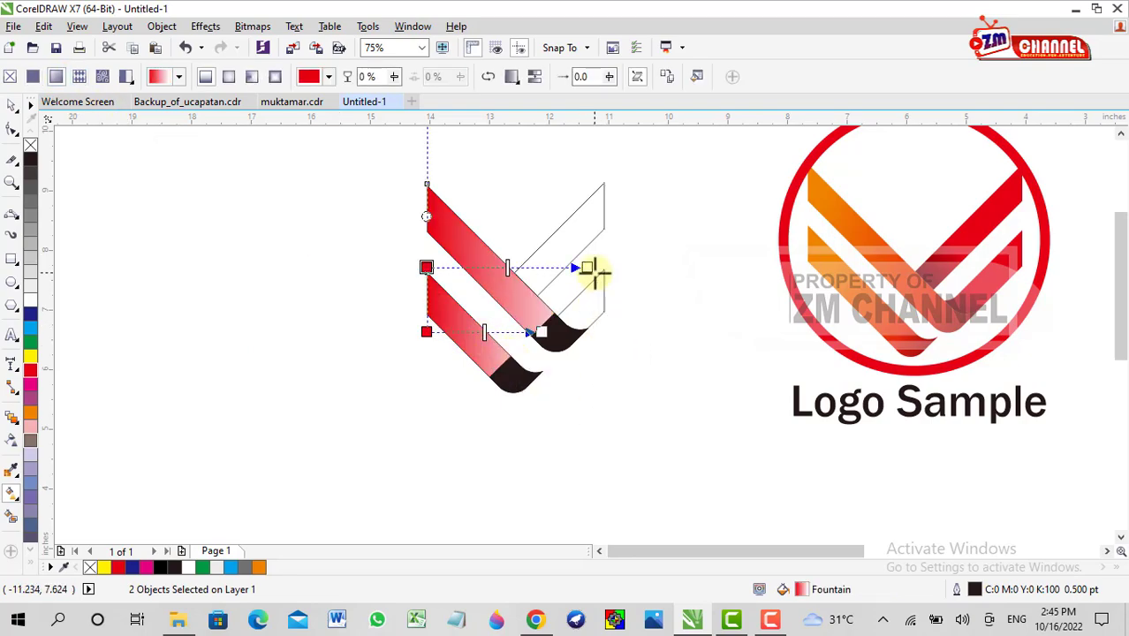
pyautogui.click(557, 294)
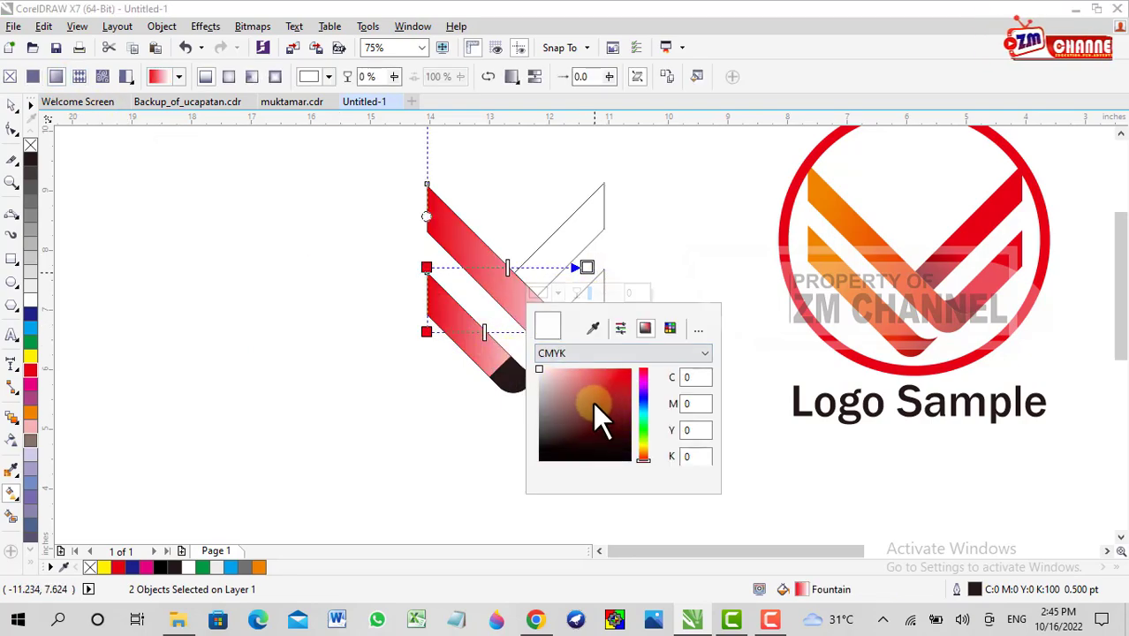
pyautogui.click(643, 447)
pyautogui.moveTo(641, 370); pyautogui.dragTo(630, 373)
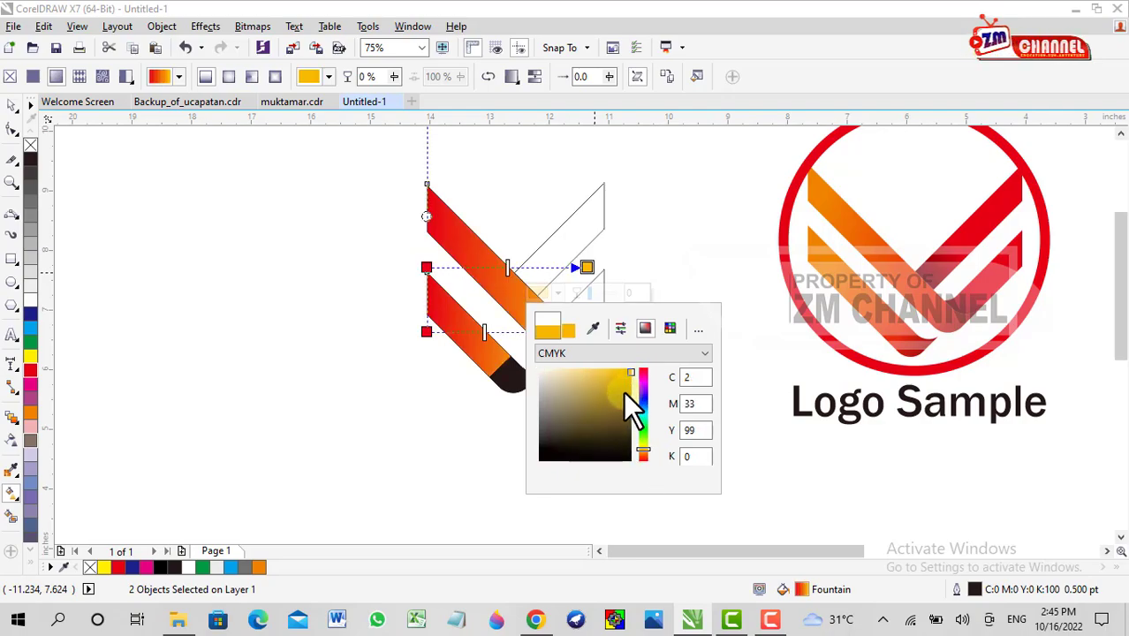
pyautogui.moveTo(587, 267); pyautogui.dragTo(399, 162)
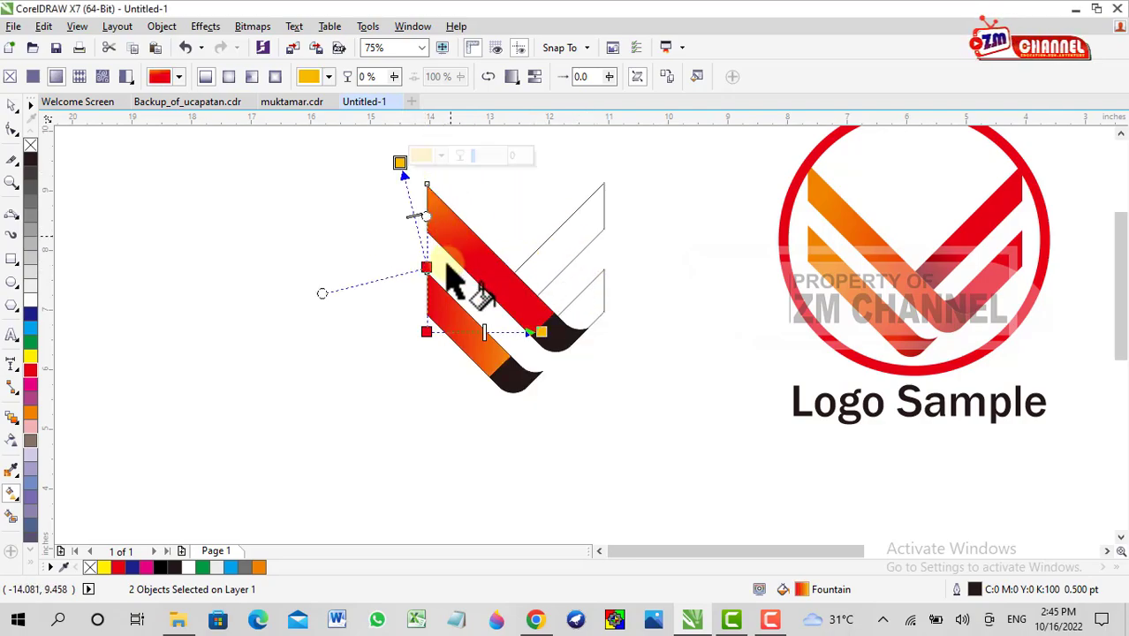
pyautogui.moveTo(539, 329); pyautogui.dragTo(378, 258)
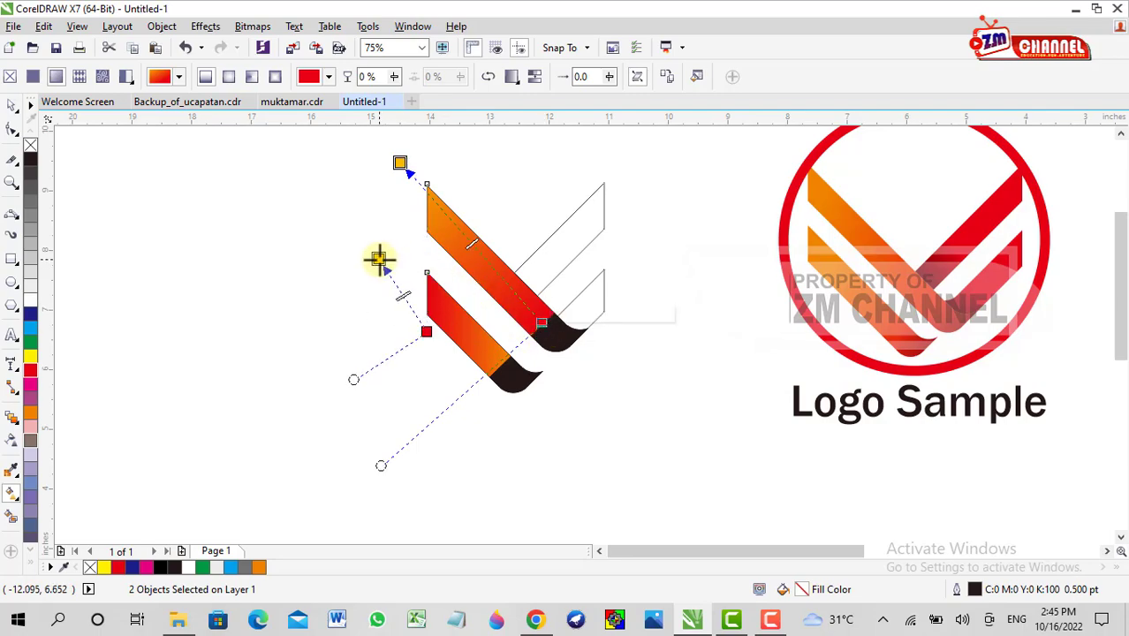
pyautogui.moveTo(427, 333); pyautogui.dragTo(507, 390)
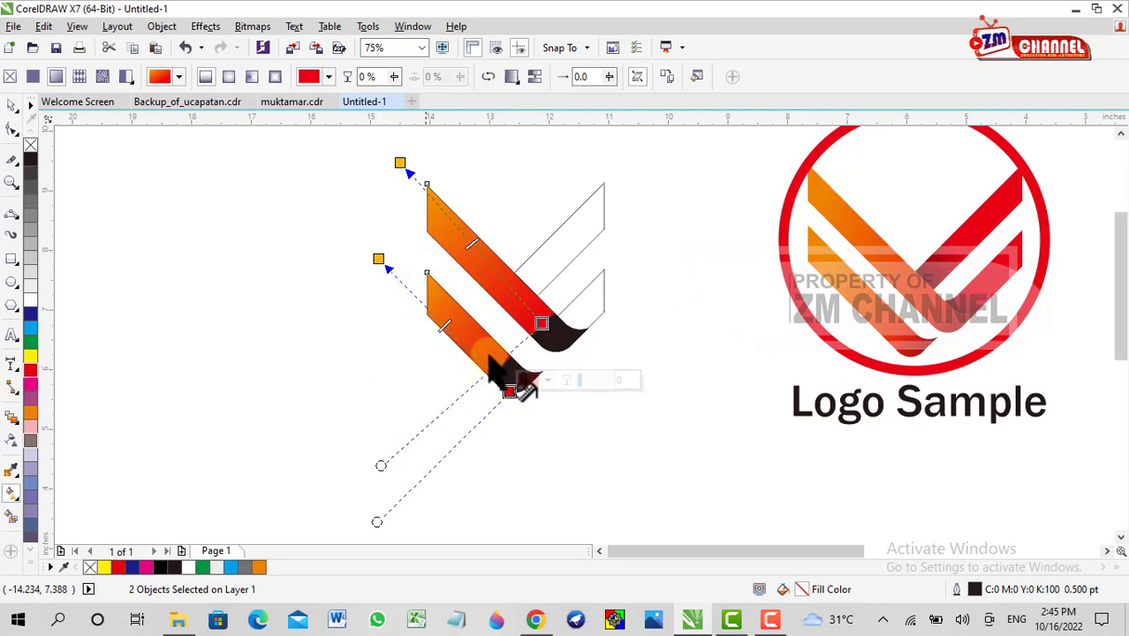
pyautogui.click(11, 105)
# Step: Apply a linear transparency across the black fold tips so they fade into the red
pyautogui.click(169, 222)
pyautogui.click(519, 375)
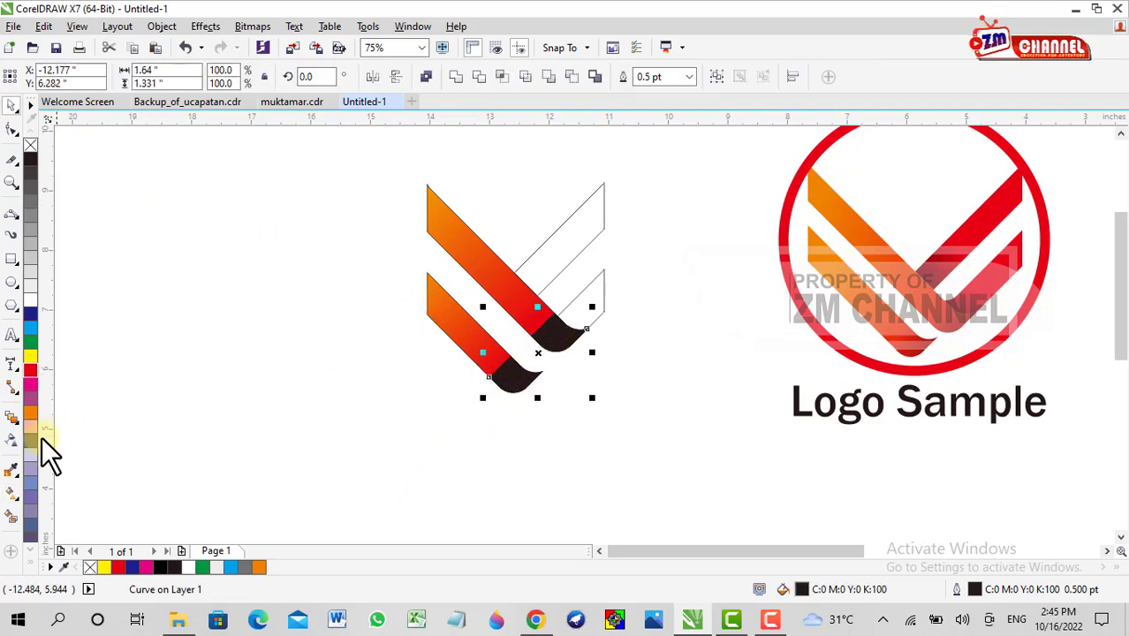
pyautogui.click(12, 439)
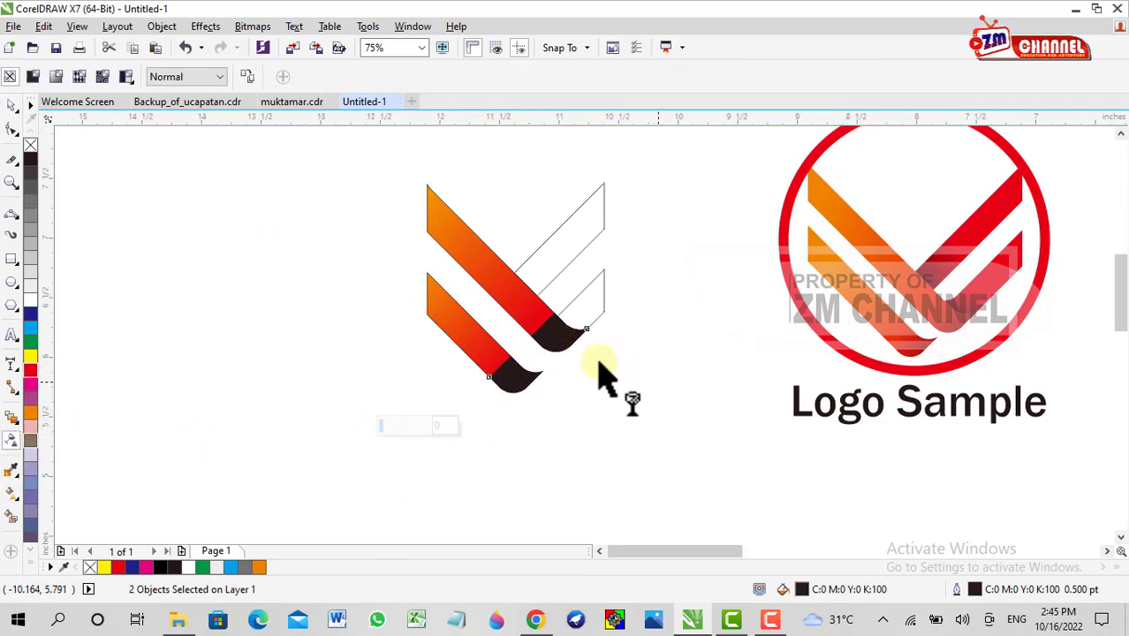
pyautogui.scroll(2, 649, 384)
pyautogui.moveTo(415, 251); pyautogui.dragTo(495, 328)
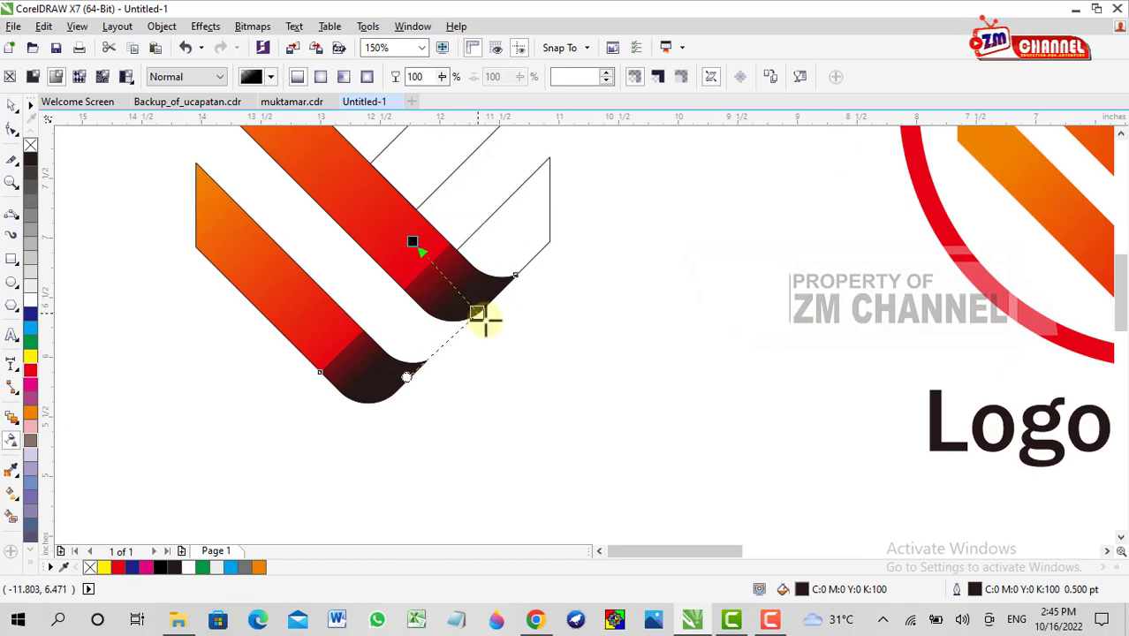
pyautogui.click(430, 262)
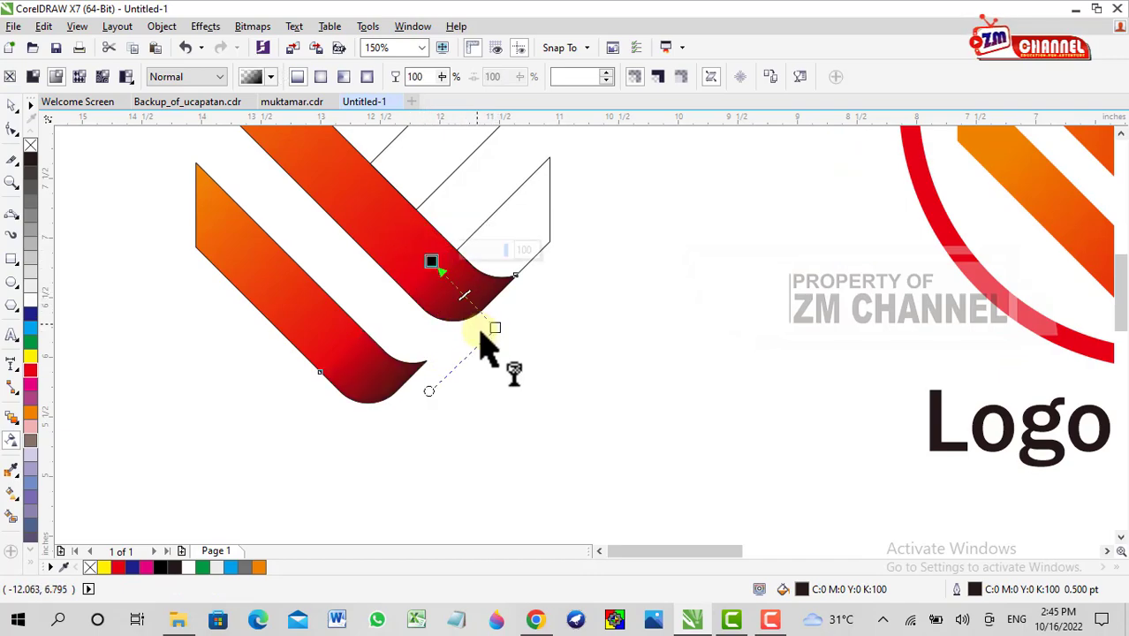
pyautogui.moveTo(532, 356); pyautogui.dragTo(533, 356)
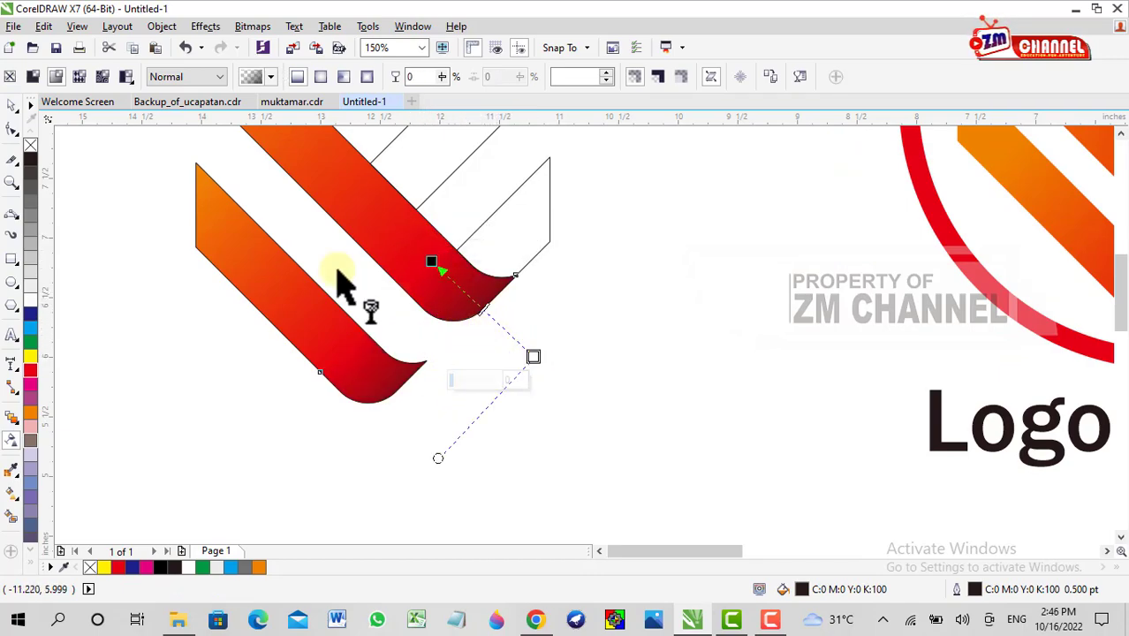
pyautogui.click(9, 108)
pyautogui.scroll(-2, 659, 446)
pyautogui.press('Escape')
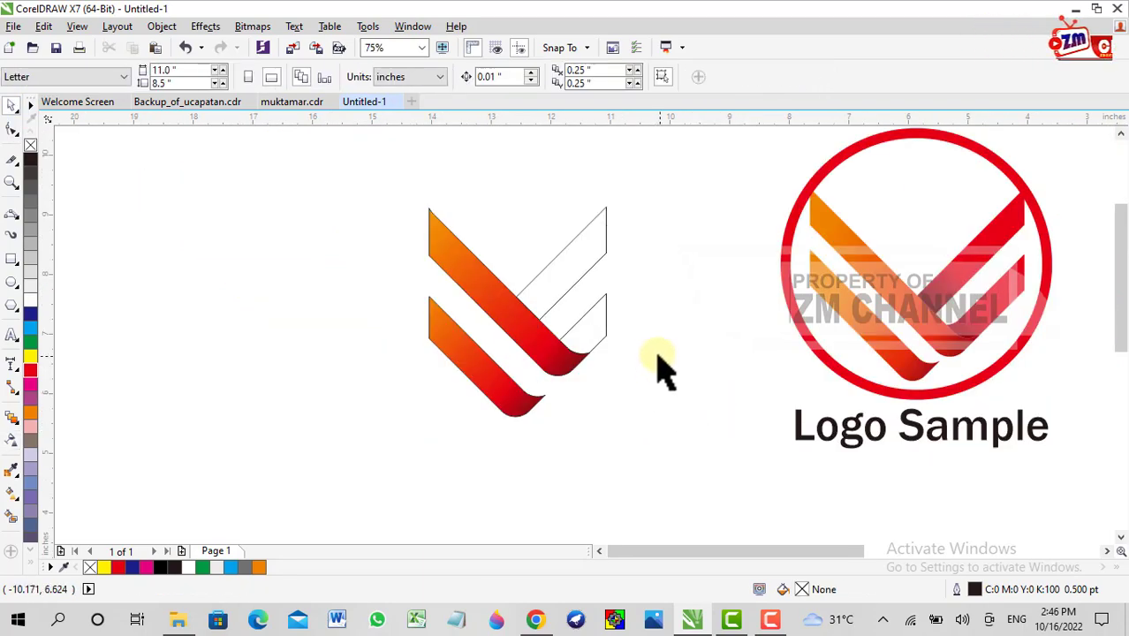
# Step: Fill both right arms with a black-to-red linear gradient, black toward the fold
pyautogui.click(588, 329)
pyautogui.keyDown('shift'); pyautogui.click(587, 252); pyautogui.keyUp('shift')
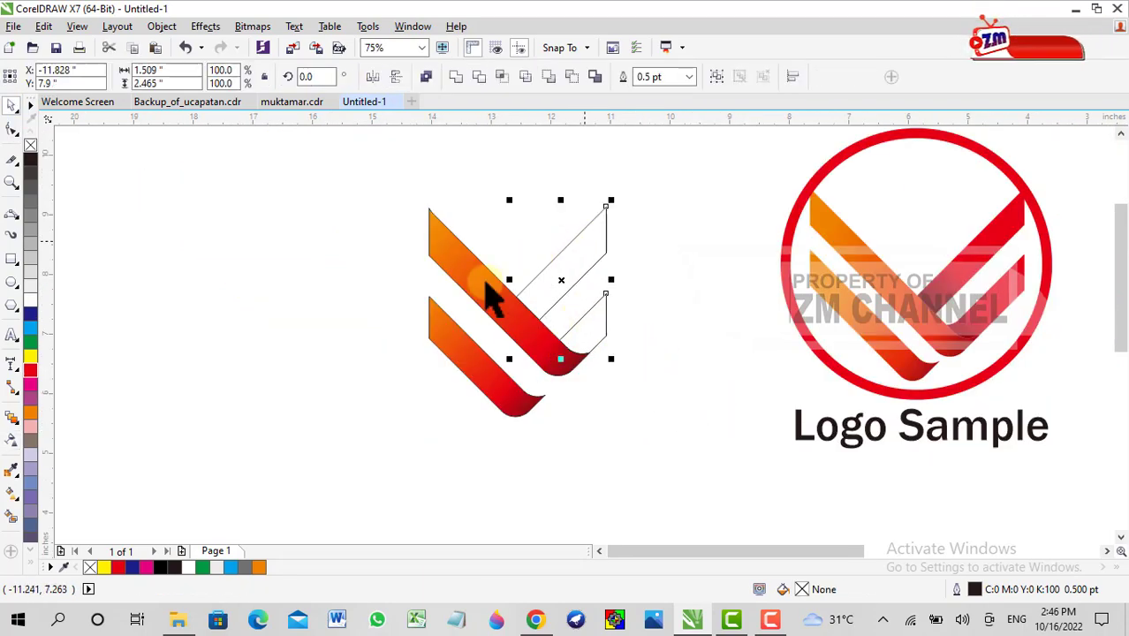
pyautogui.click(35, 367)
pyautogui.click(10, 492)
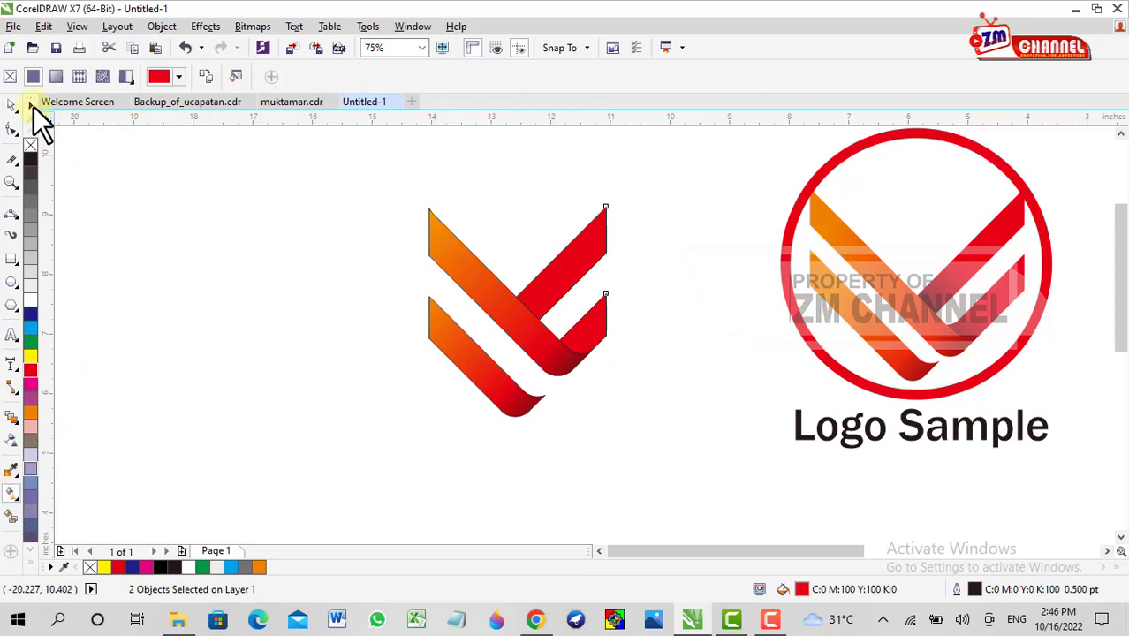
pyautogui.click(53, 78)
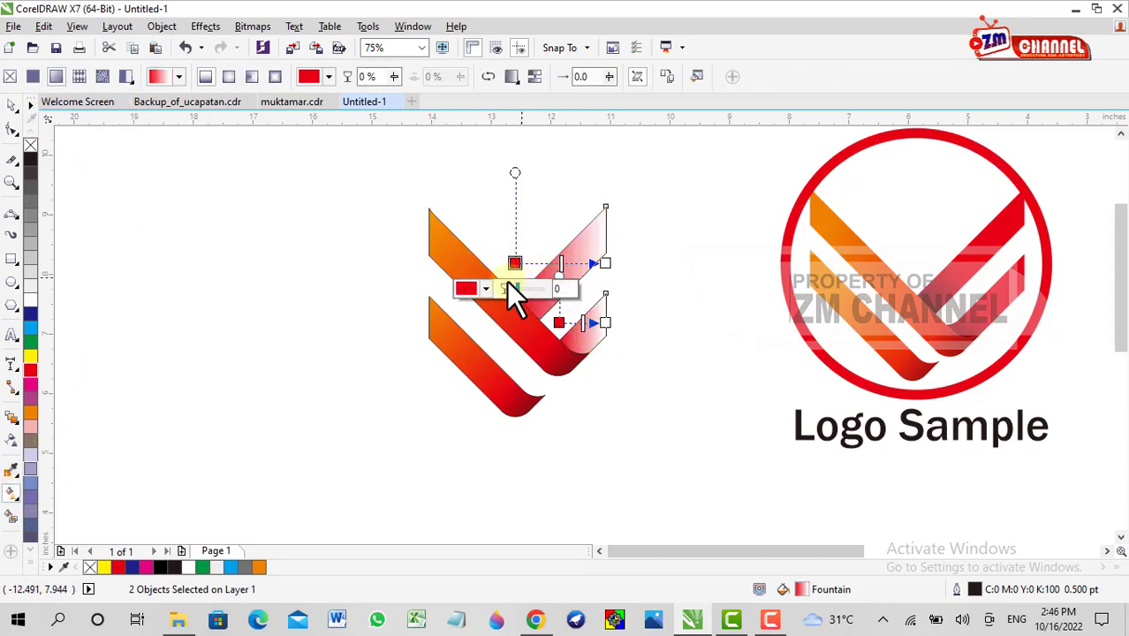
pyautogui.click(485, 289)
pyautogui.click(519, 357)
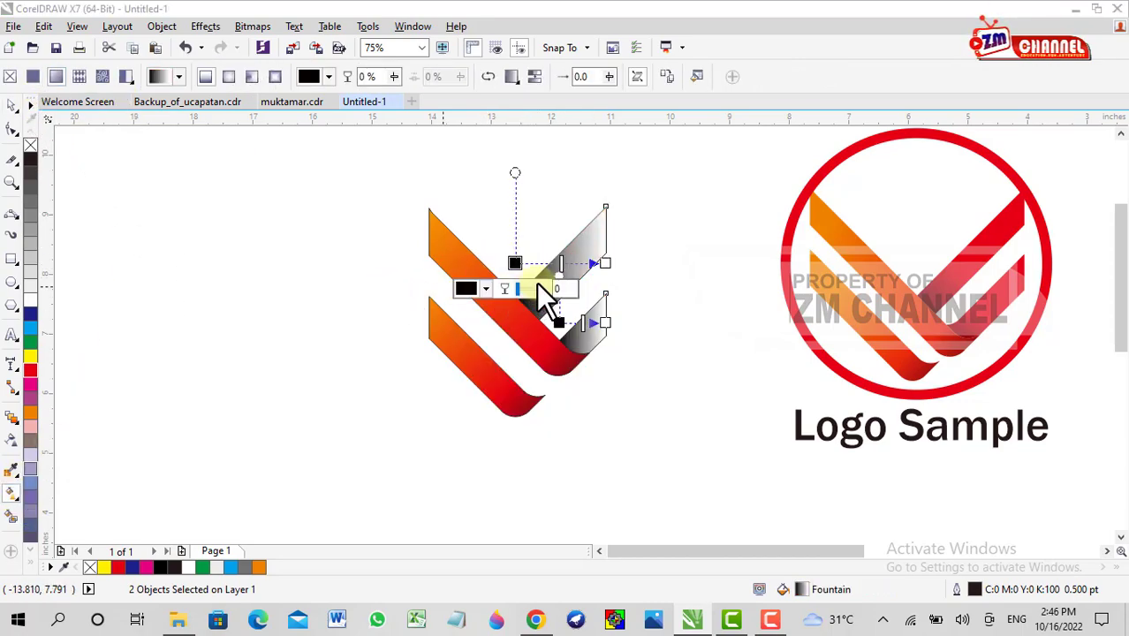
pyautogui.click(604, 262)
pyautogui.click(574, 284)
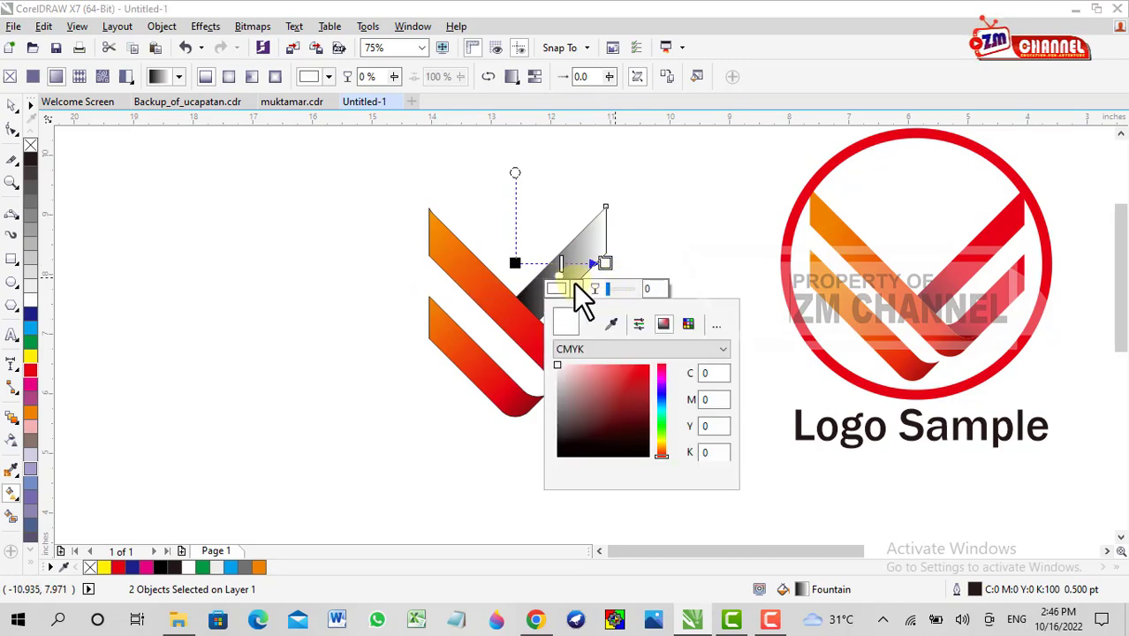
pyautogui.click(662, 358)
pyautogui.moveTo(604, 262); pyautogui.dragTo(634, 177)
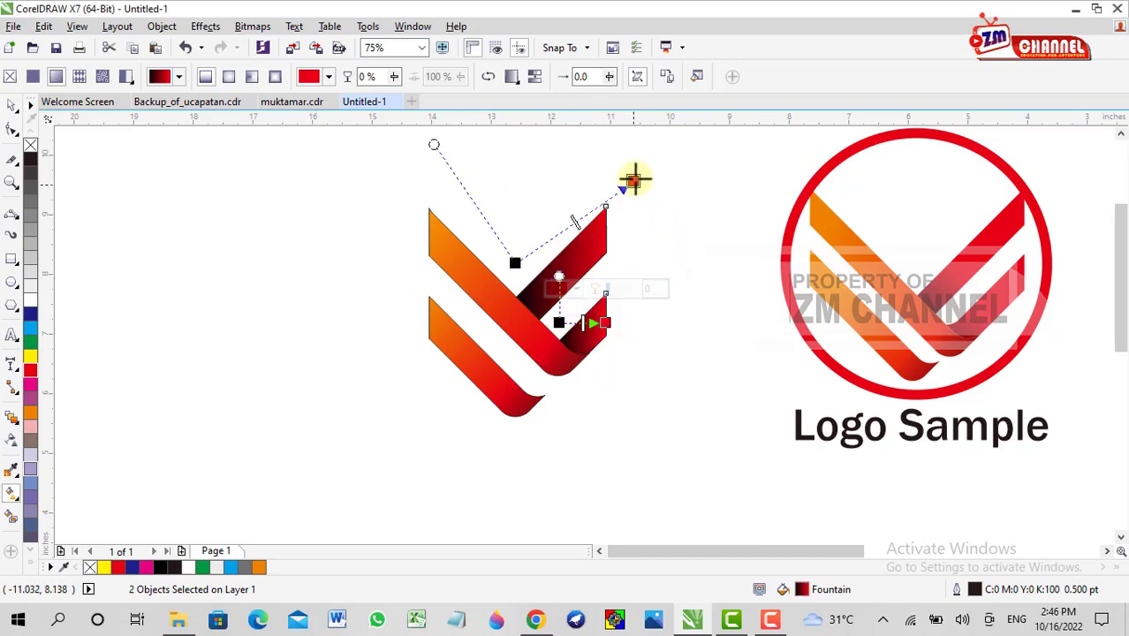
pyautogui.moveTo(515, 265); pyautogui.dragTo(478, 364)
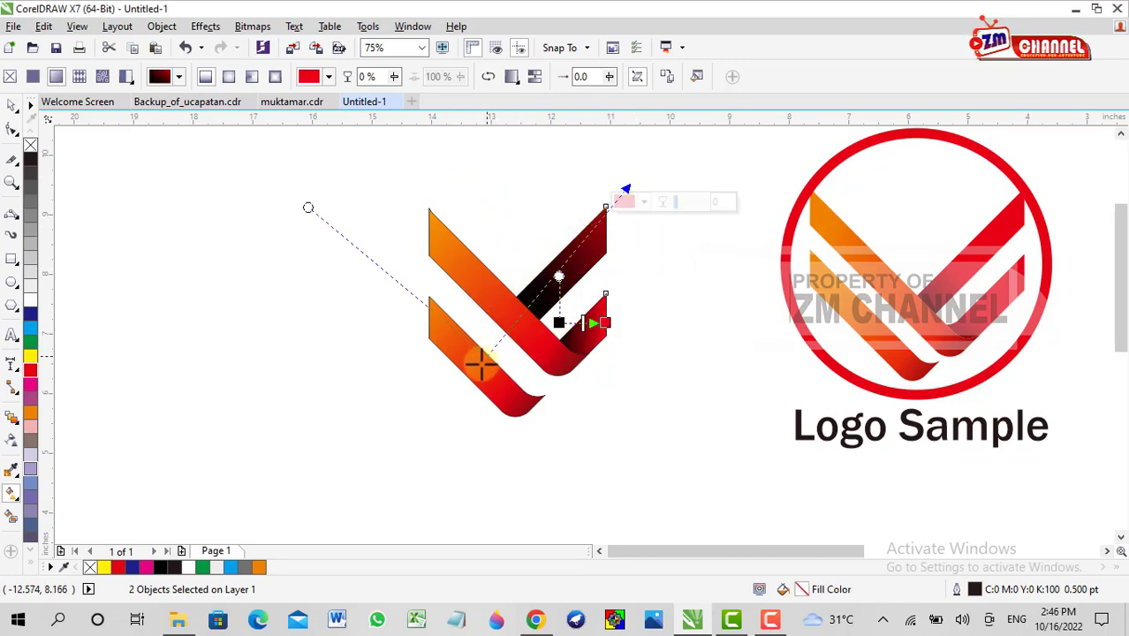
# Step: Adjust the gradient handles on the lower and upper arms so red deepens near the folds
pyautogui.click(558, 263)
pyautogui.scroll(1, 612, 327)
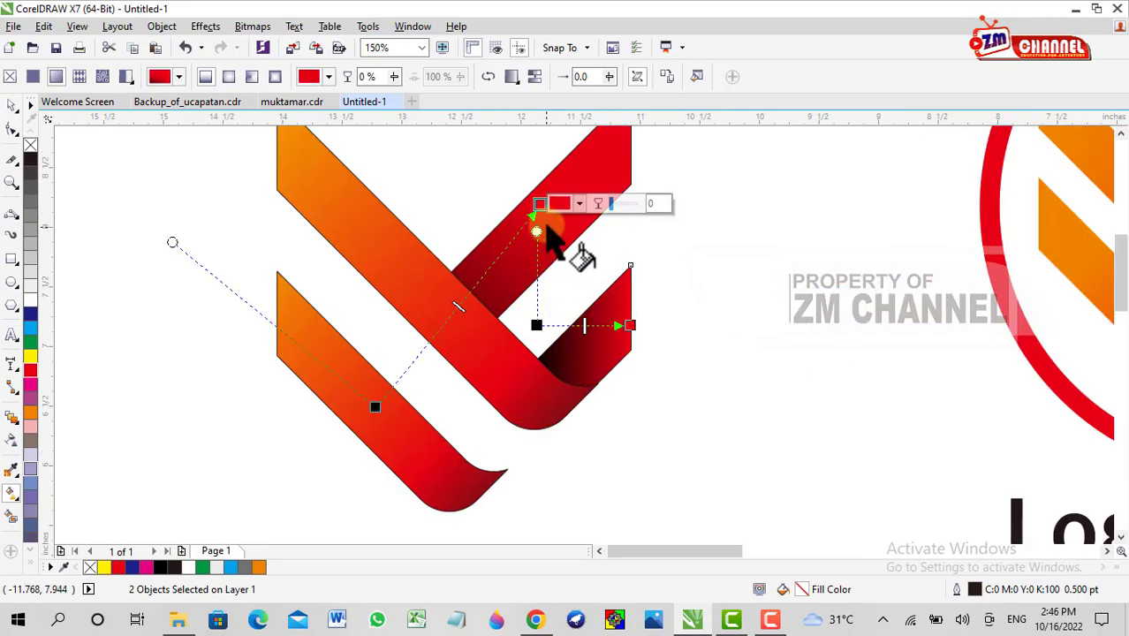
pyautogui.moveTo(629, 326); pyautogui.dragTo(660, 306)
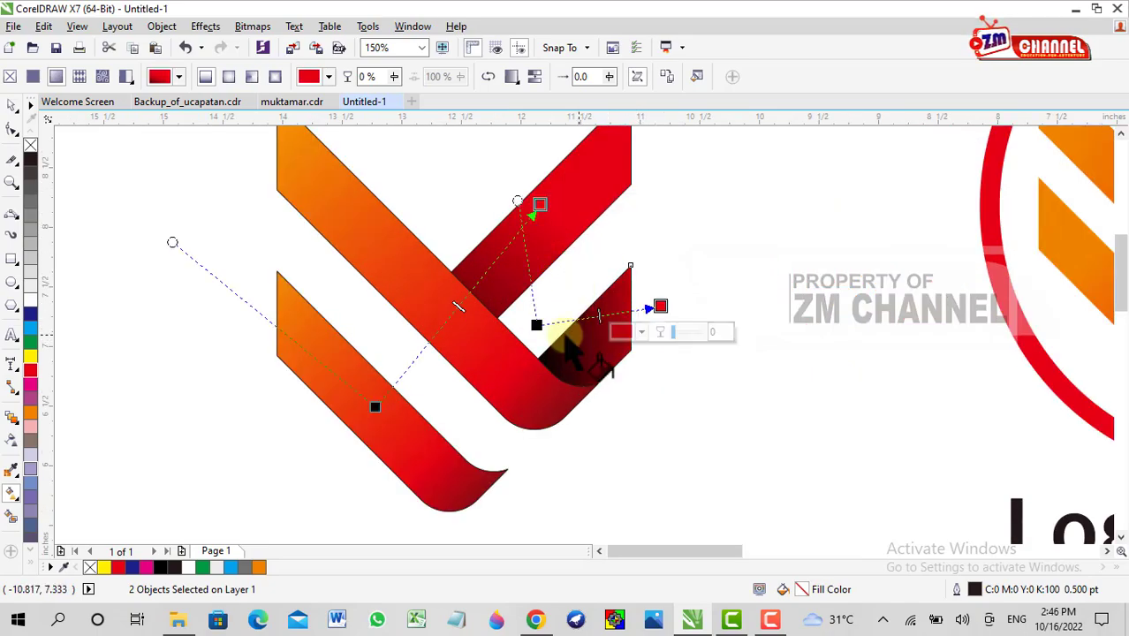
pyautogui.moveTo(537, 325); pyautogui.dragTo(459, 412)
pyautogui.moveTo(659, 307); pyautogui.dragTo(603, 334)
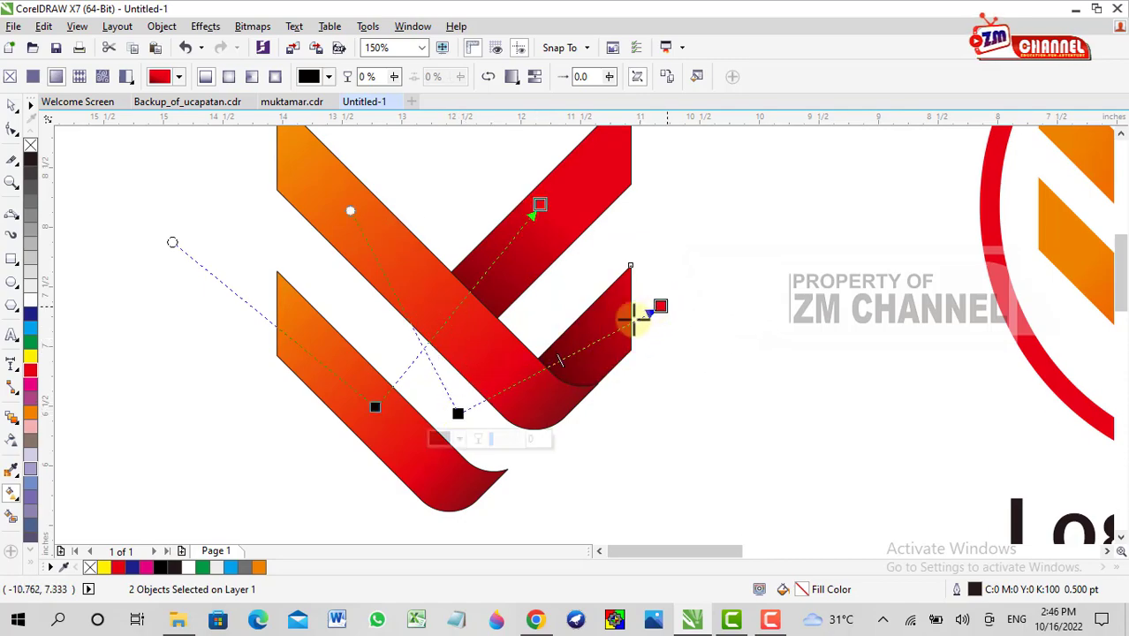
pyautogui.moveTo(458, 411); pyautogui.dragTo(431, 448)
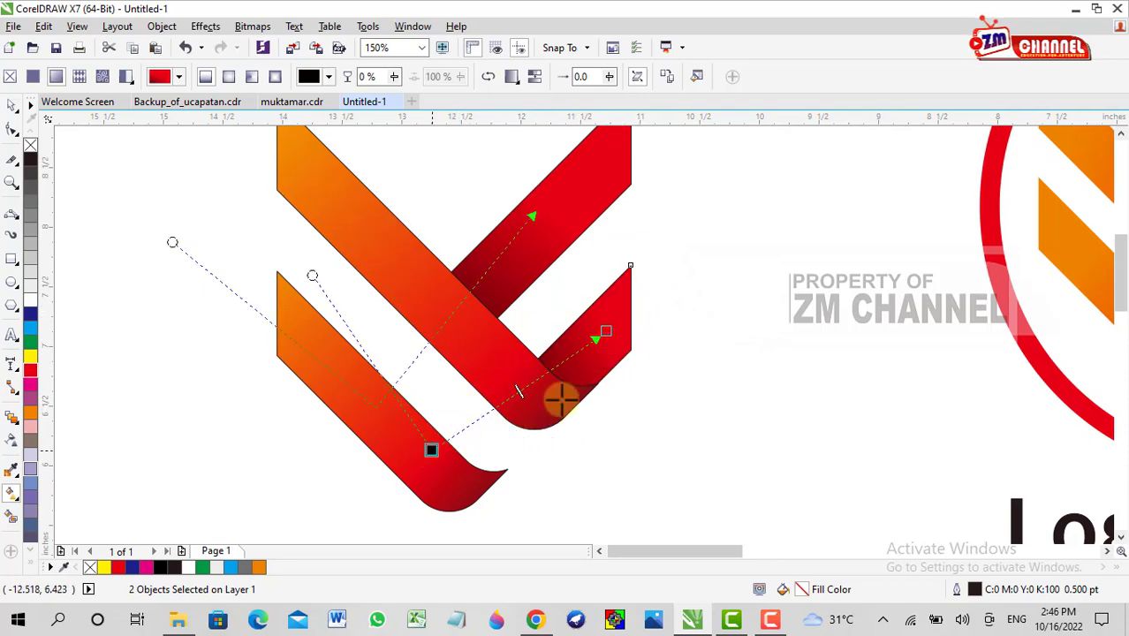
pyautogui.moveTo(606, 334); pyautogui.dragTo(580, 345)
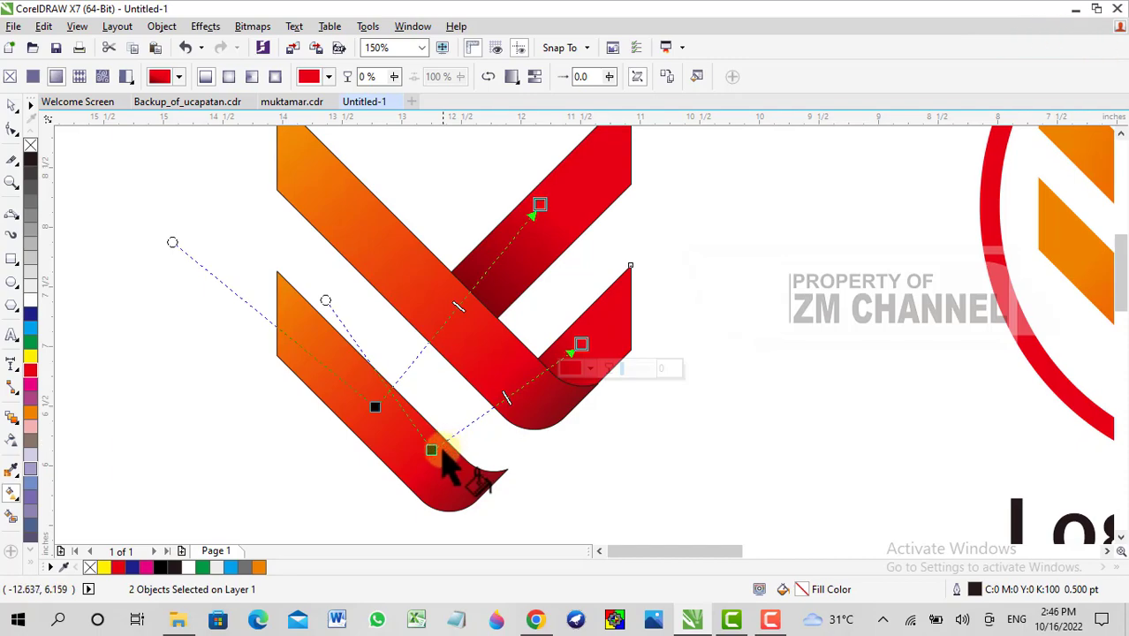
pyautogui.moveTo(431, 450); pyautogui.dragTo(419, 460)
pyautogui.moveTo(539, 207); pyautogui.dragTo(513, 253)
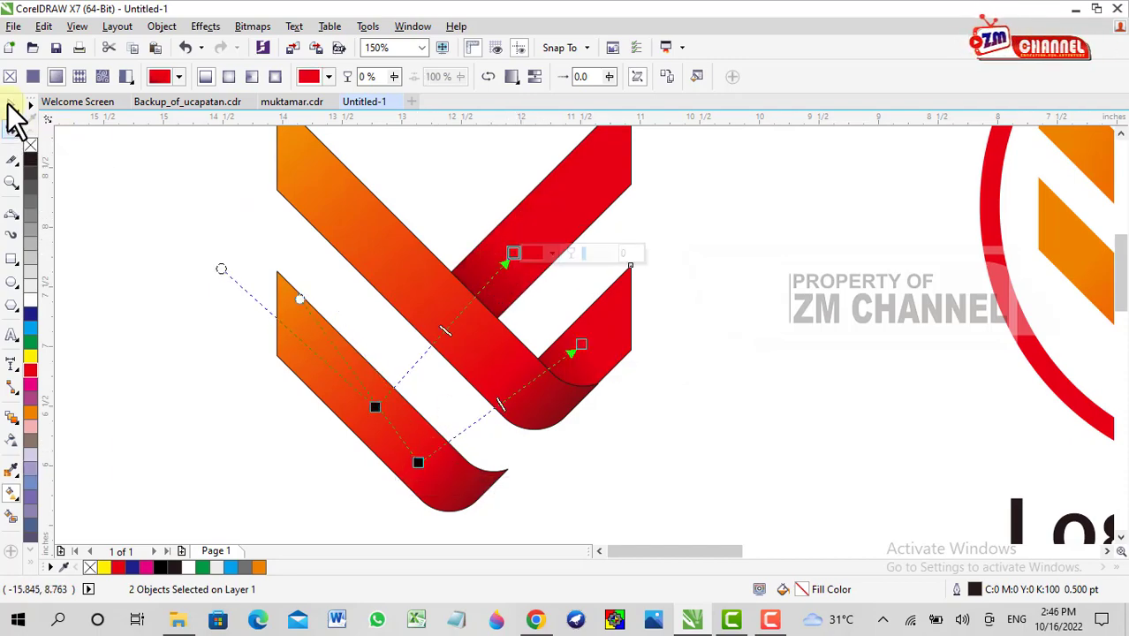
# Step: Remove the outlines from all chevron pieces
pyautogui.click(26, 122)
pyautogui.scroll(-4, 479, 244)
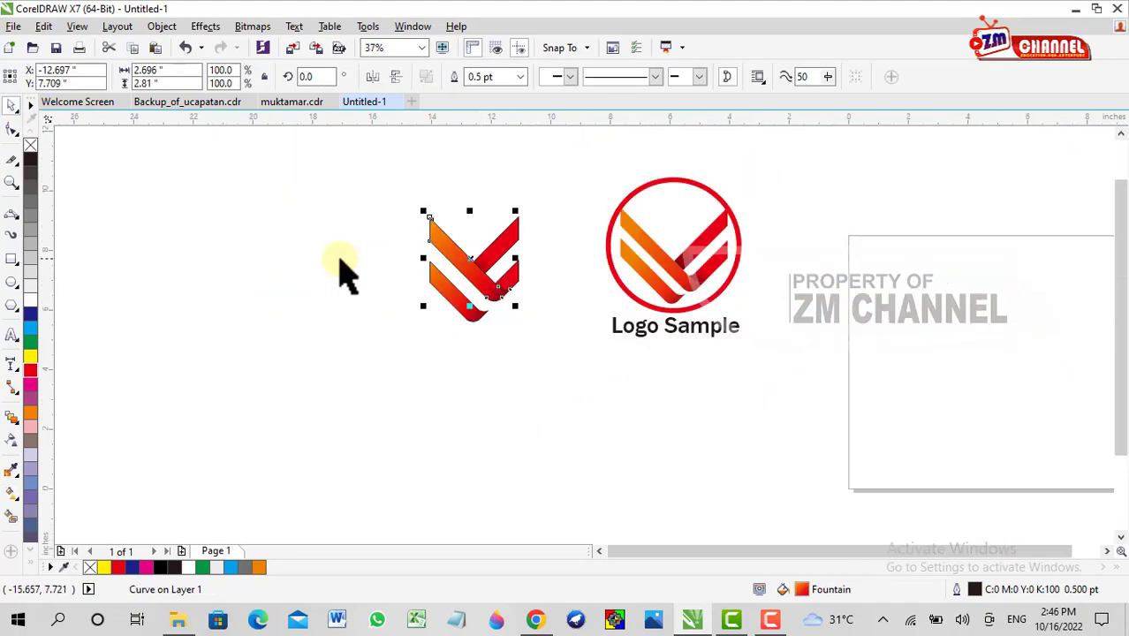
pyautogui.click(340, 272)
pyautogui.scroll(2, 447, 226)
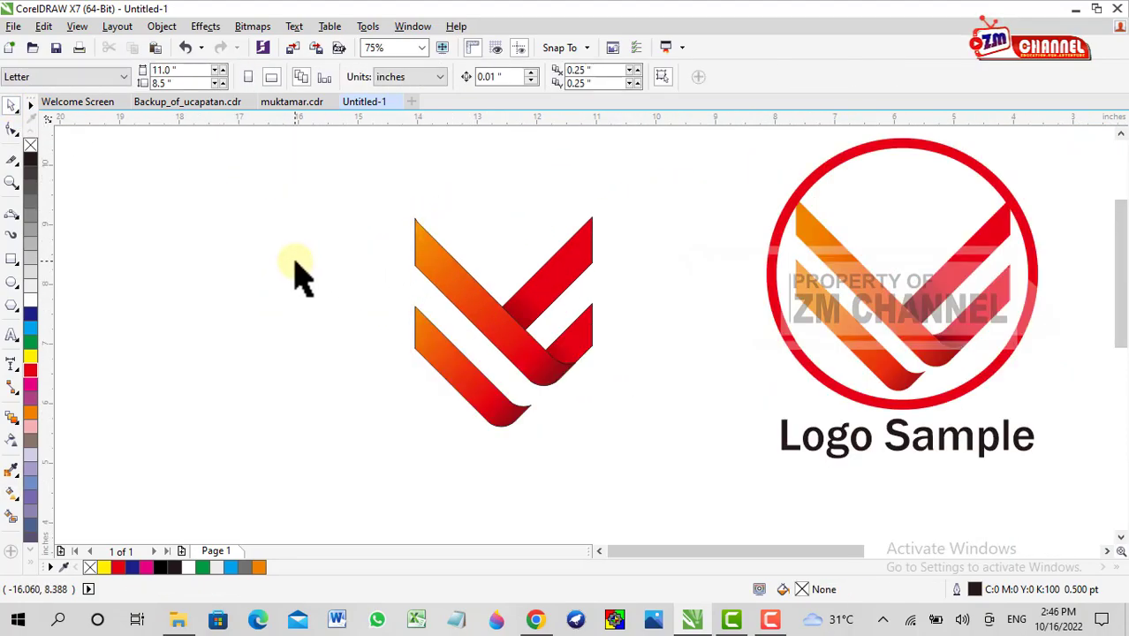
pyautogui.moveTo(240, 157); pyautogui.dragTo(623, 439)
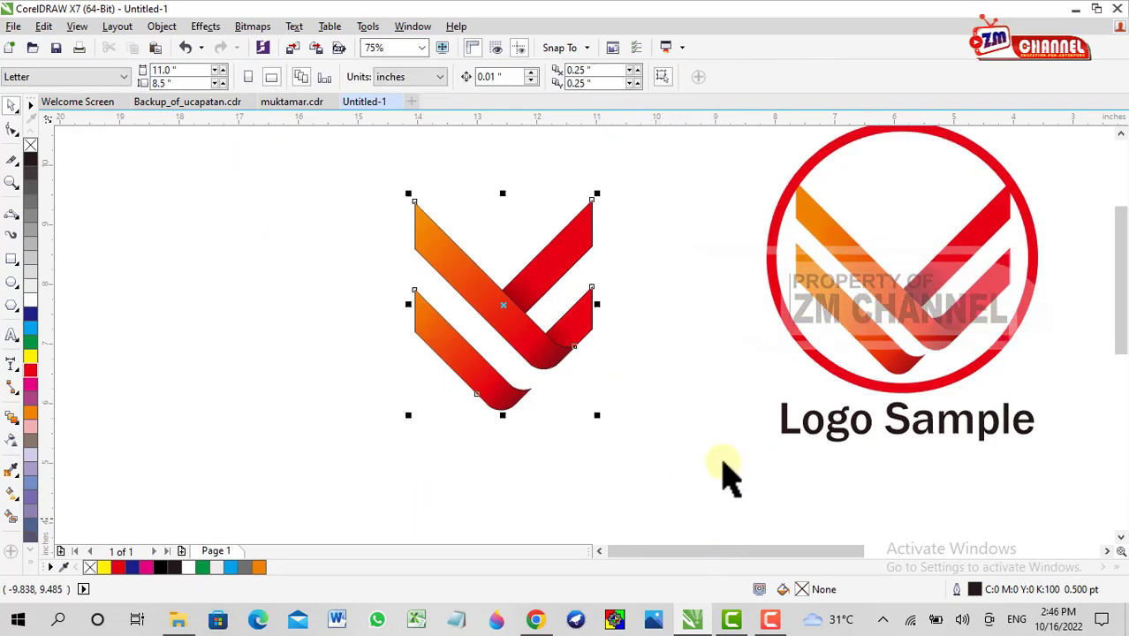
pyautogui.click(690, 77)
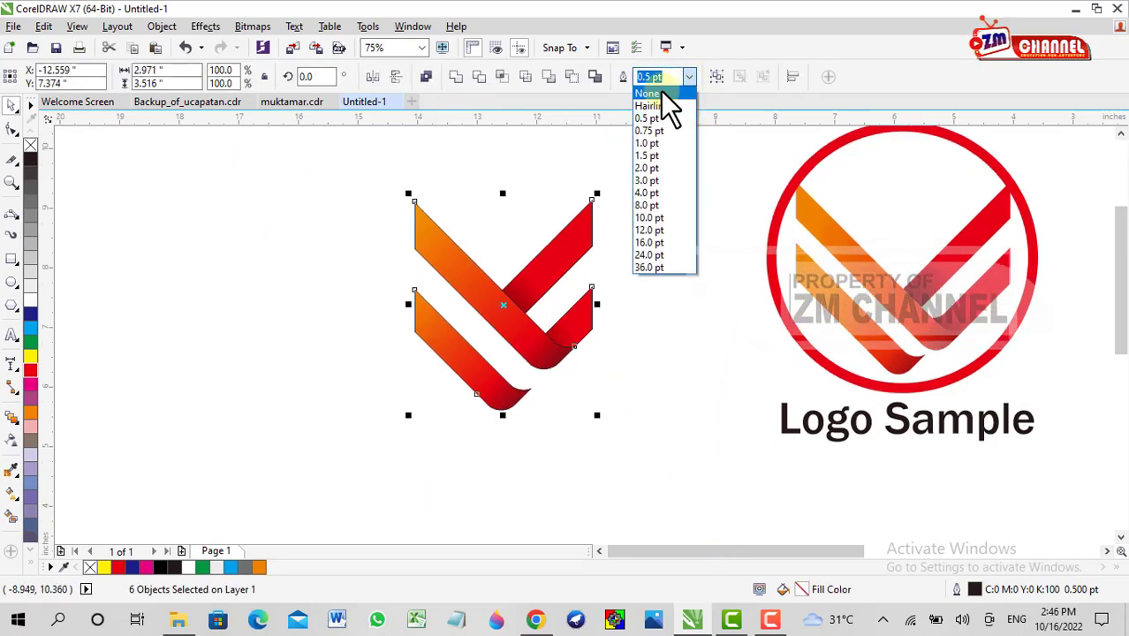
pyautogui.click(649, 94)
# Step: Zoom in and out to check the ribbon overlaps and outlines
pyautogui.click(676, 169)
pyautogui.scroll(2, 574, 321)
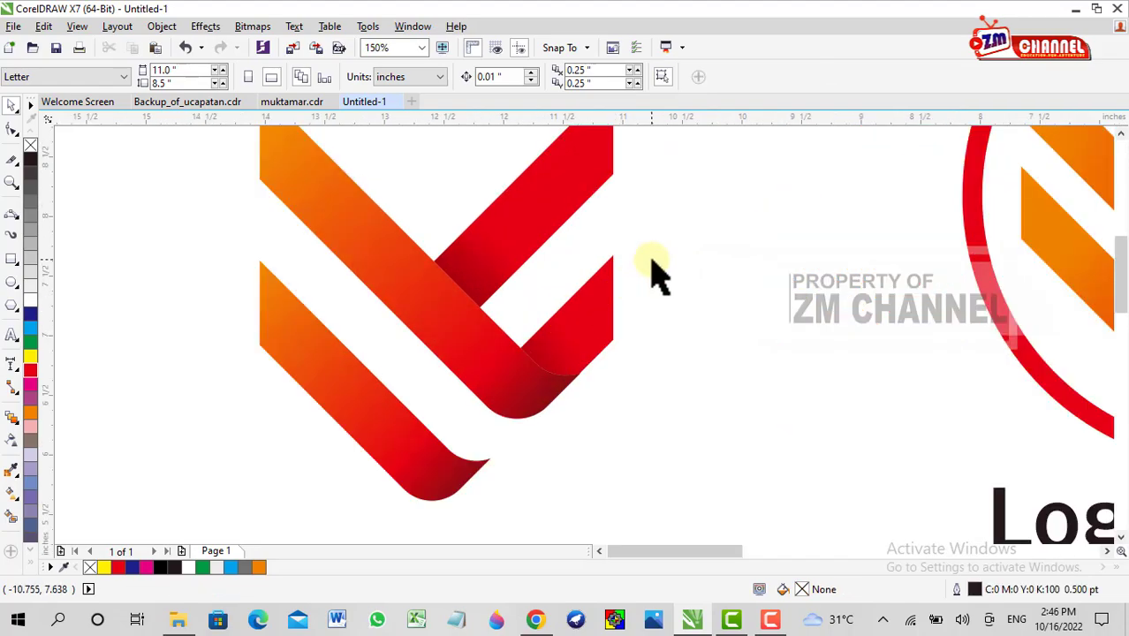
pyautogui.scroll(-2, 530, 292)
pyautogui.click(564, 265)
pyautogui.scroll(2, 668, 277)
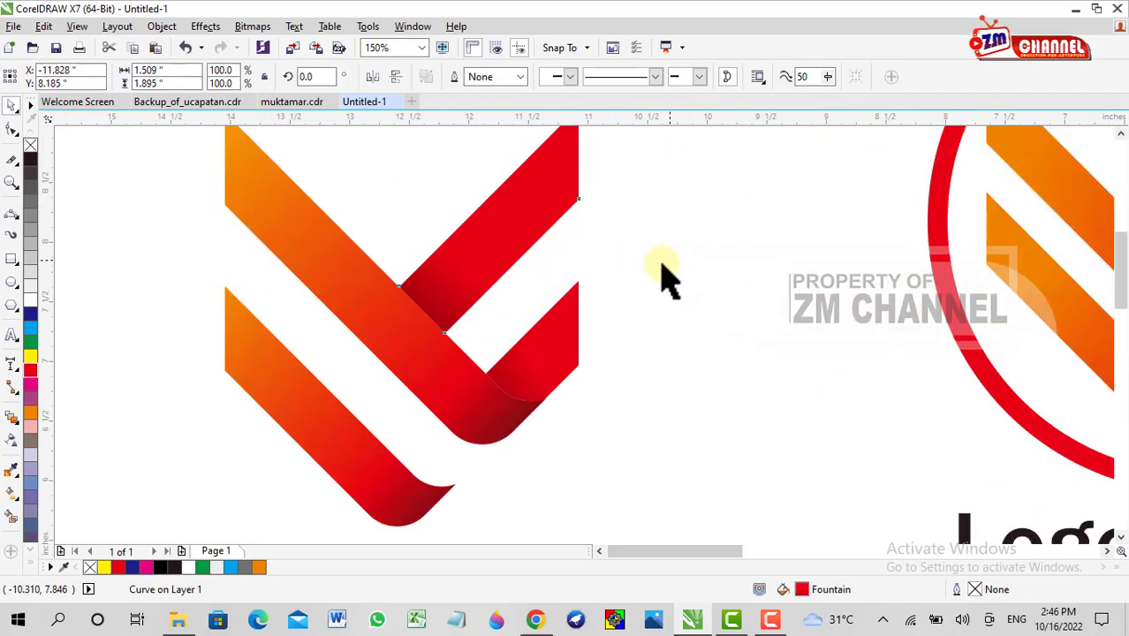
pyautogui.scroll(-2, 549, 380)
pyautogui.scroll(2, 548, 379)
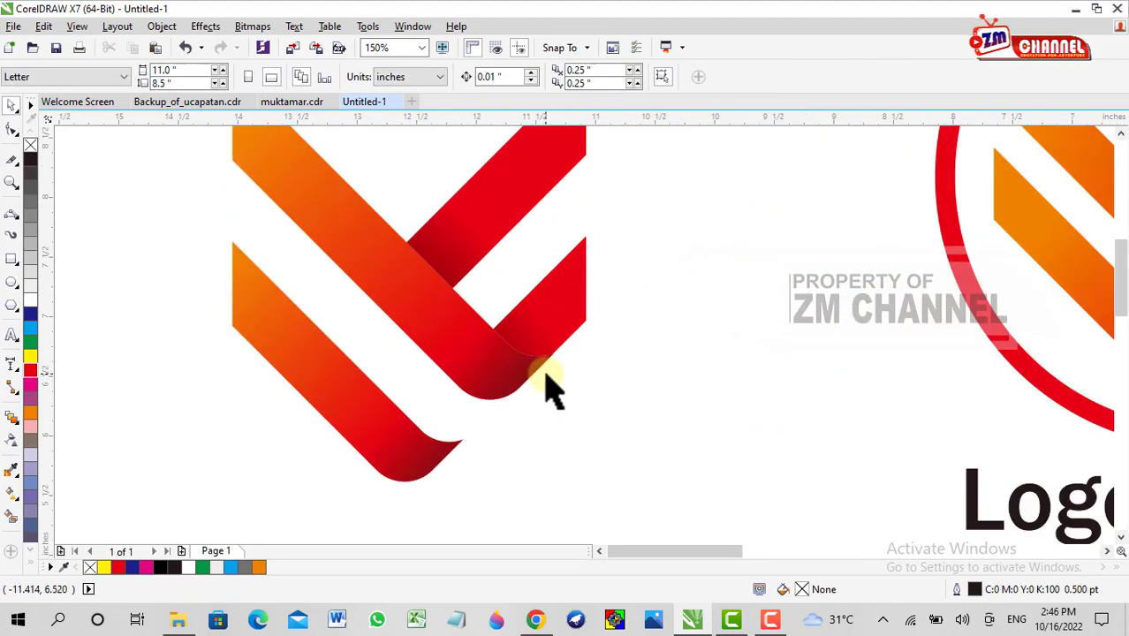
pyautogui.scroll(-2, 547, 388)
pyautogui.scroll(1, 496, 393)
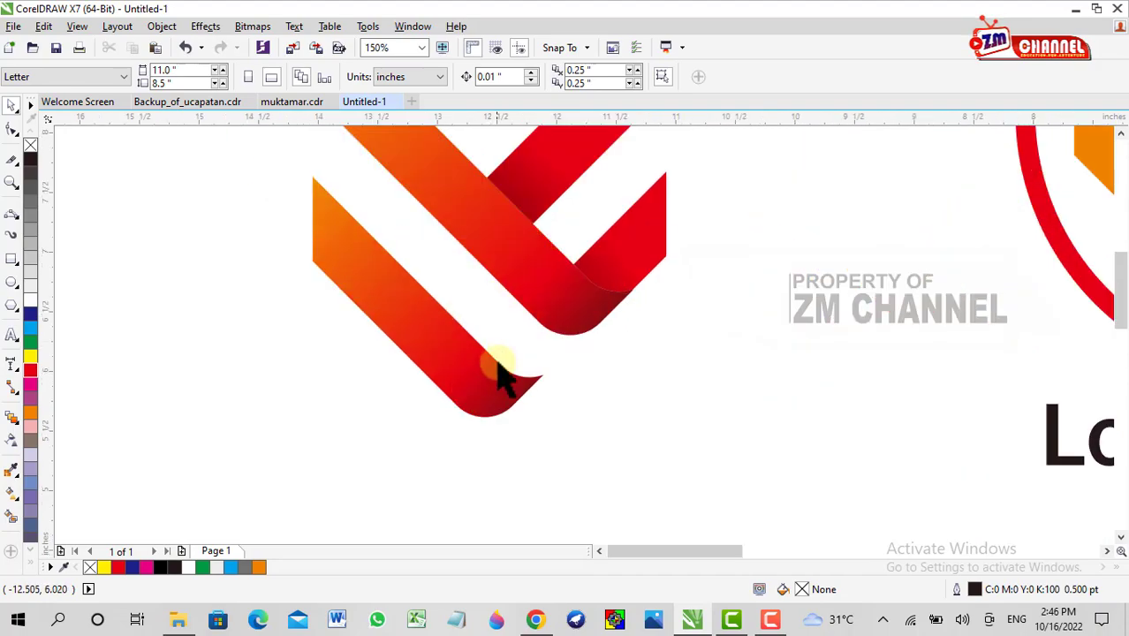
pyautogui.scroll(-1, 503, 380)
pyautogui.scroll(-1, 569, 389)
pyautogui.scroll(1, 569, 380)
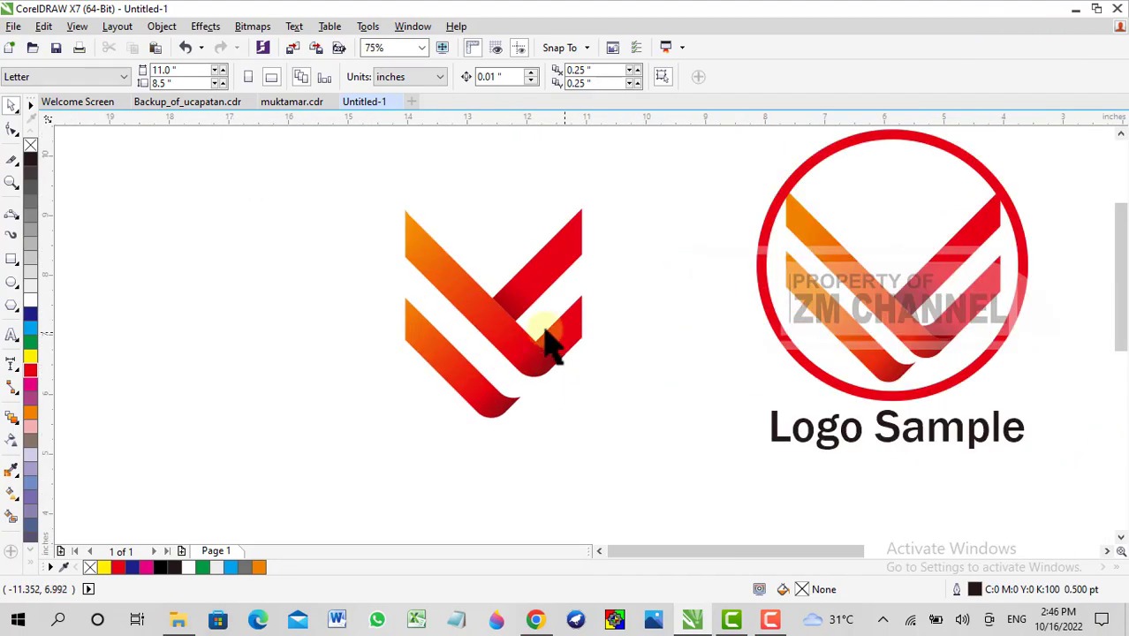
# Step: Nudge the whole chevron logo into its final position and deselect it
pyautogui.moveTo(334, 163); pyautogui.dragTo(695, 392)
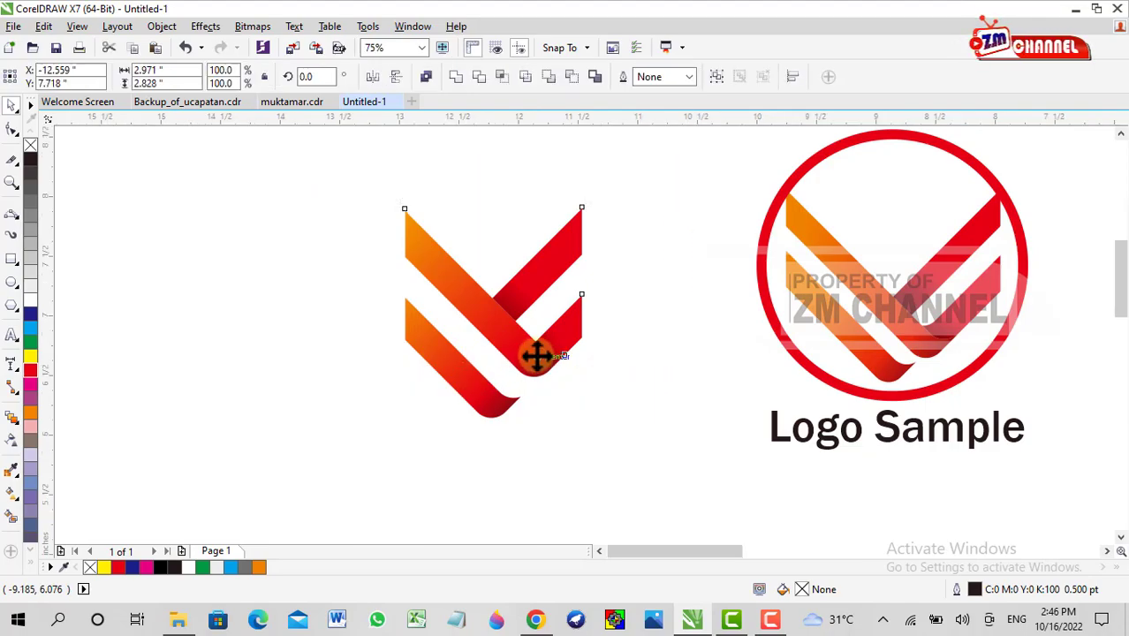
pyautogui.scroll(1, 534, 353)
pyautogui.moveTo(512, 353); pyautogui.dragTo(496, 358)
pyautogui.scroll(-1, 511, 355)
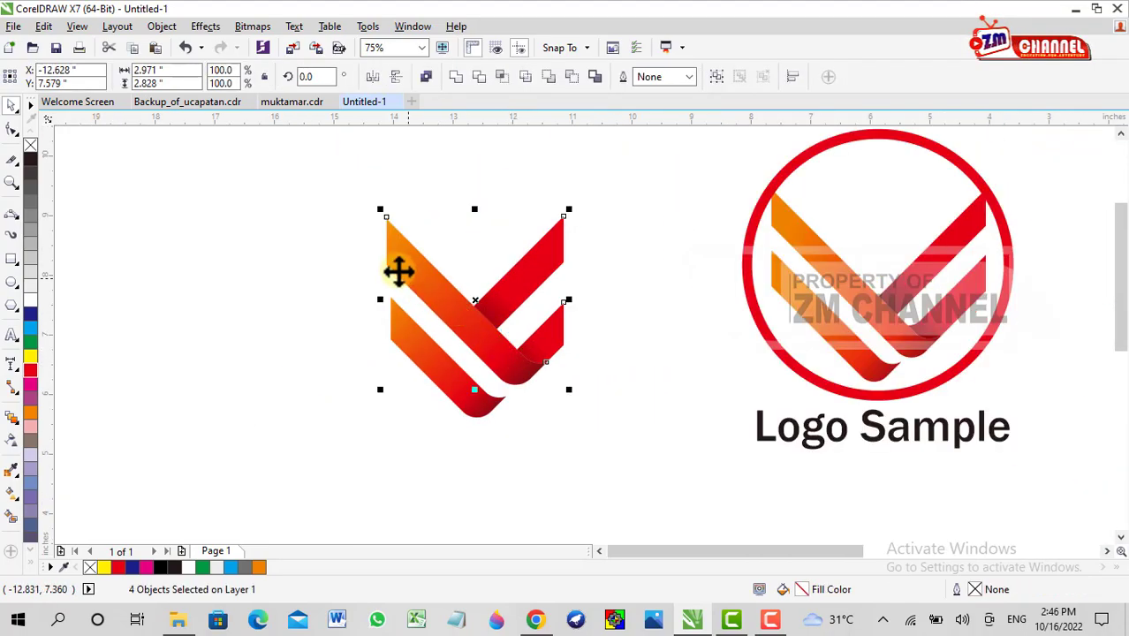
pyautogui.scroll(1, 398, 256)
pyautogui.scroll(1, 394, 254)
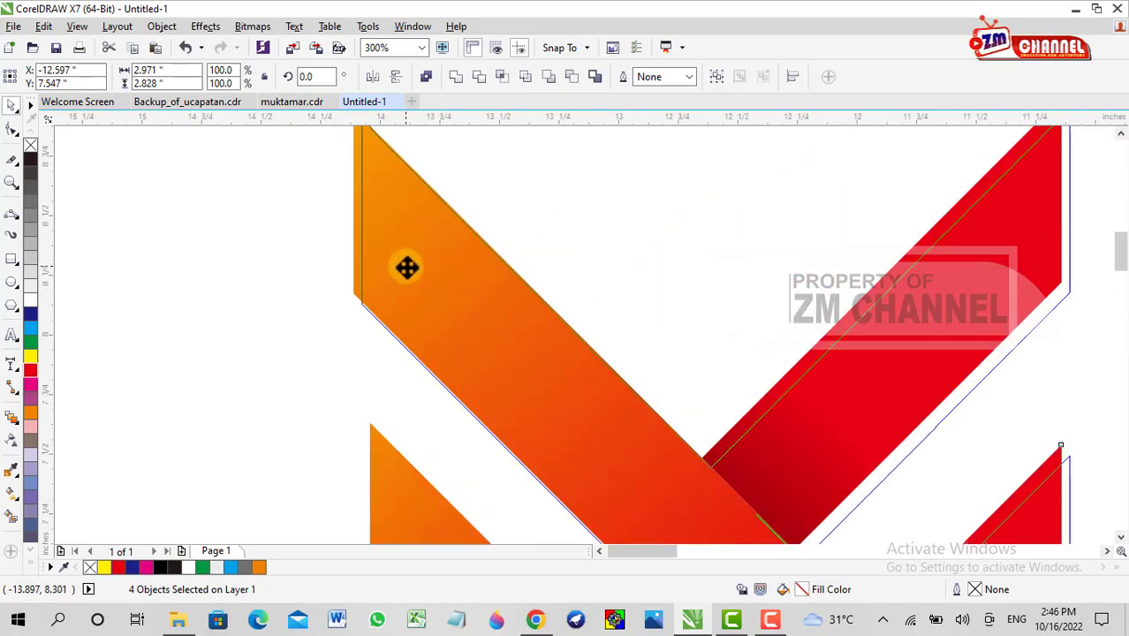
pyautogui.scroll(-3, 415, 295)
pyautogui.click(309, 335)
pyautogui.scroll(1, 309, 336)
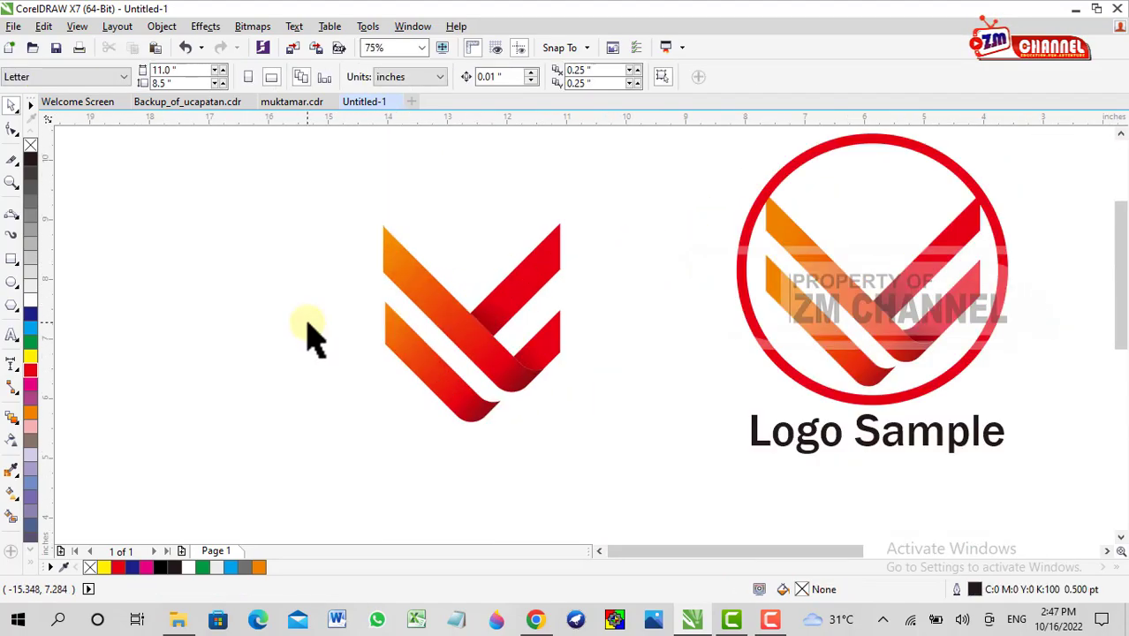
# Step: Draw a circle, centre it over the chevron, and scale it to about 4.07 inches across
pyautogui.click(11, 283)
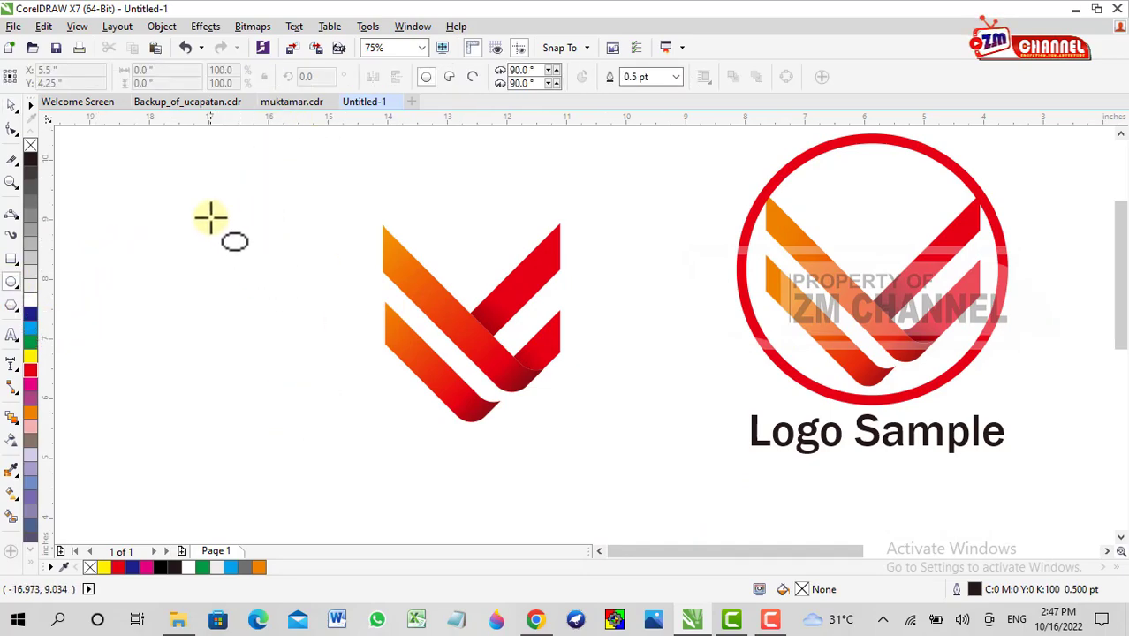
pyautogui.moveTo(211, 216); pyautogui.dragTo(400, 407)
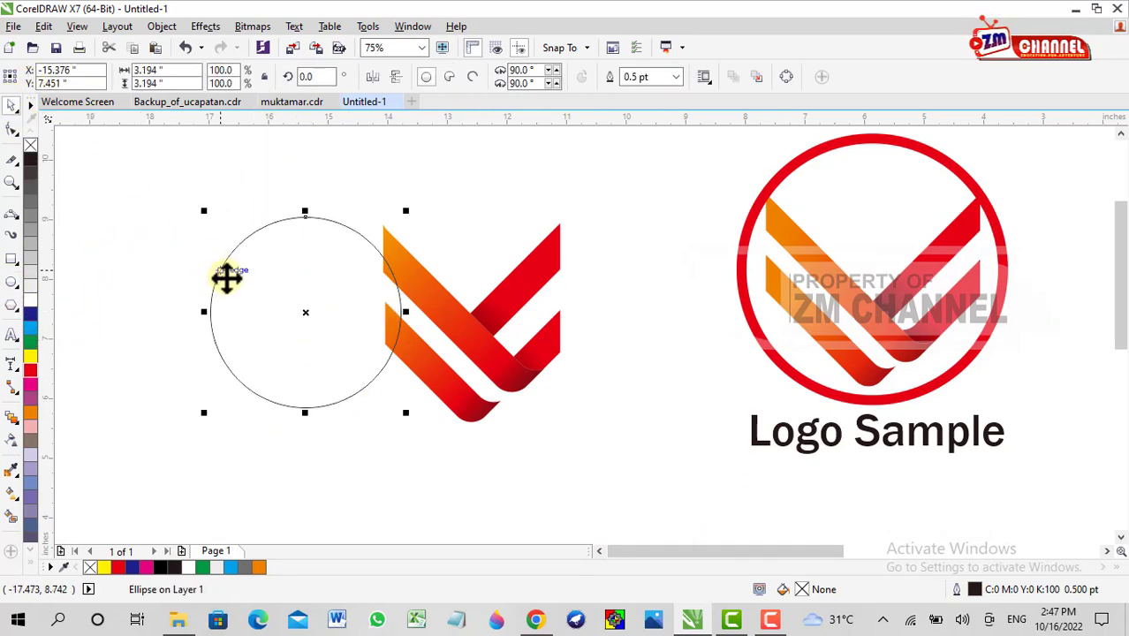
pyautogui.moveTo(226, 278); pyautogui.dragTo(368, 260)
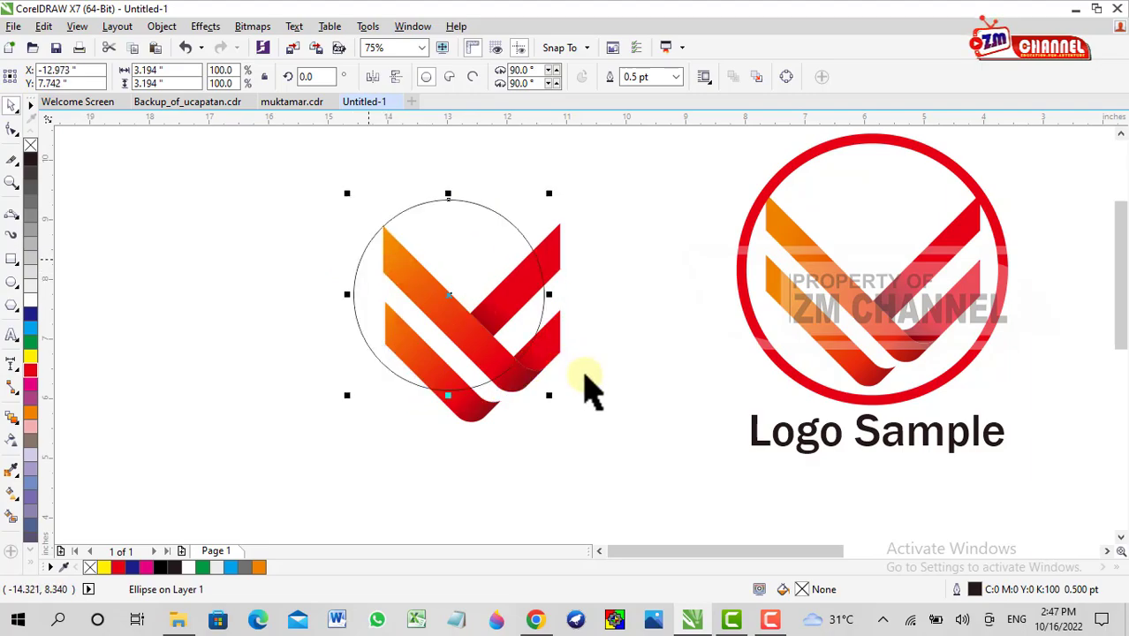
pyautogui.moveTo(553, 397); pyautogui.dragTo(600, 446)
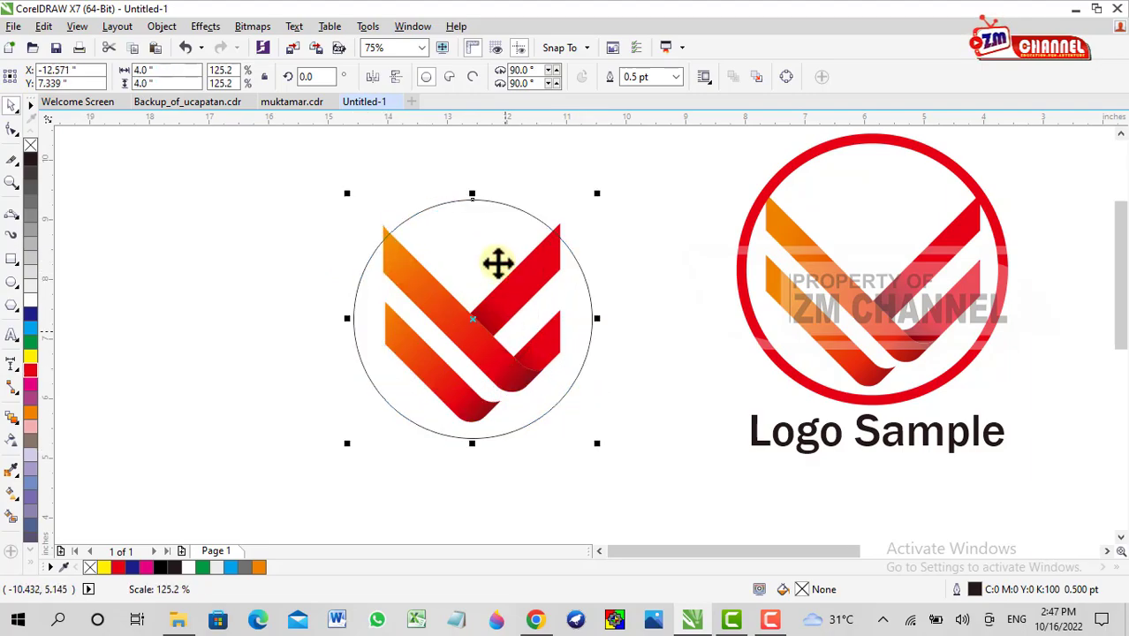
pyautogui.scroll(2, 499, 260)
pyautogui.moveTo(503, 226); pyautogui.dragTo(494, 204)
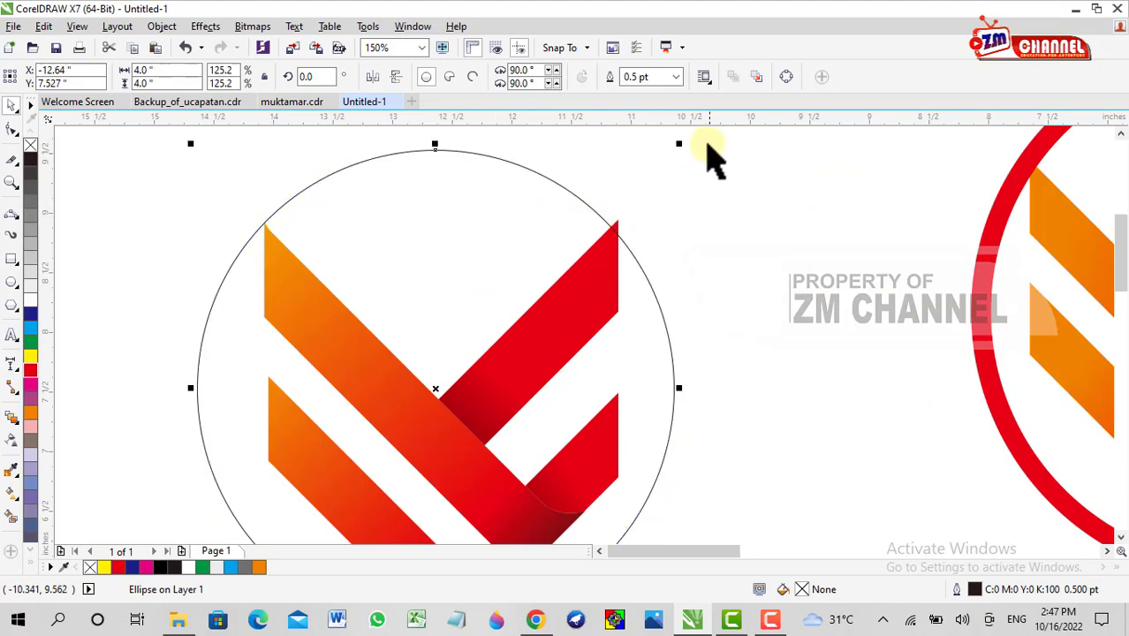
pyautogui.moveTo(681, 146); pyautogui.dragTo(686, 137)
pyautogui.moveTo(689, 133)
pyautogui.mouseDown()
pyautogui.moveTo(689, 150)
pyautogui.moveTo(672, 146)
pyautogui.mouseUp()
pyautogui.scroll(-1, 642, 145)
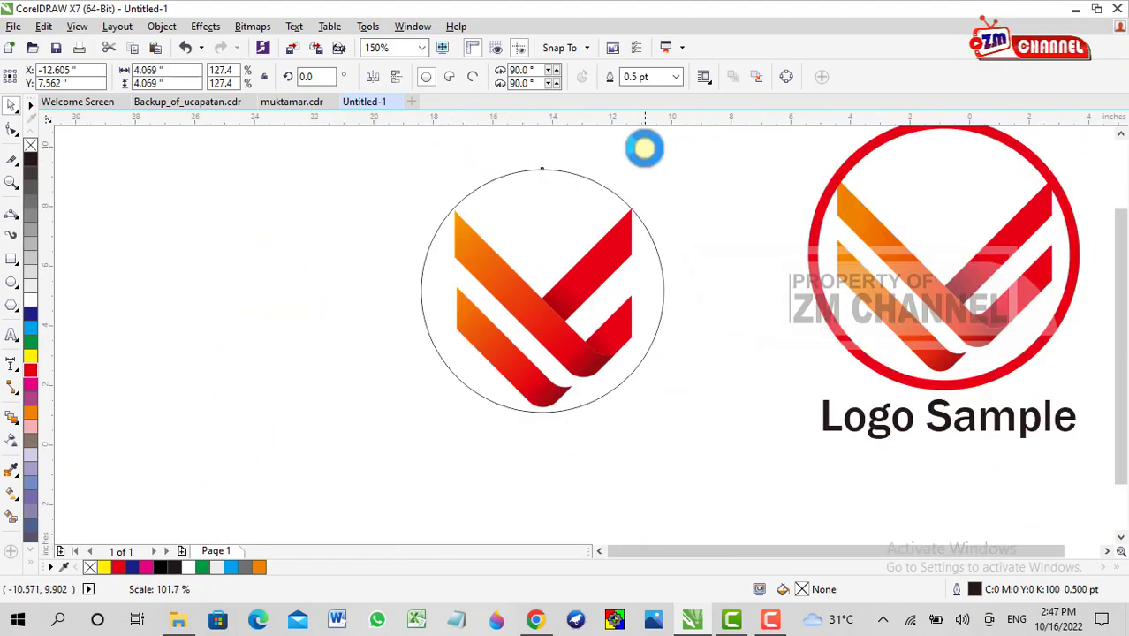
pyautogui.scroll(-1, 629, 164)
pyautogui.scroll(1, 636, 176)
# Step: Give the ring around the chevron an 8.0 pt outline width and a red Outline Pen colour
pyautogui.click(676, 79)
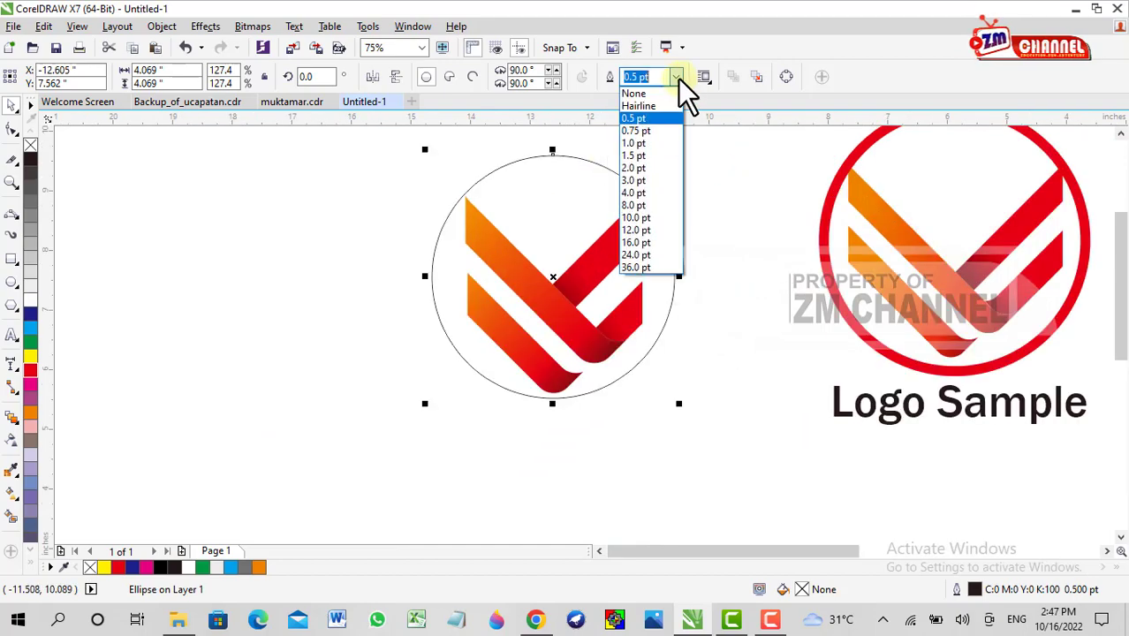
pyautogui.click(673, 212)
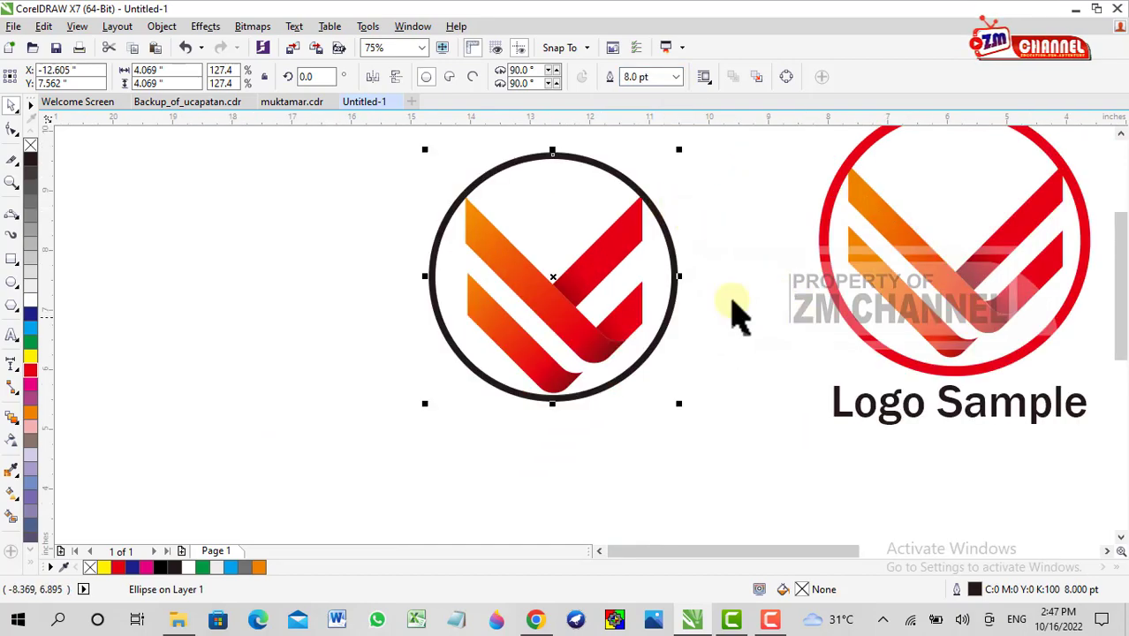
pyautogui.doubleClick(975, 589)
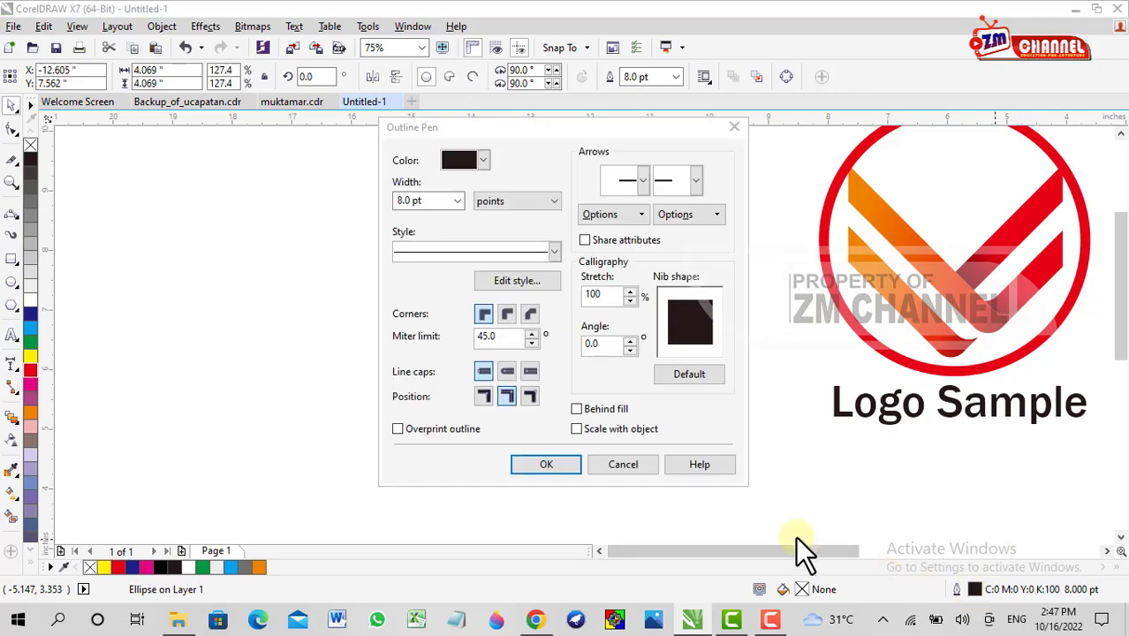
pyautogui.click(483, 160)
pyautogui.click(490, 210)
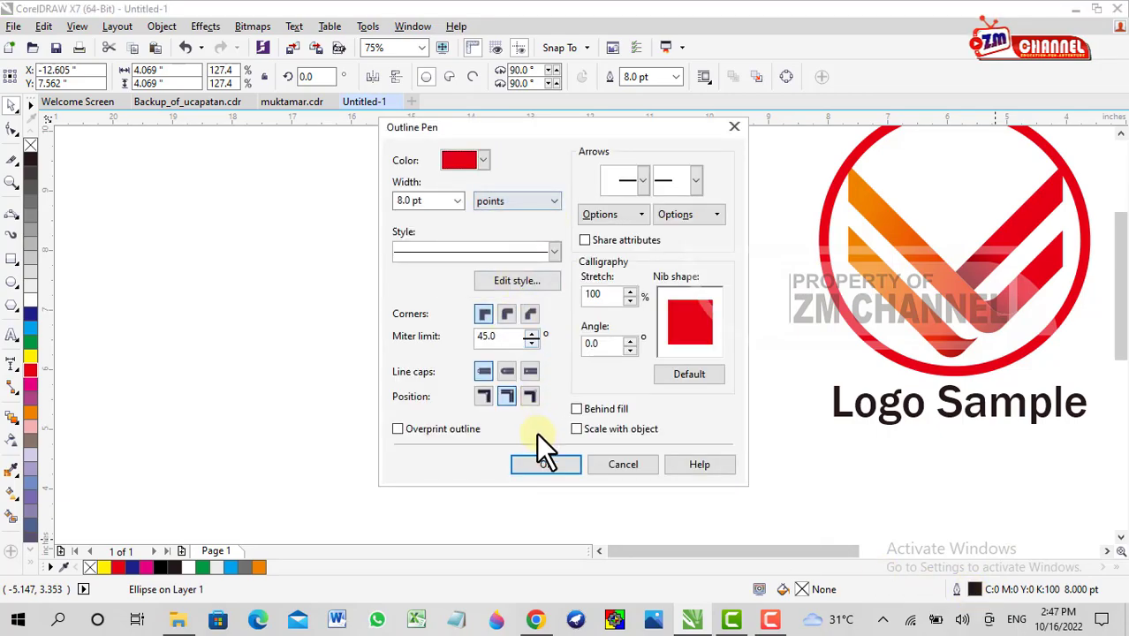
pyautogui.click(541, 463)
pyautogui.scroll(-1, 605, 247)
pyautogui.click(660, 231)
pyautogui.scroll(1, 627, 250)
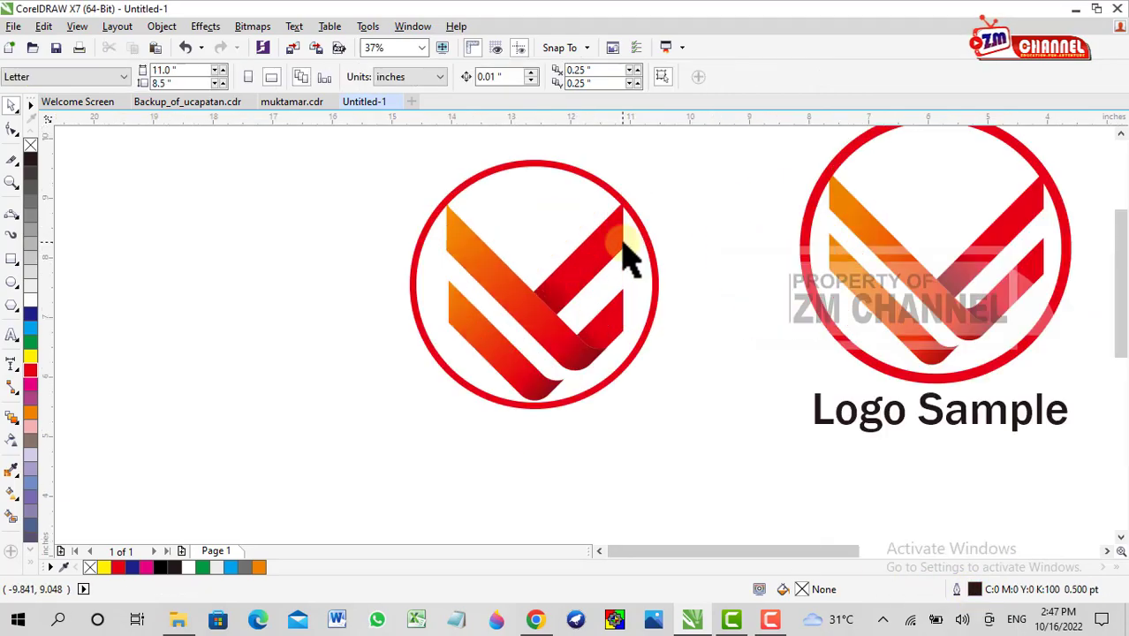
pyautogui.scroll(-1, 641, 309)
pyautogui.scroll(1, 545, 301)
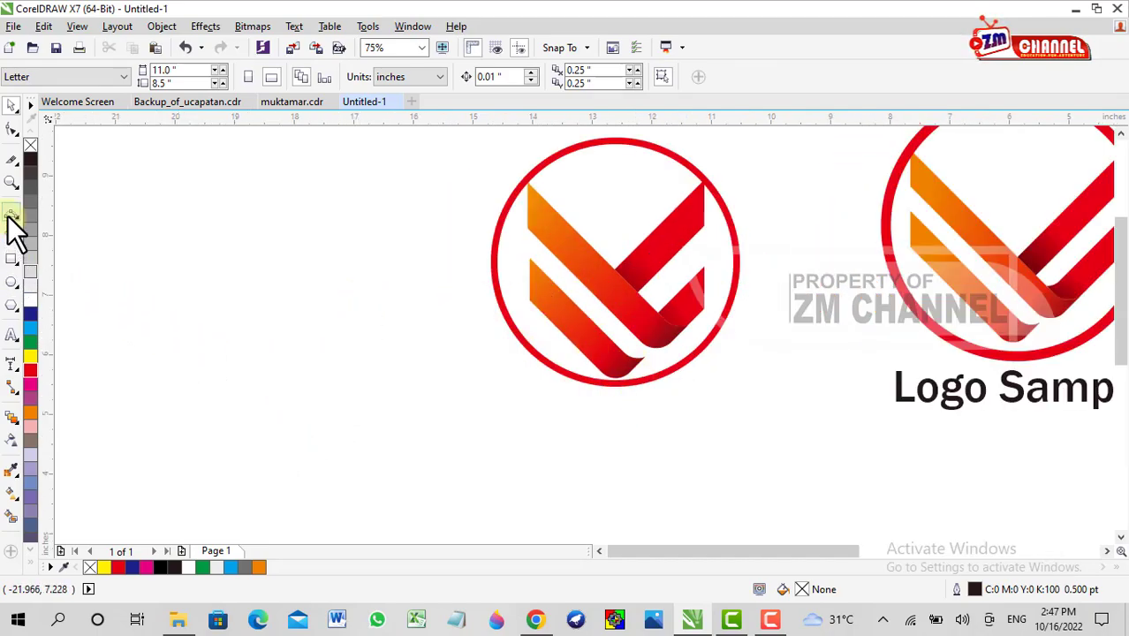
# Step: Type the caption 'Logo Sample' beside the logo and set it in Franklin Gothic Demi
pyautogui.click(12, 335)
pyautogui.click(209, 334)
pyautogui.write('Logo Sample')
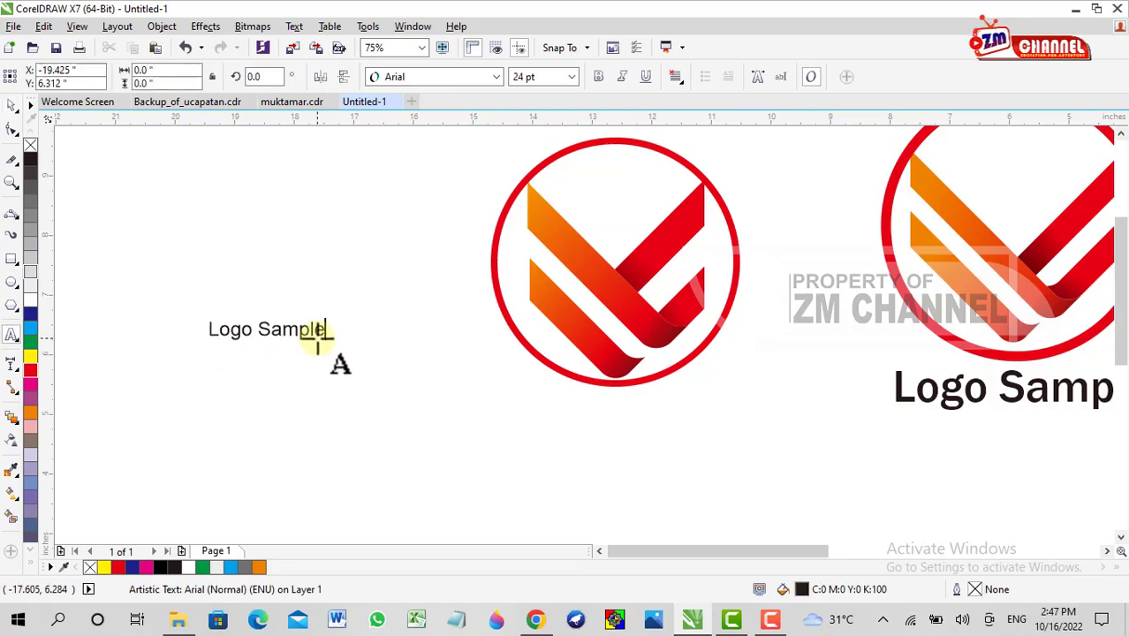
pyautogui.hotkey('ctrl', 'a')
pyautogui.click(492, 79)
pyautogui.moveTo(425, 139)
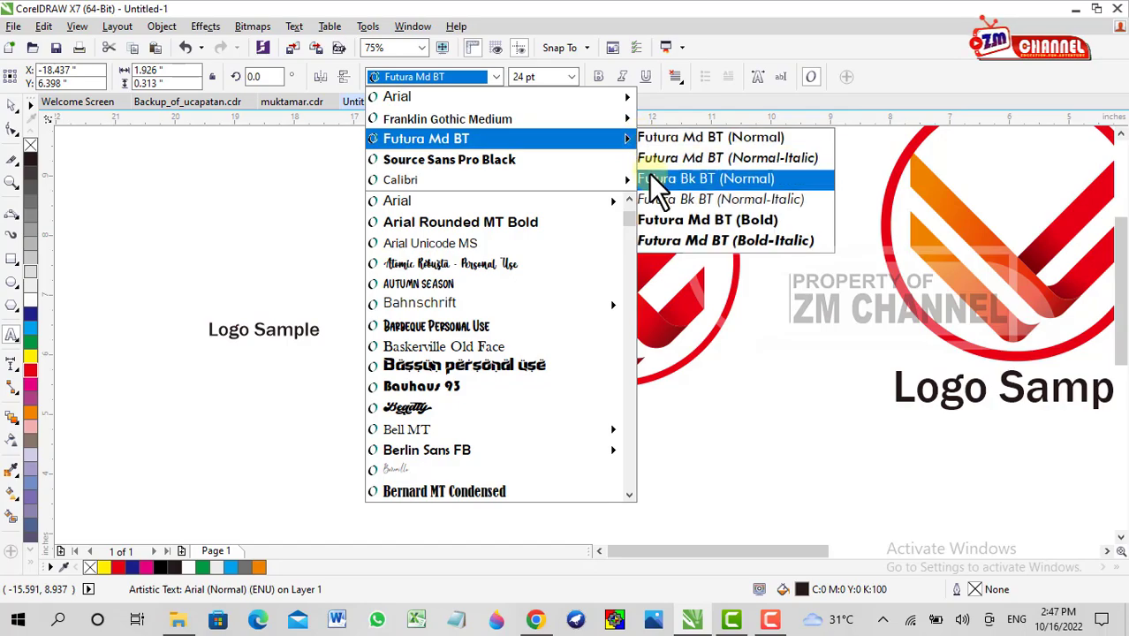
pyautogui.click(718, 199)
pyautogui.scroll(-2, 563, 296)
pyautogui.press('Escape')
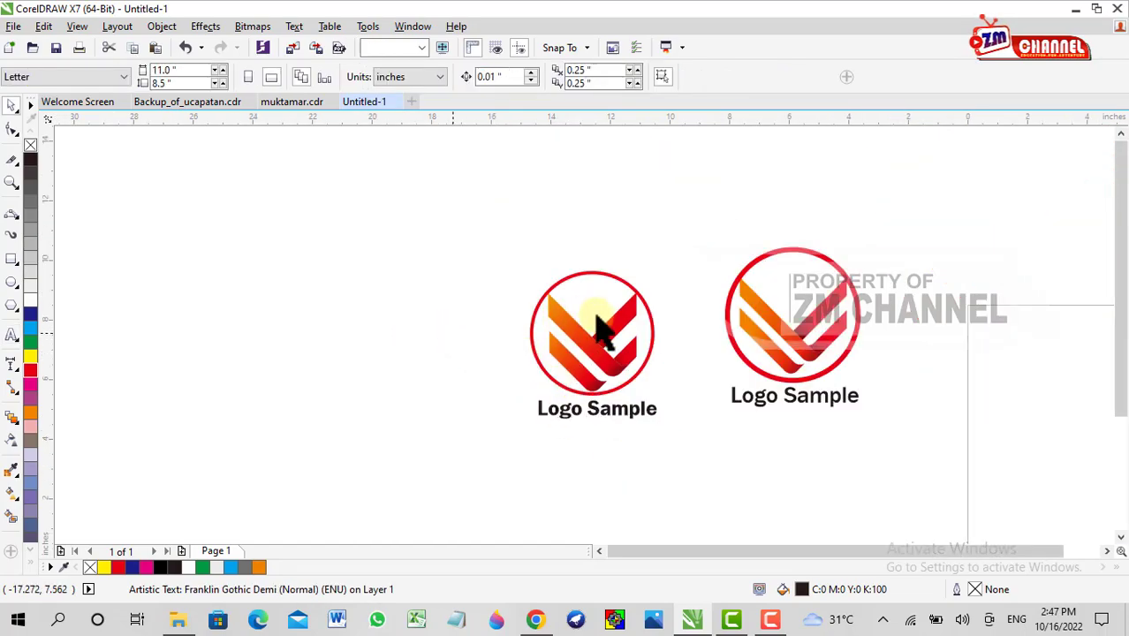
# Step: Try a black fill on the chevron pieces, then undo it to keep the gradient
pyautogui.moveTo(485, 267); pyautogui.dragTo(694, 398)
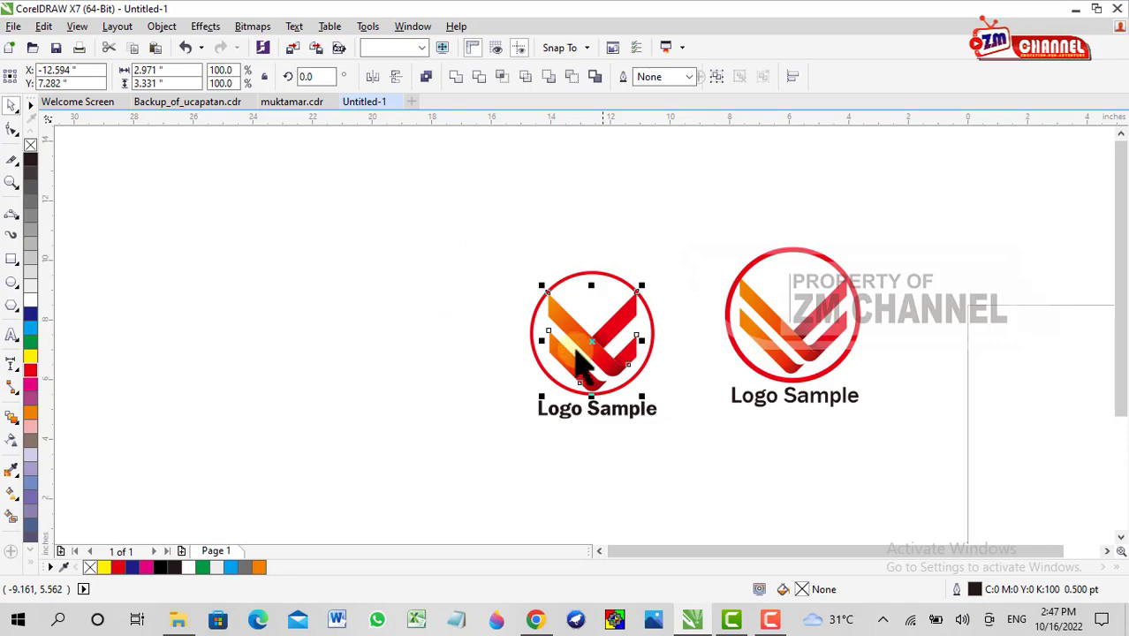
pyautogui.click(30, 159)
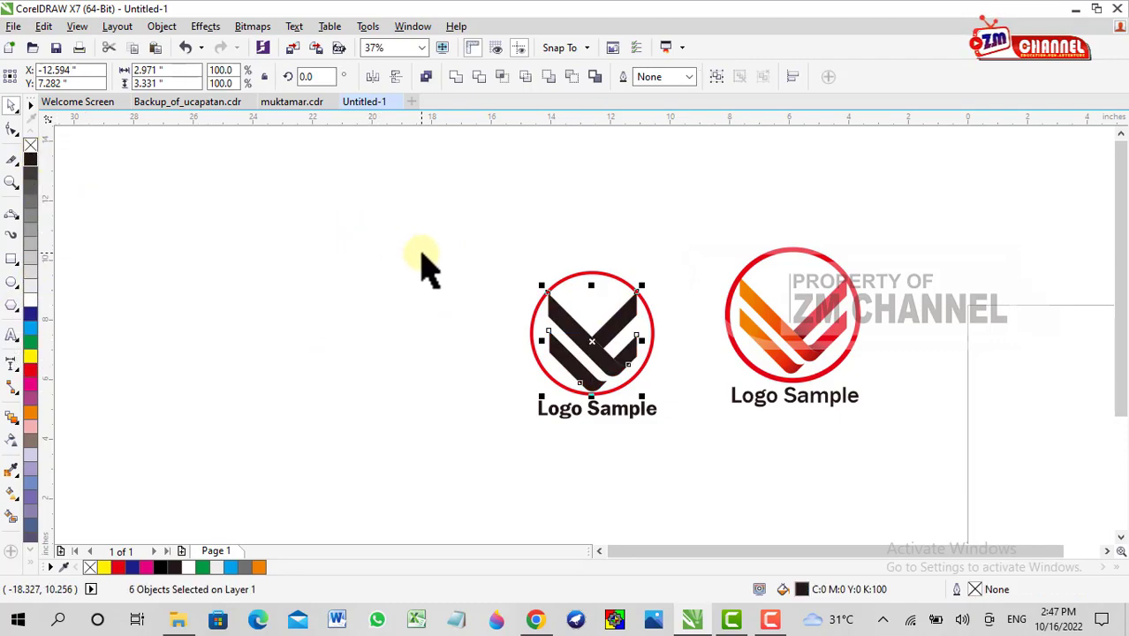
pyautogui.hotkey('ctrl', 'z')
# Step: Select the whole logo with its caption and enlarge it, moving it up and right
pyautogui.scroll(2, 615, 341)
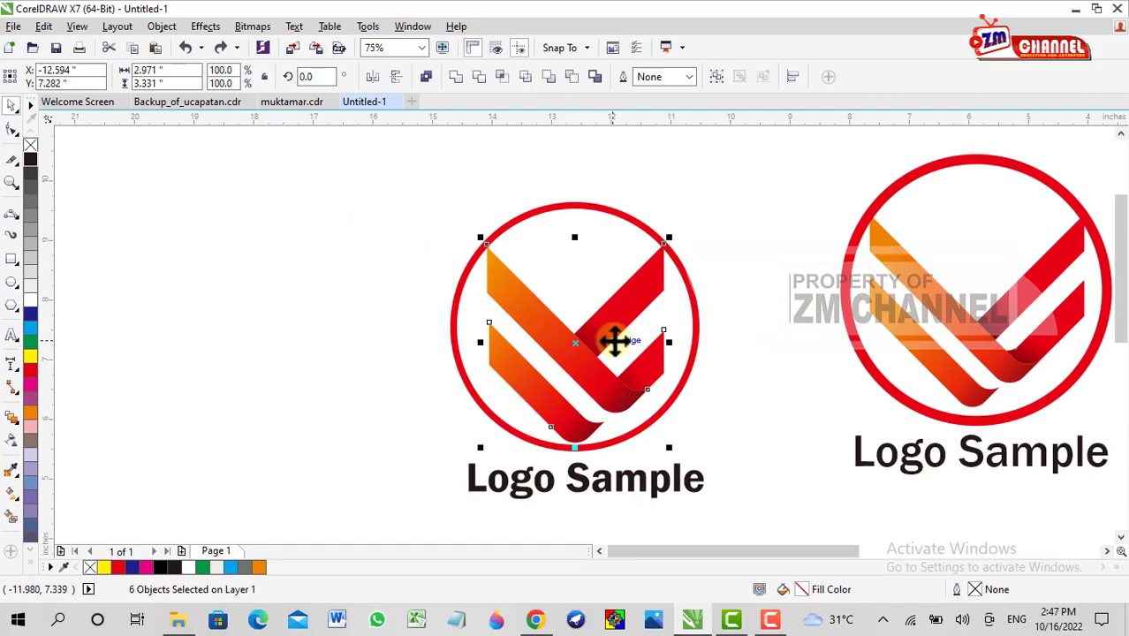
pyautogui.click(402, 248)
pyautogui.scroll(-2, 495, 265)
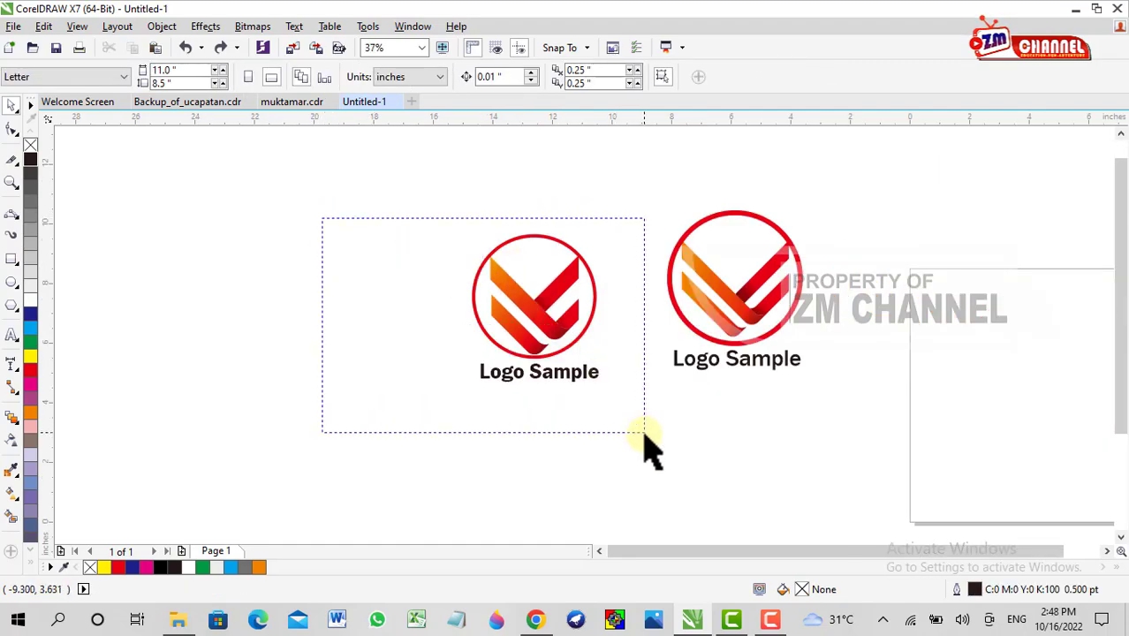
pyautogui.moveTo(644, 451); pyautogui.dragTo(441, 214)
pyautogui.moveTo(504, 277); pyautogui.dragTo(532, 265)
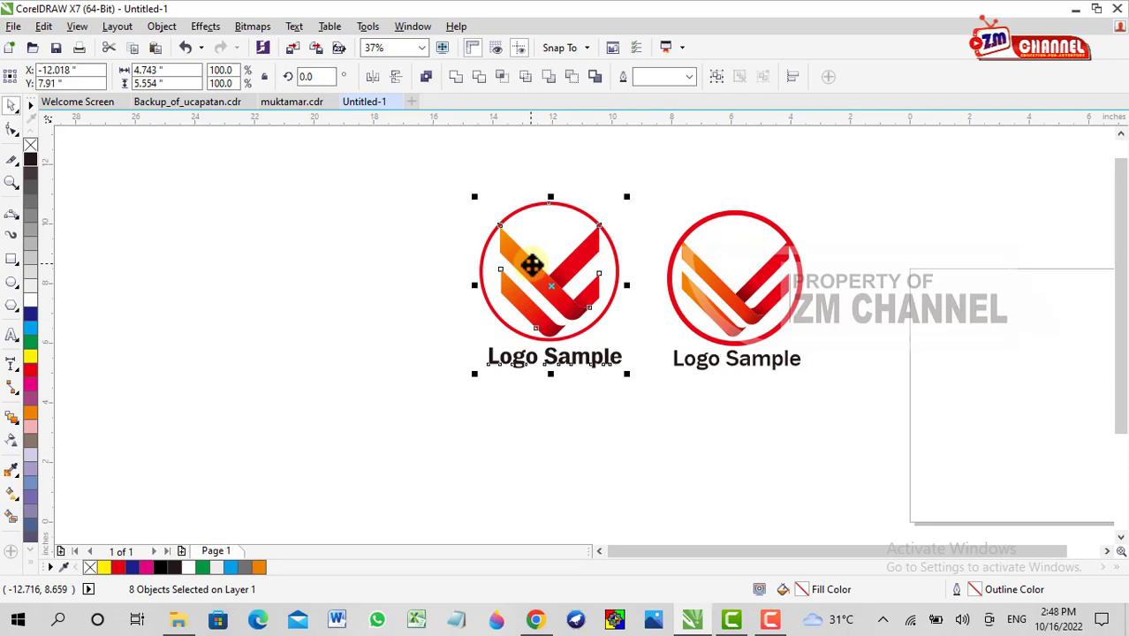